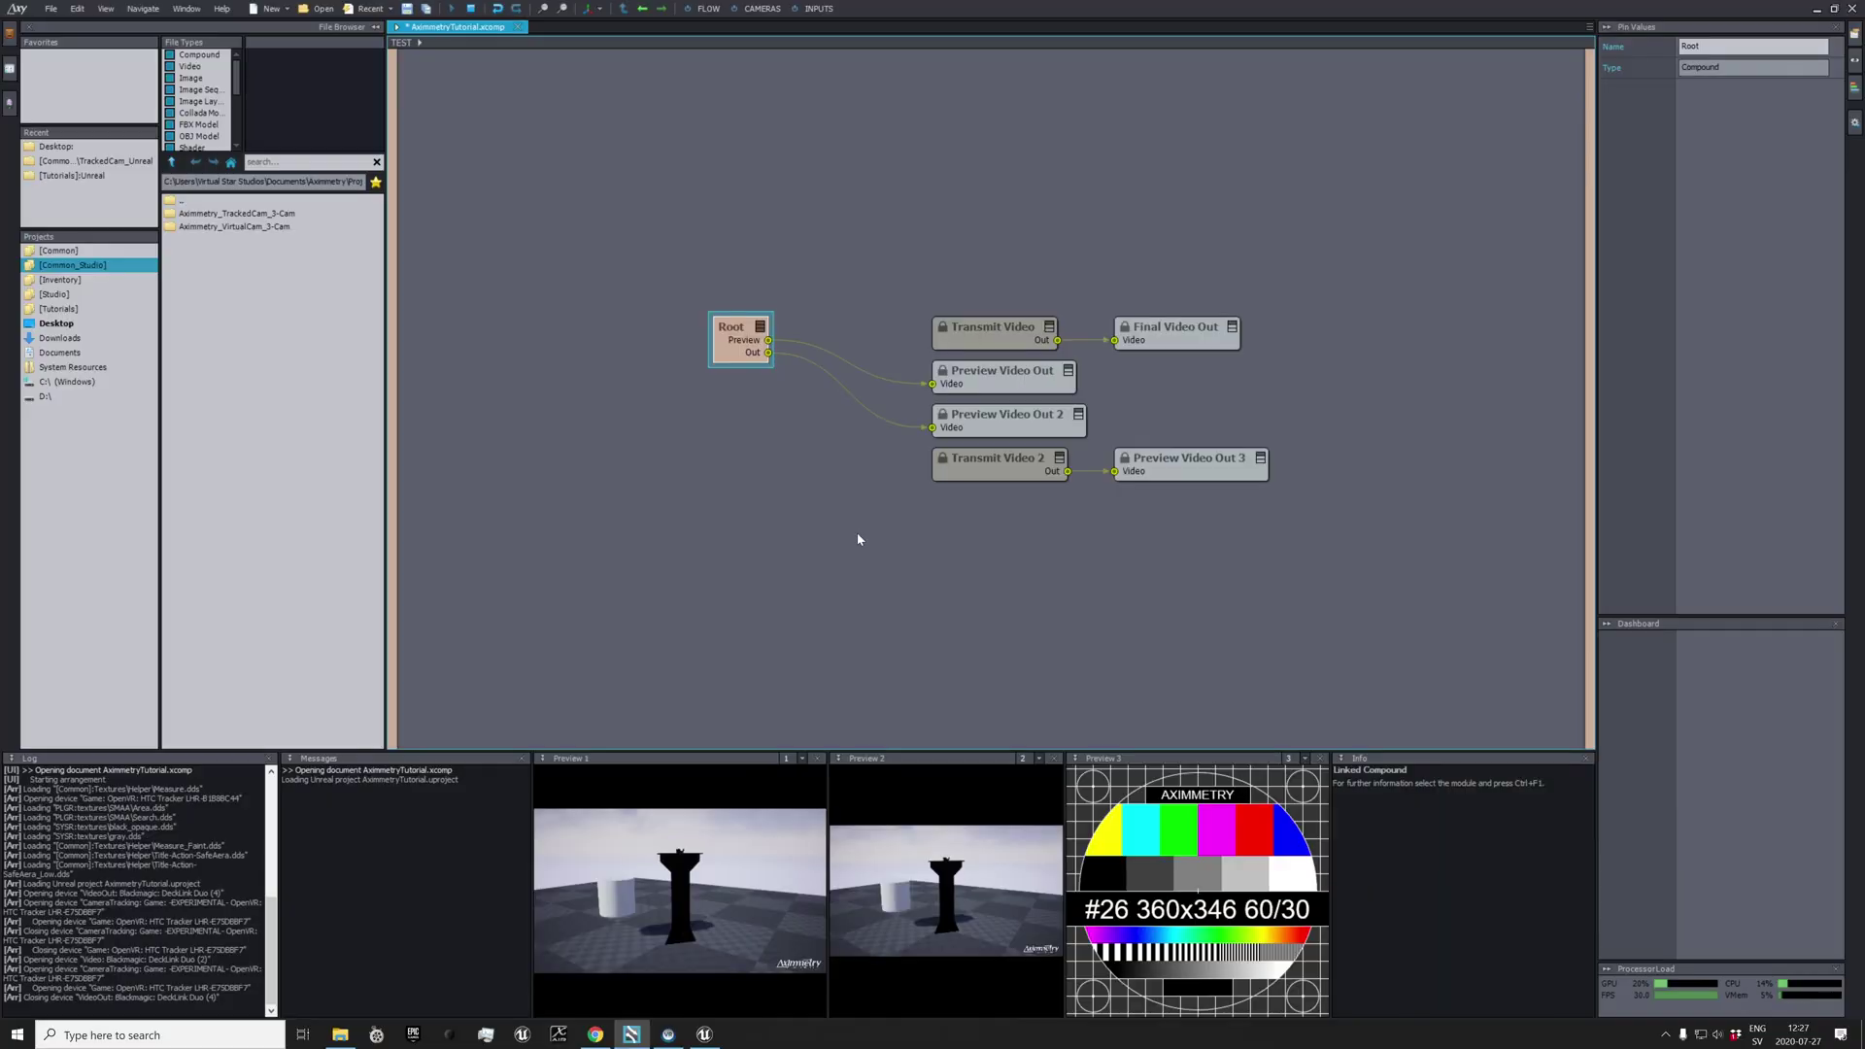
Insert a Video Device Out module in the empty area below the existing output modules of the flow.
{"action": "right_click", "coordinate": [808, 527]}
{"action": "right_click", "coordinate": [838, 529]}
{"action": "left_click", "coordinate": [879, 537]}
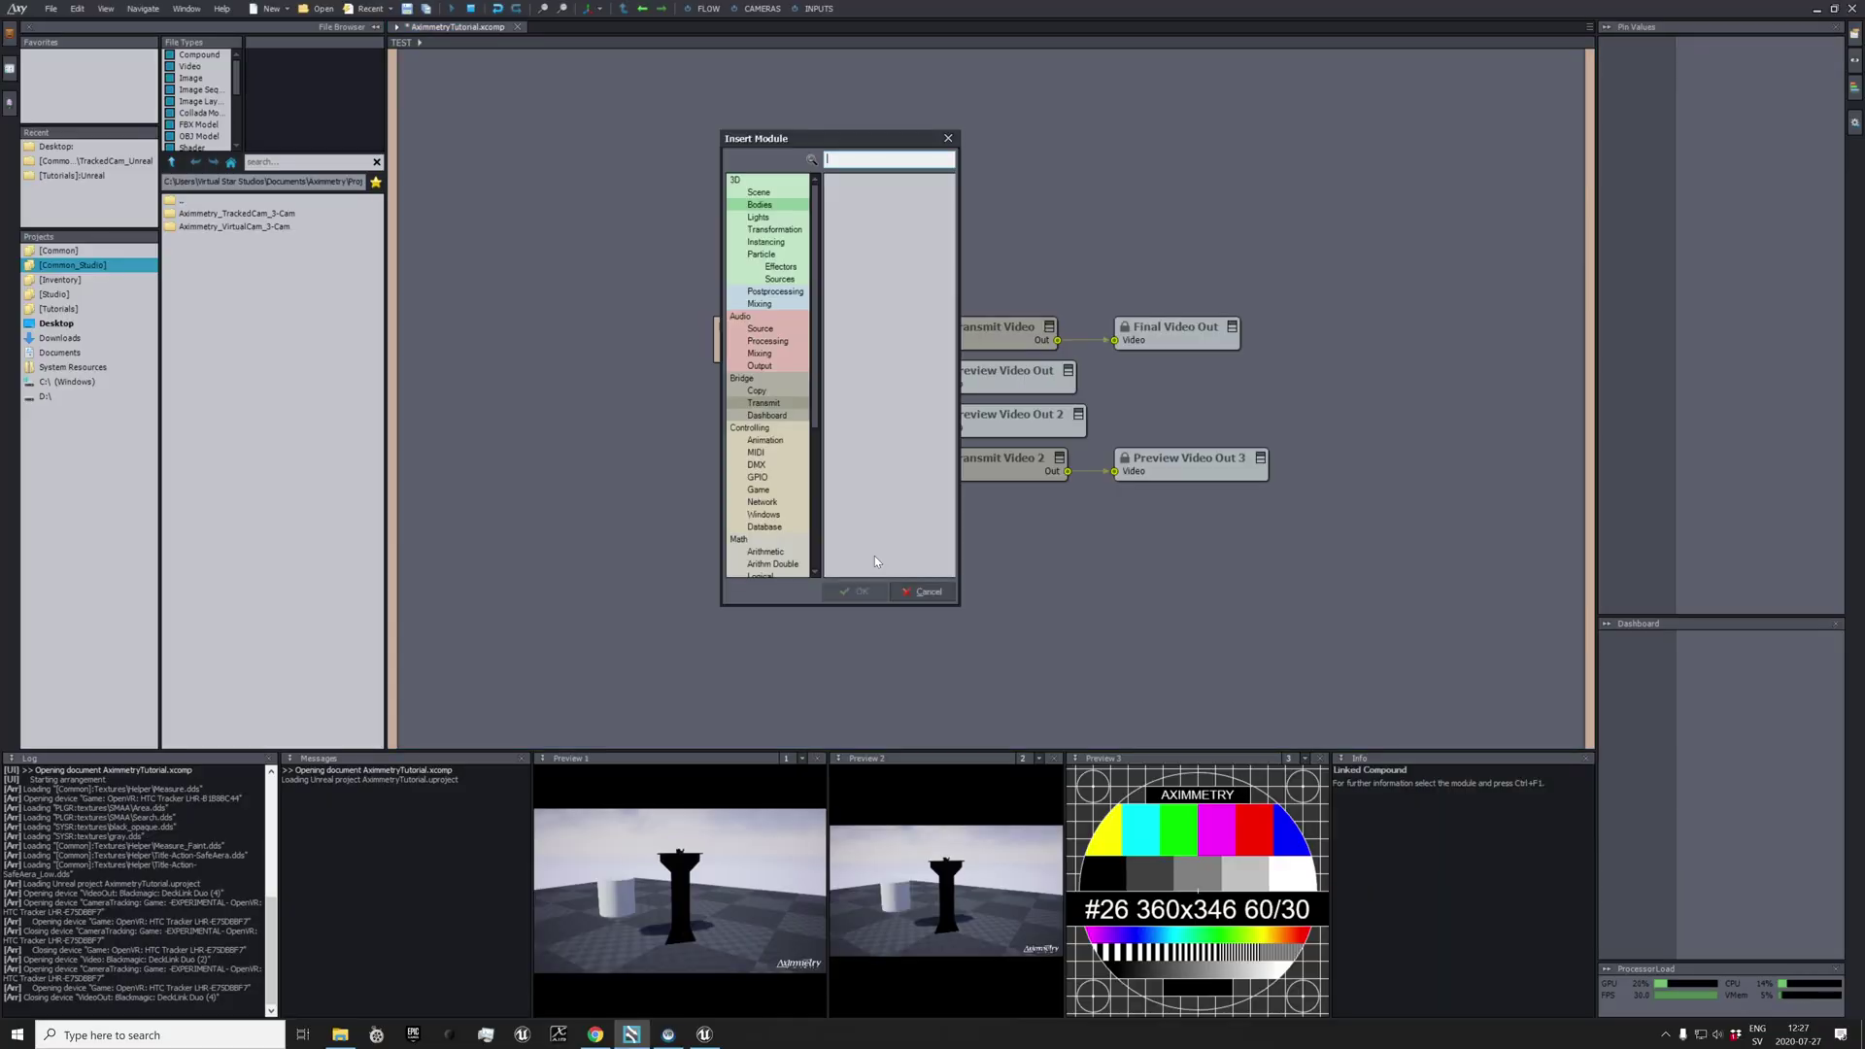
{"action": "type", "text": "video dev"}
{"action": "key", "text": "Return"}
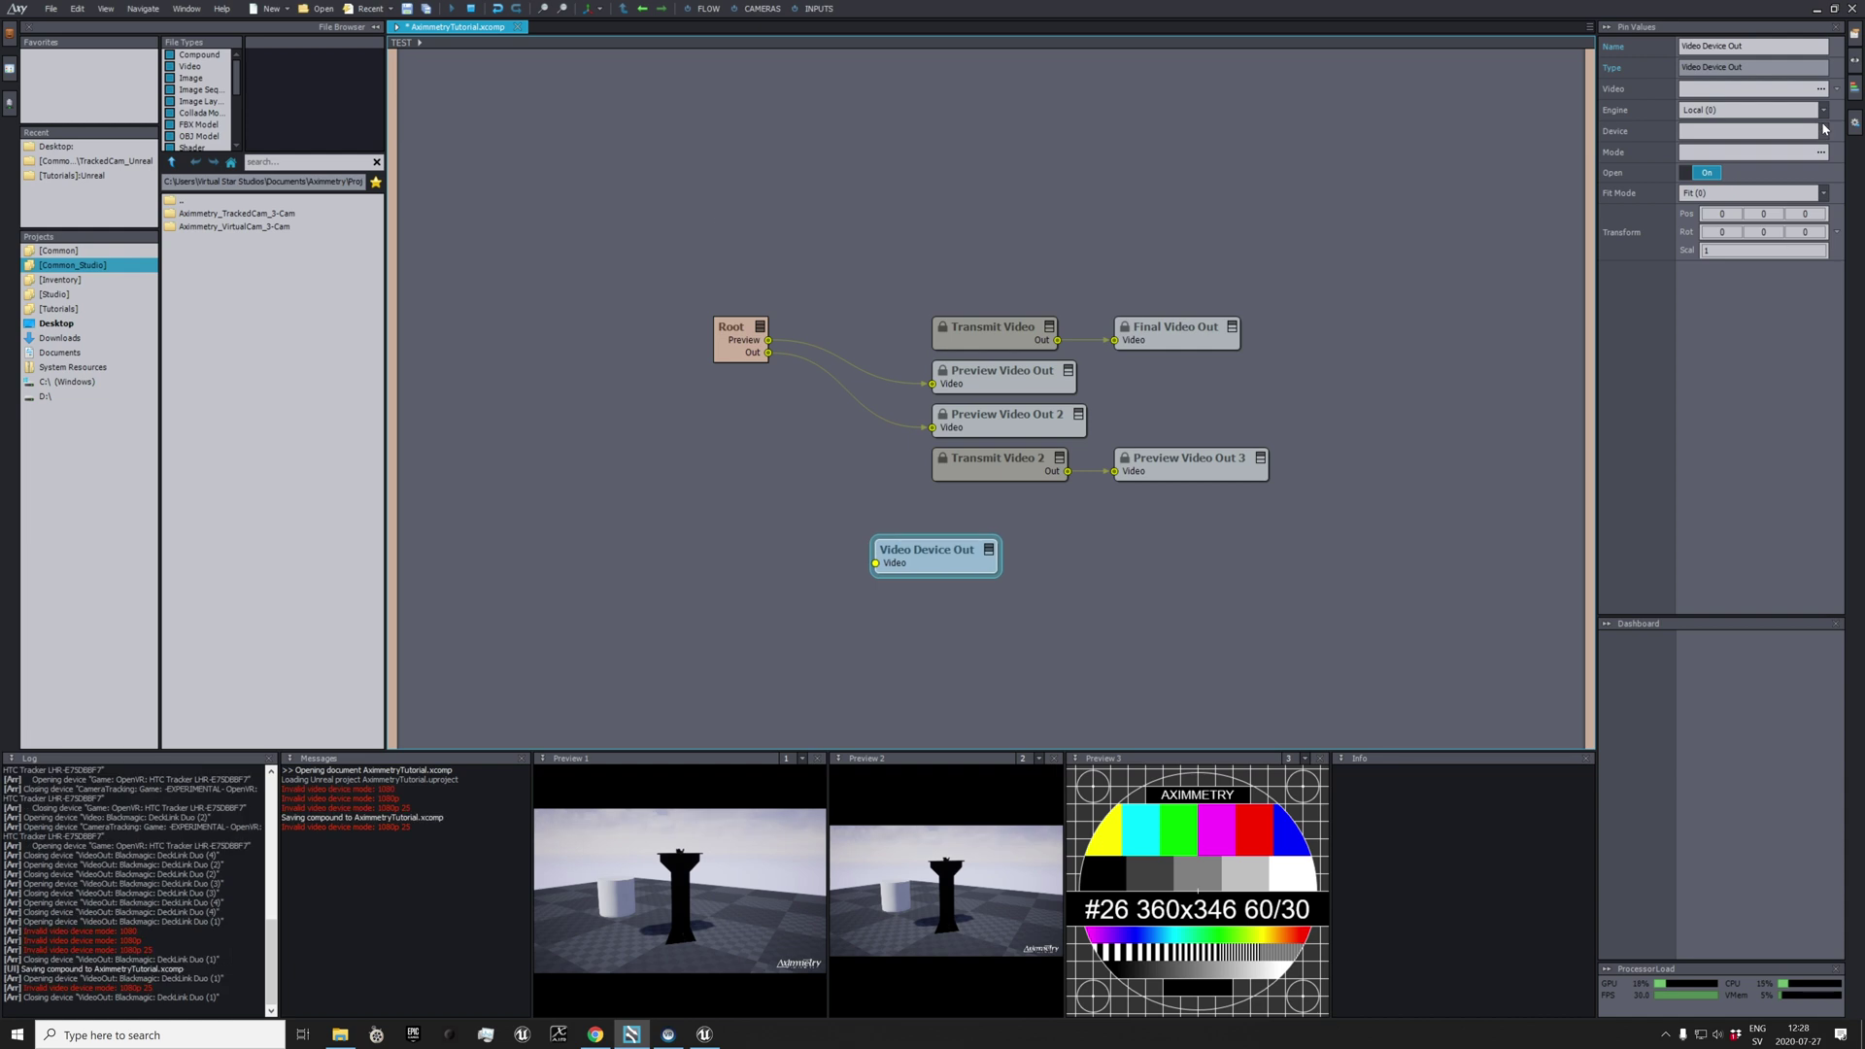
Set the Video Device Out to Blackmagic: DeckLink Duo (2) in 1080p25 mode and connect Root's Out pin to it.
{"action": "left_click", "coordinate": [1825, 153]}
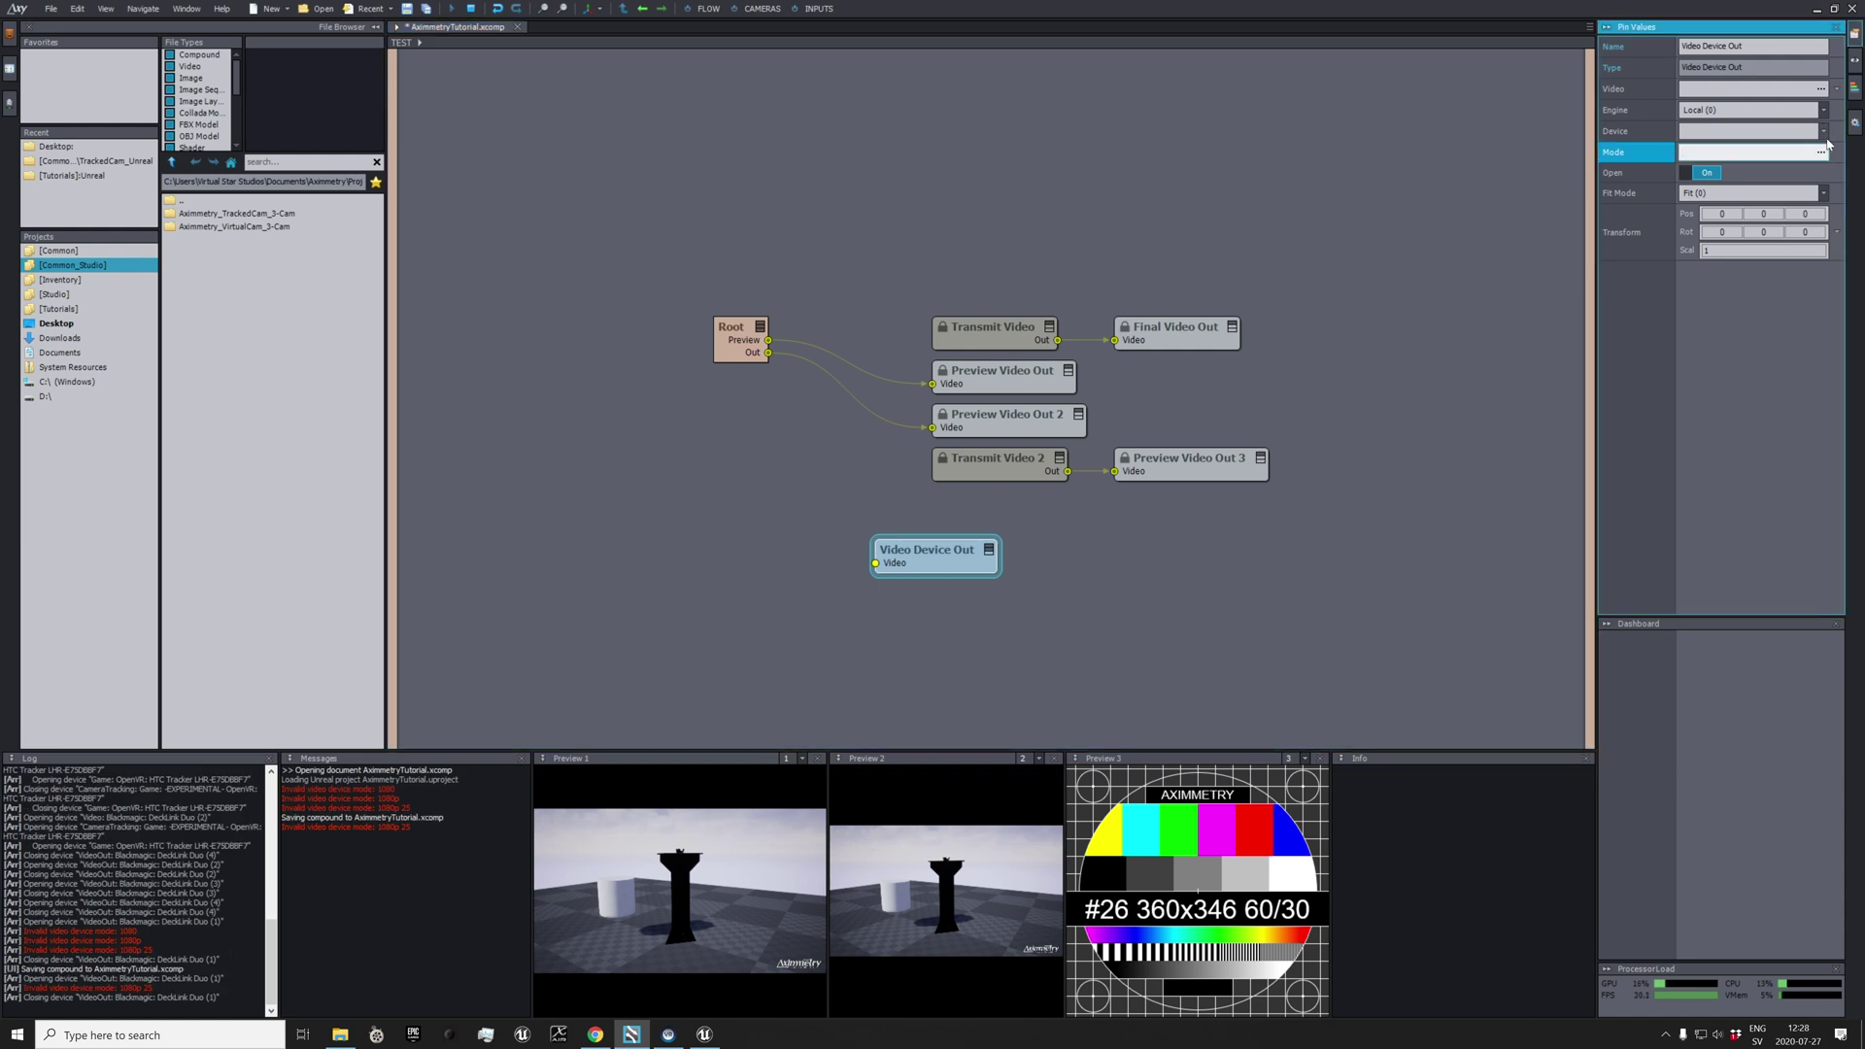
{"action": "left_click", "coordinate": [1824, 132]}
{"action": "left_click", "coordinate": [1809, 163]}
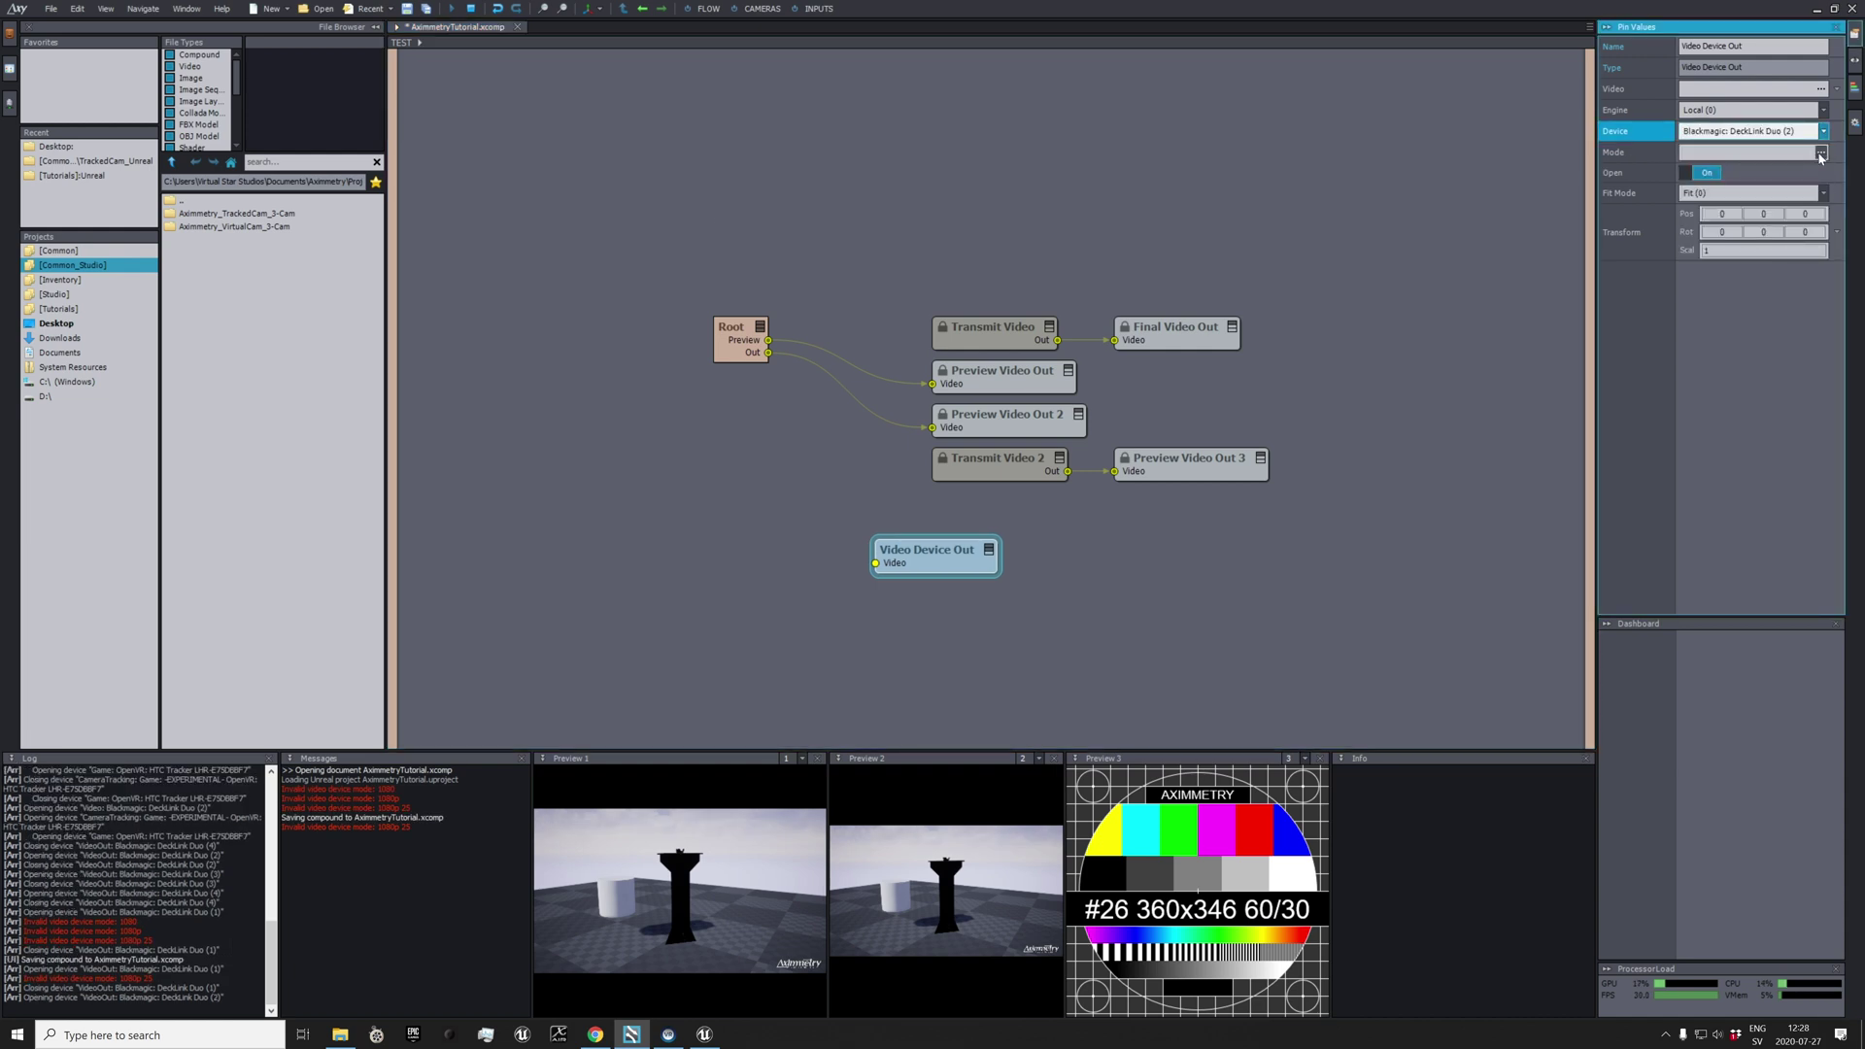
{"action": "left_click", "coordinate": [1821, 153]}
{"action": "left_click", "coordinate": [1704, 221]}
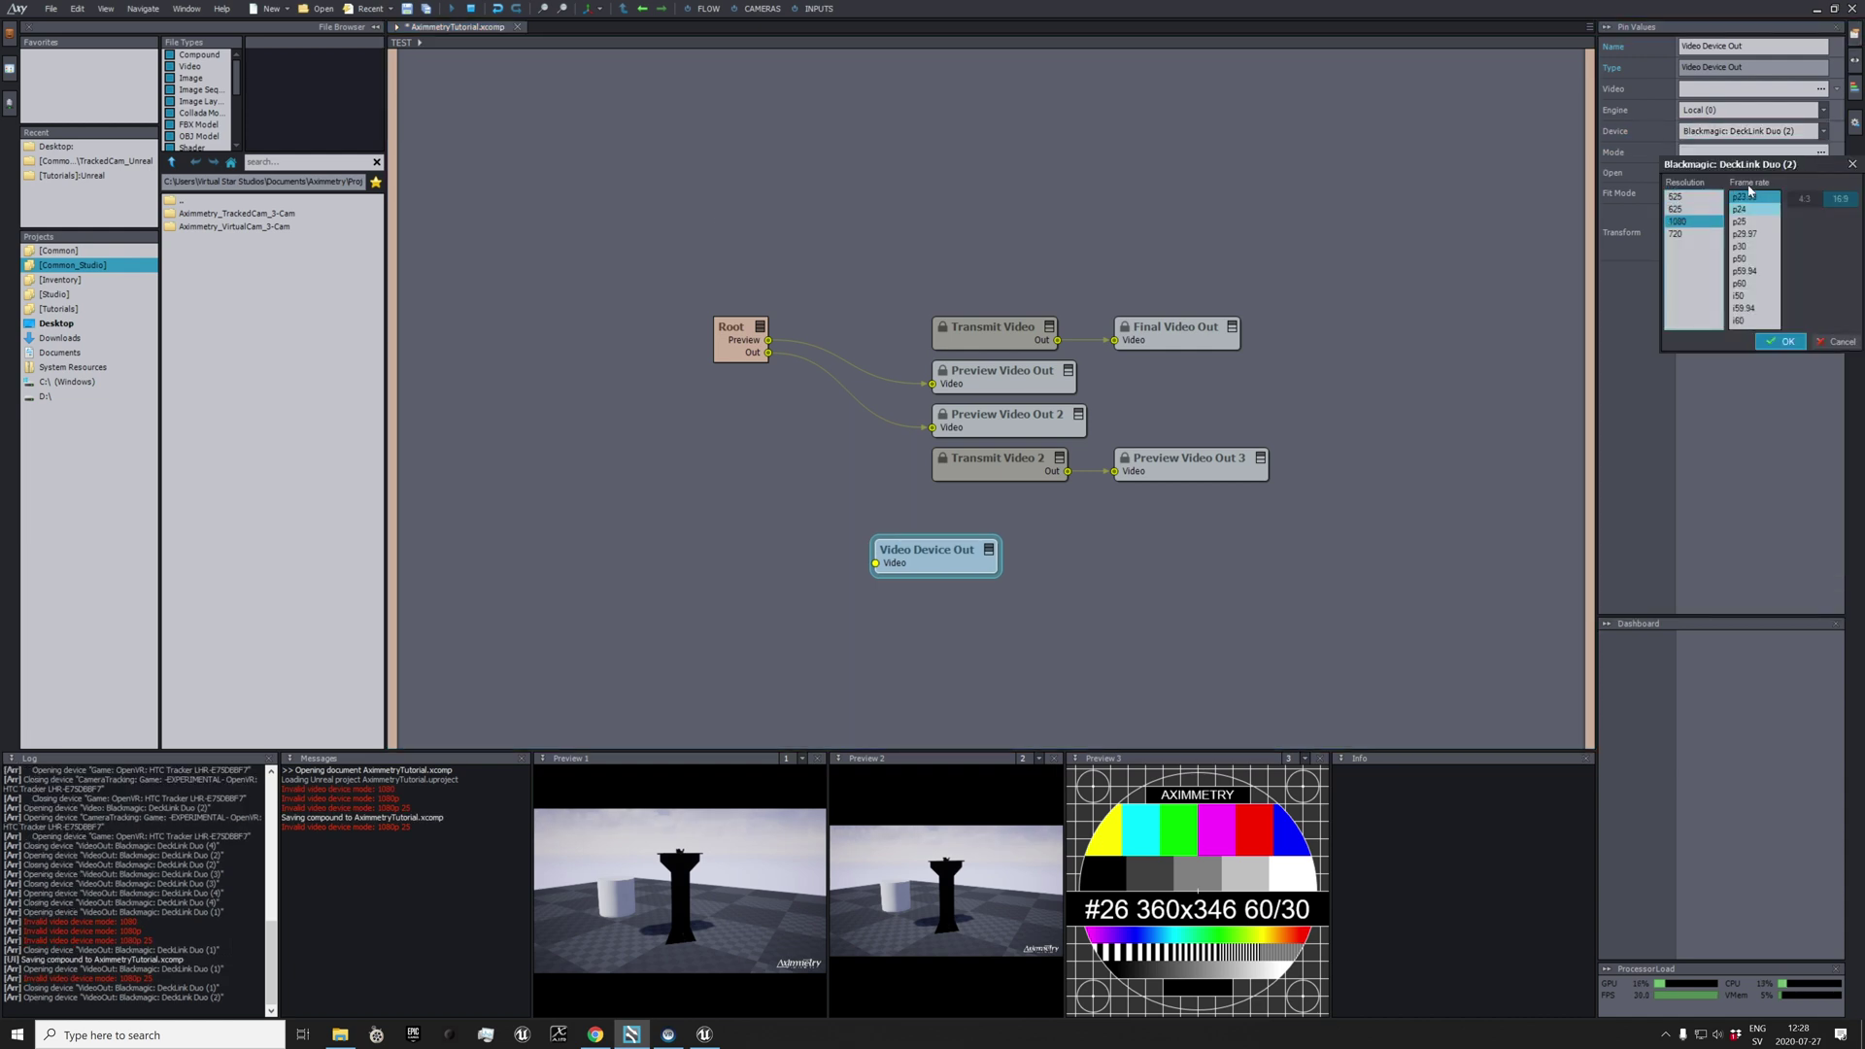
{"action": "left_click", "coordinate": [1786, 344]}
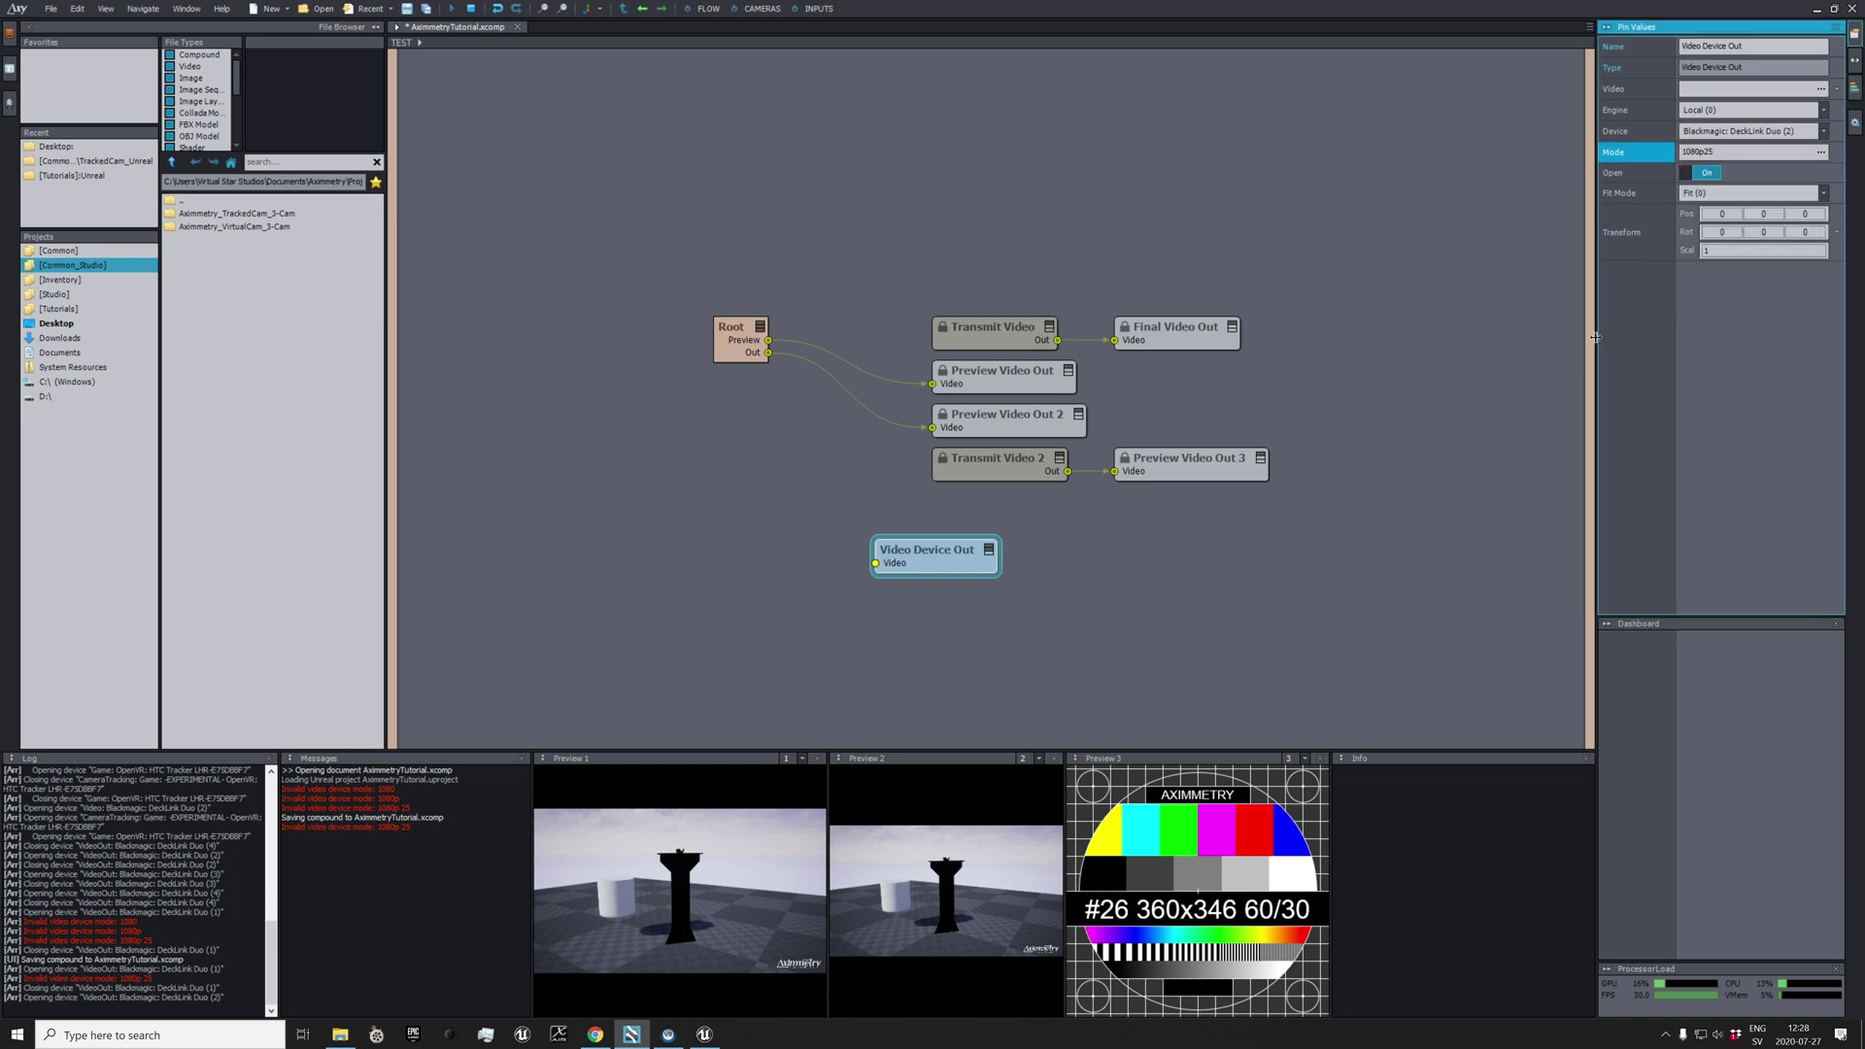
{"action": "left_click_drag", "start_coordinate": [766, 354], "coordinate": [874, 564]}
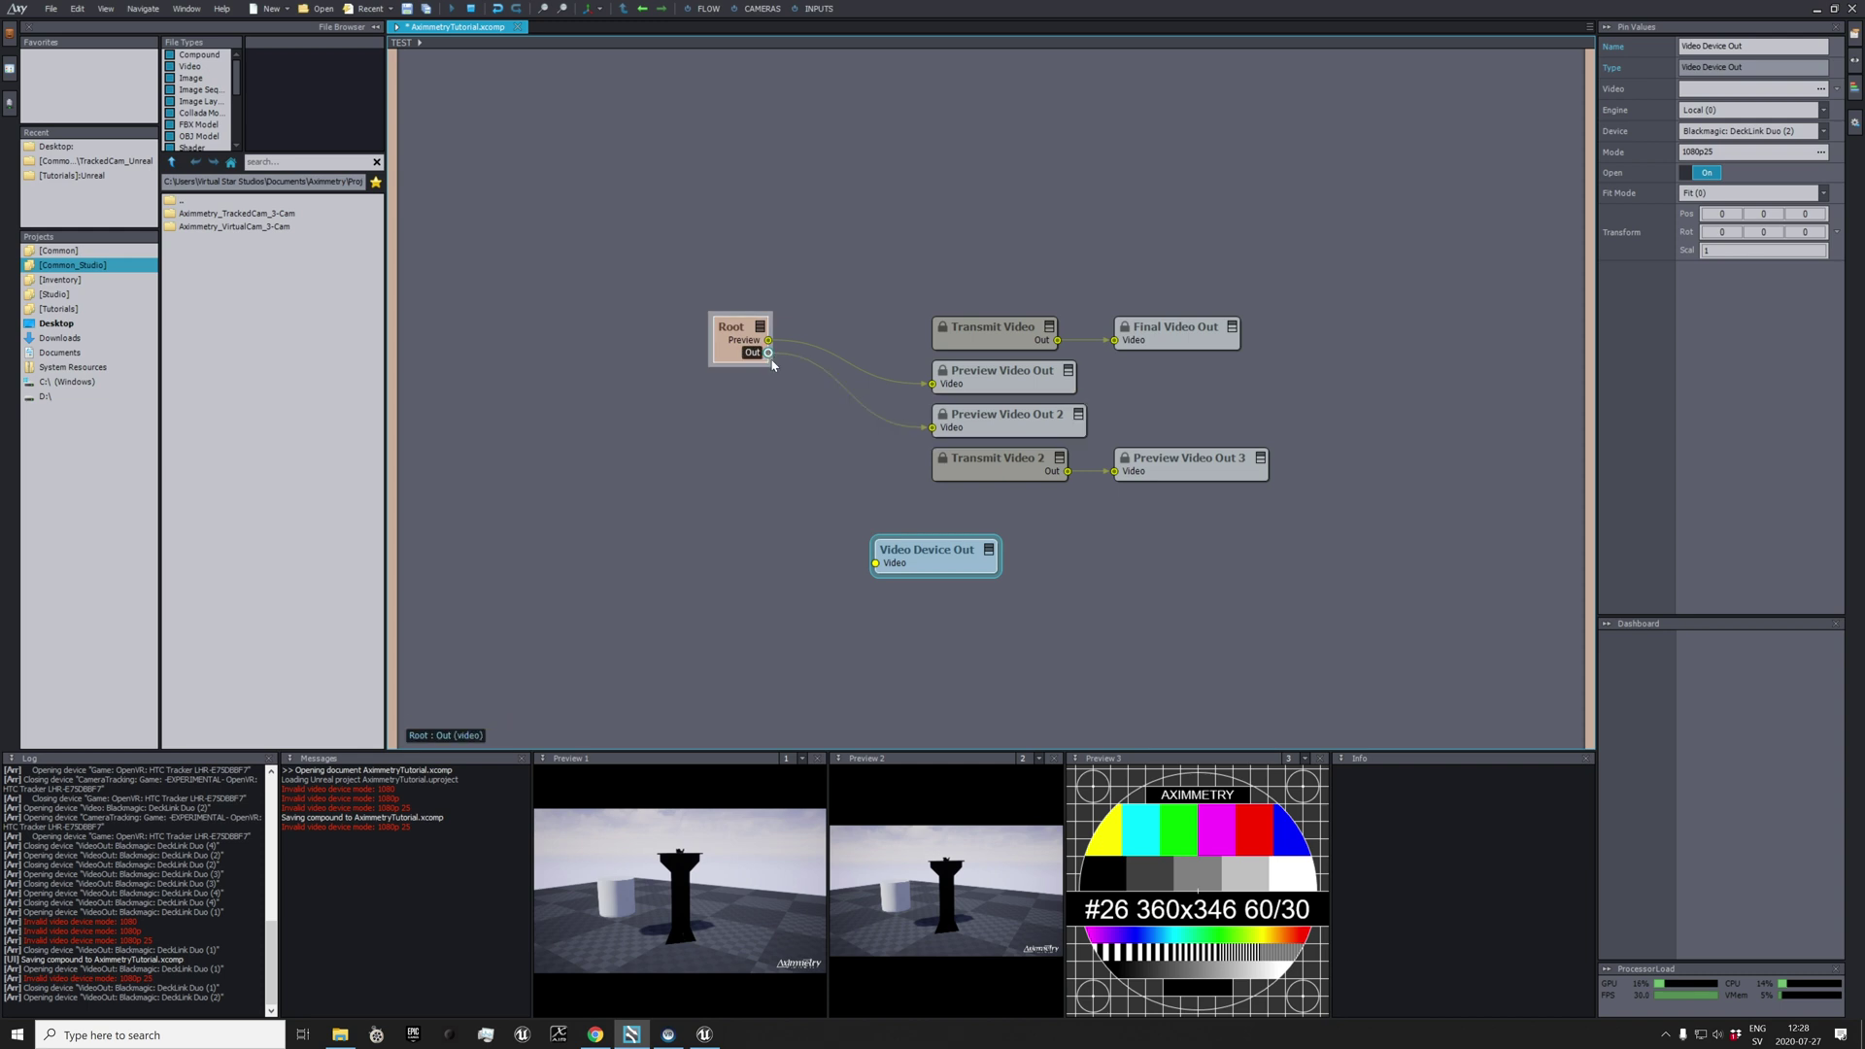
{"action": "left_click_drag", "start_coordinate": [886, 562], "coordinate": [890, 563]}
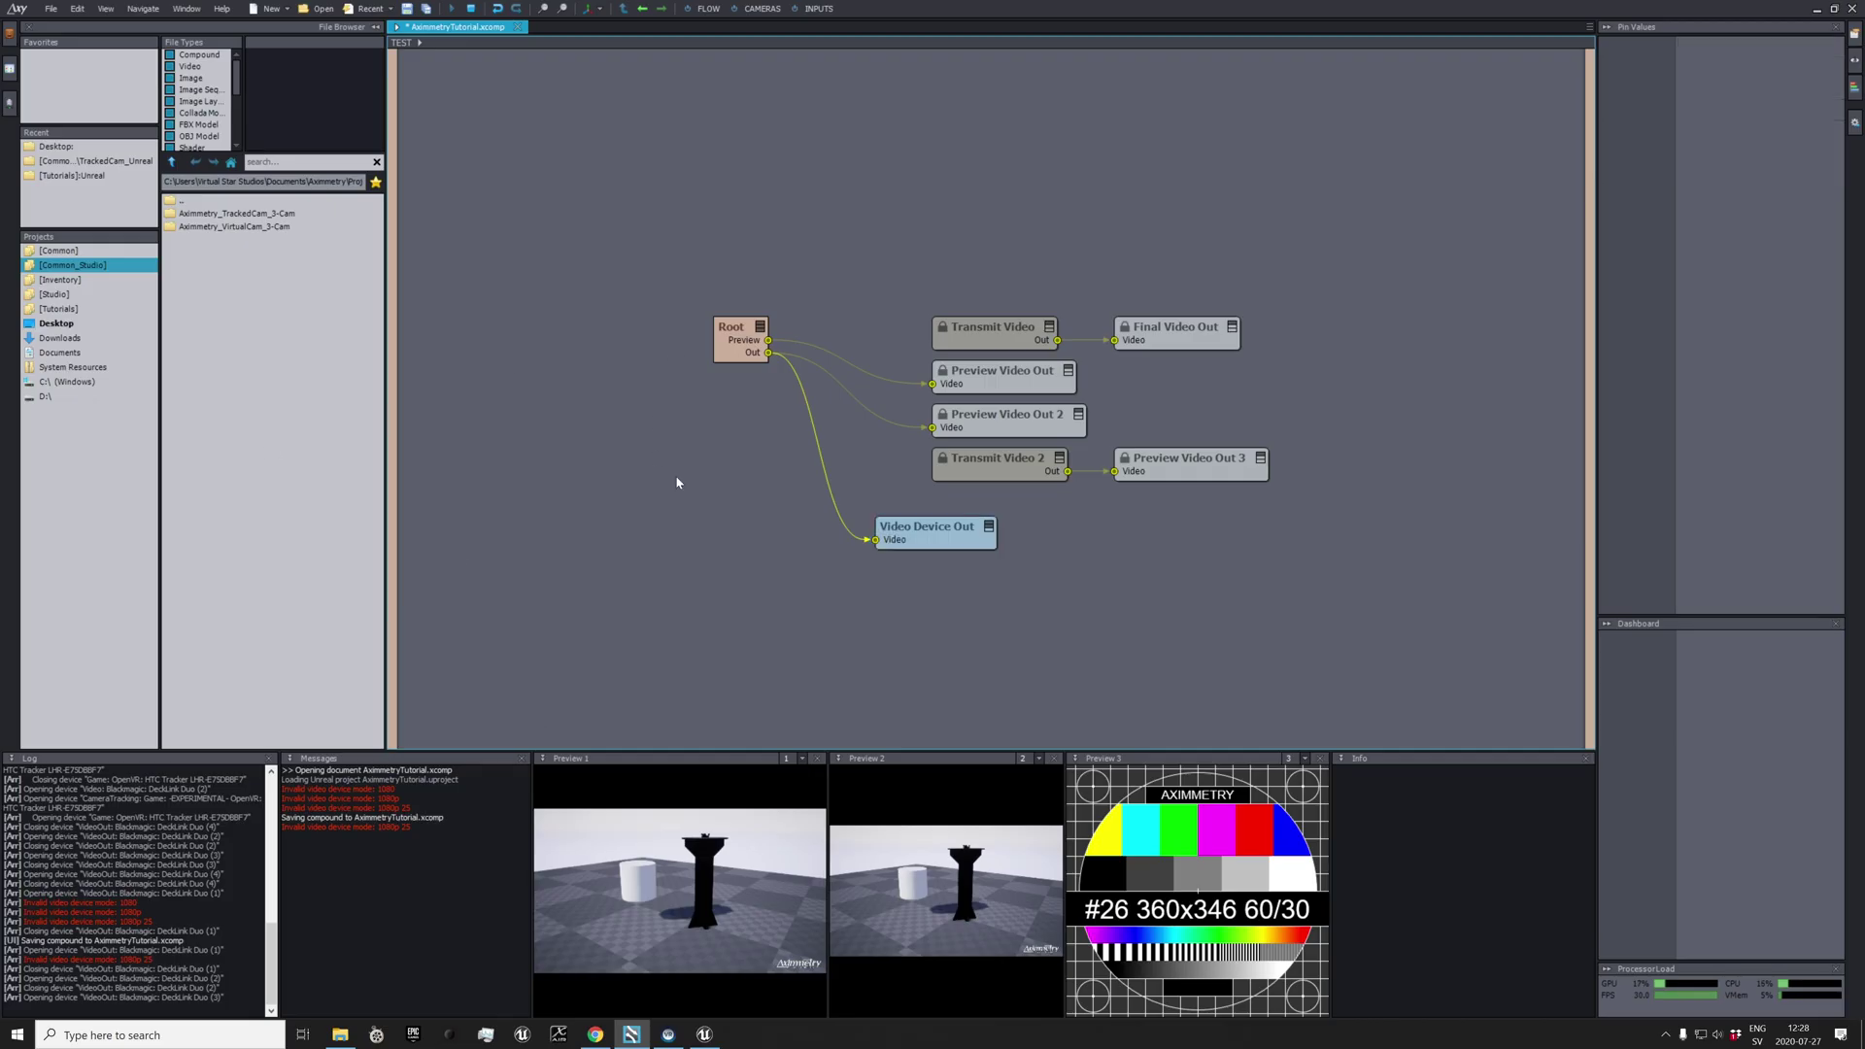
Duplicate the Video Device Out below the original, fed from Root's Out pin, and set the copy's device to Blackmagic: DeckLink Duo (4).
{"action": "key", "text": "ctrl+d"}
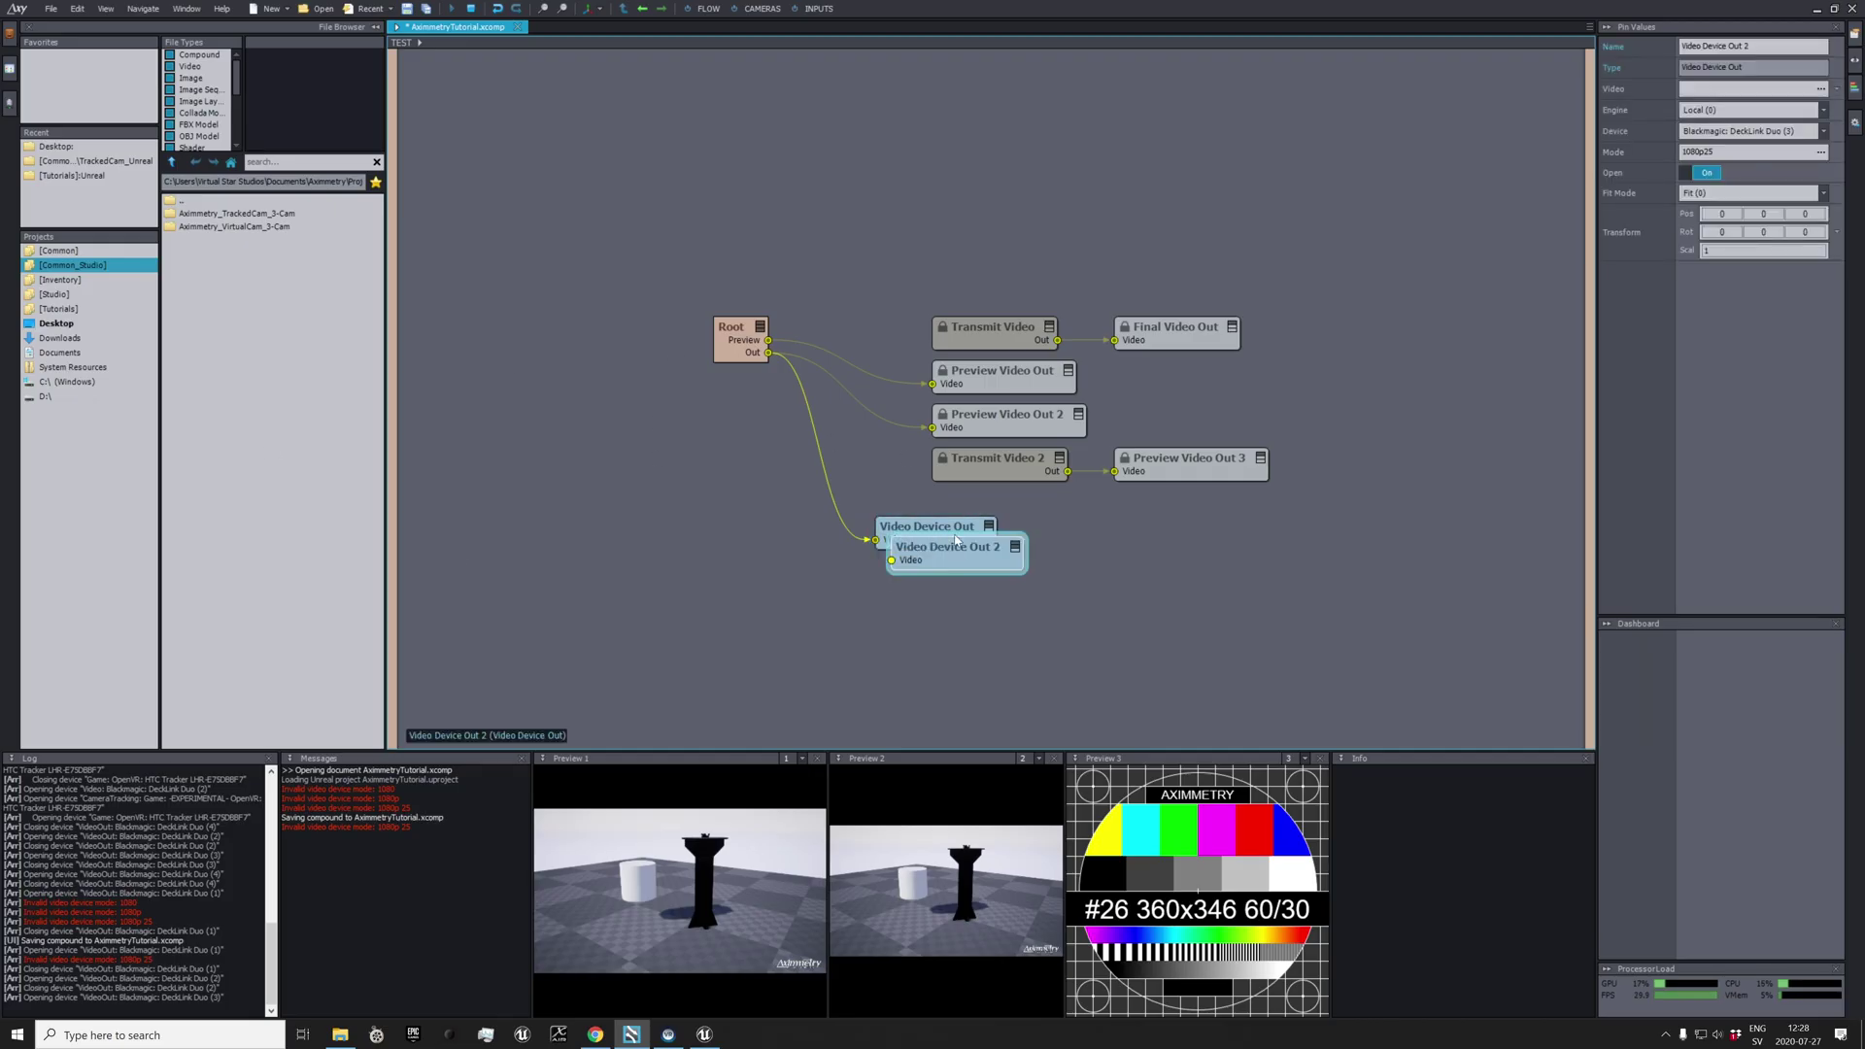
{"action": "left_click_drag", "start_coordinate": [974, 566], "coordinate": [862, 628]}
{"action": "left_click", "coordinate": [1809, 139]}
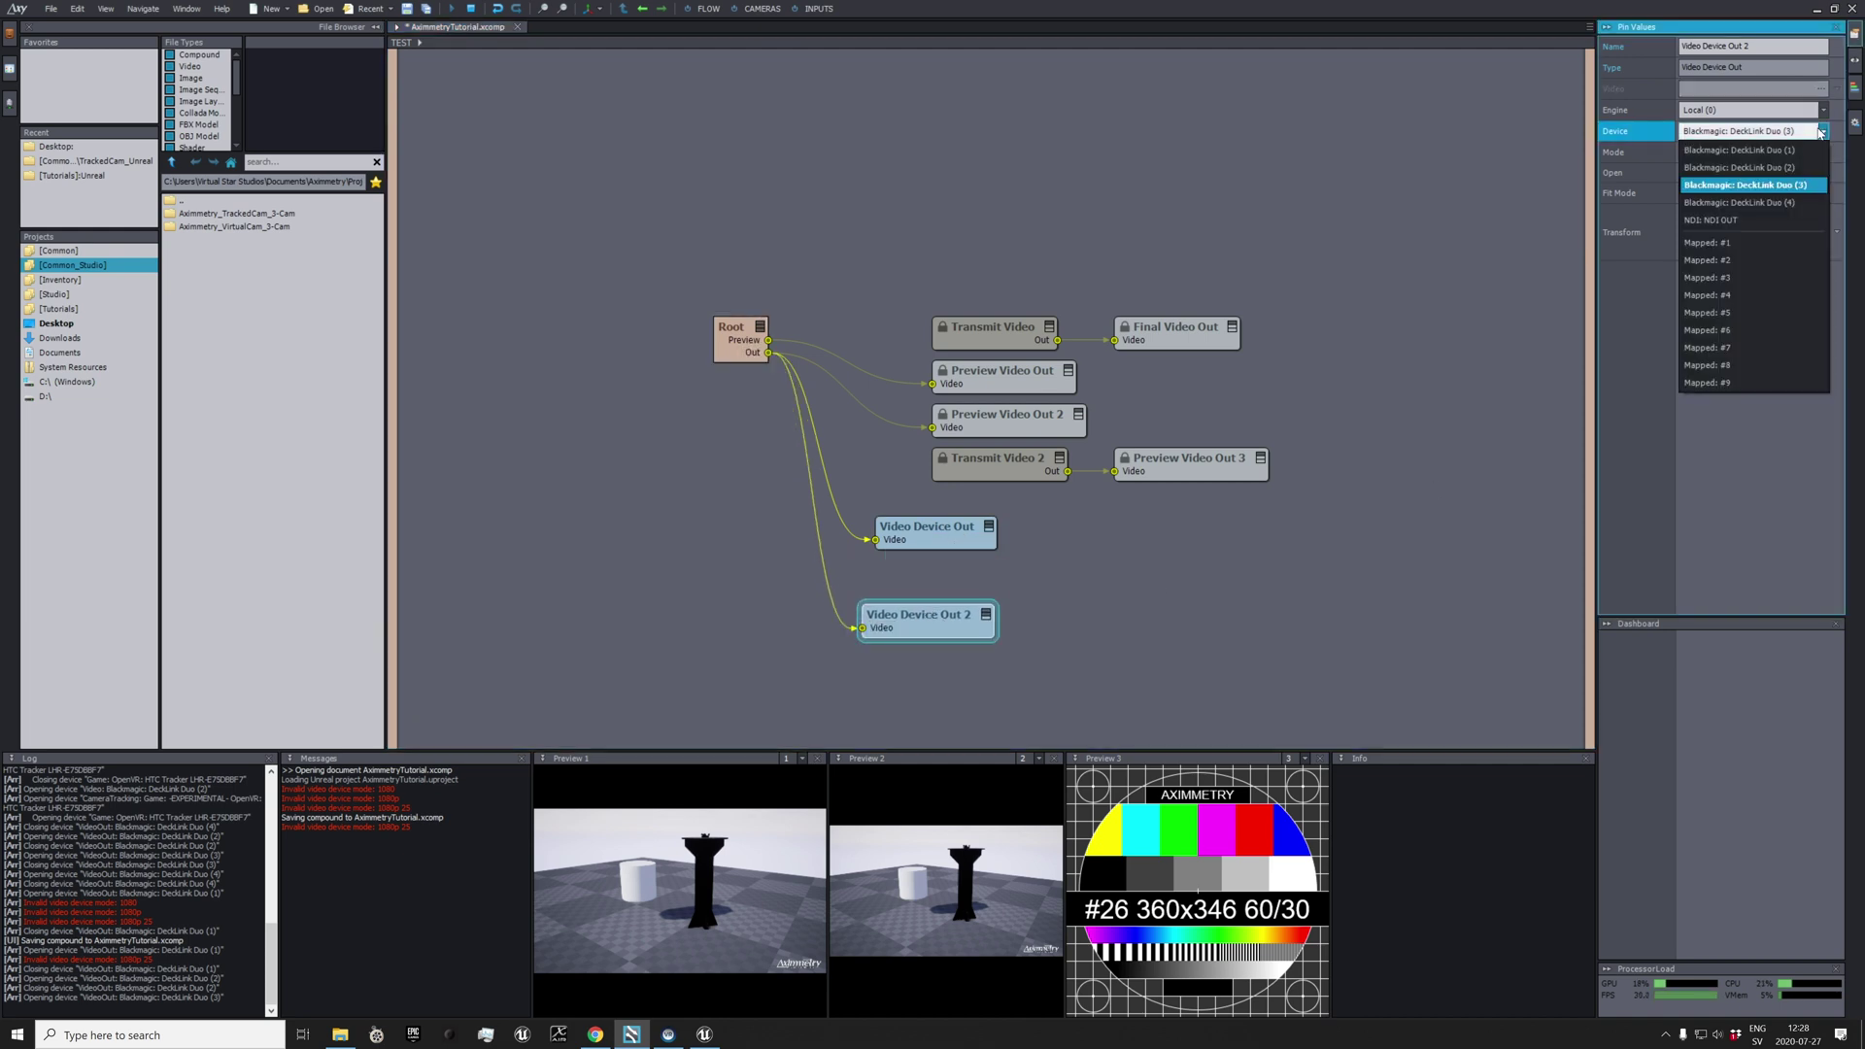
{"action": "left_click", "coordinate": [1802, 206]}
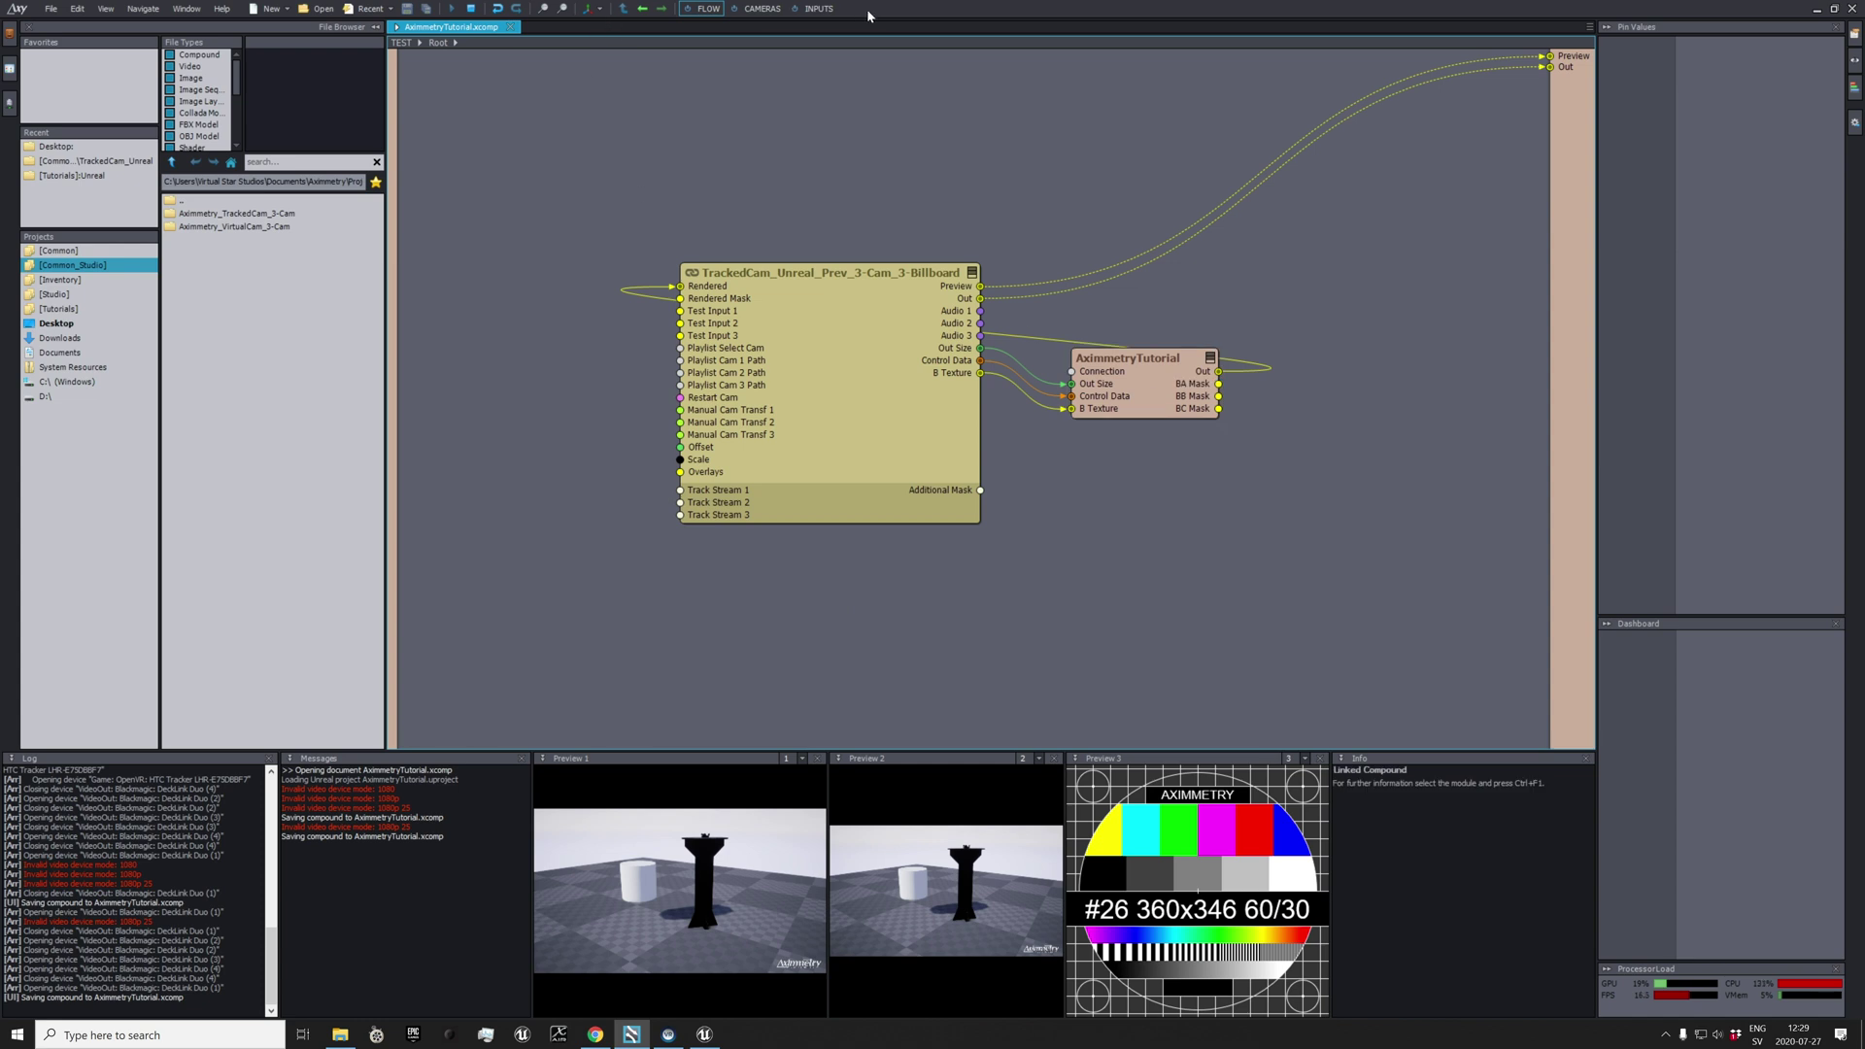
On the INPUTS board, select INPUT 1 and choose the OpenVR HTC Tracker LHR-E75DBBF7 as its tracking device.
{"action": "left_click", "coordinate": [821, 9]}
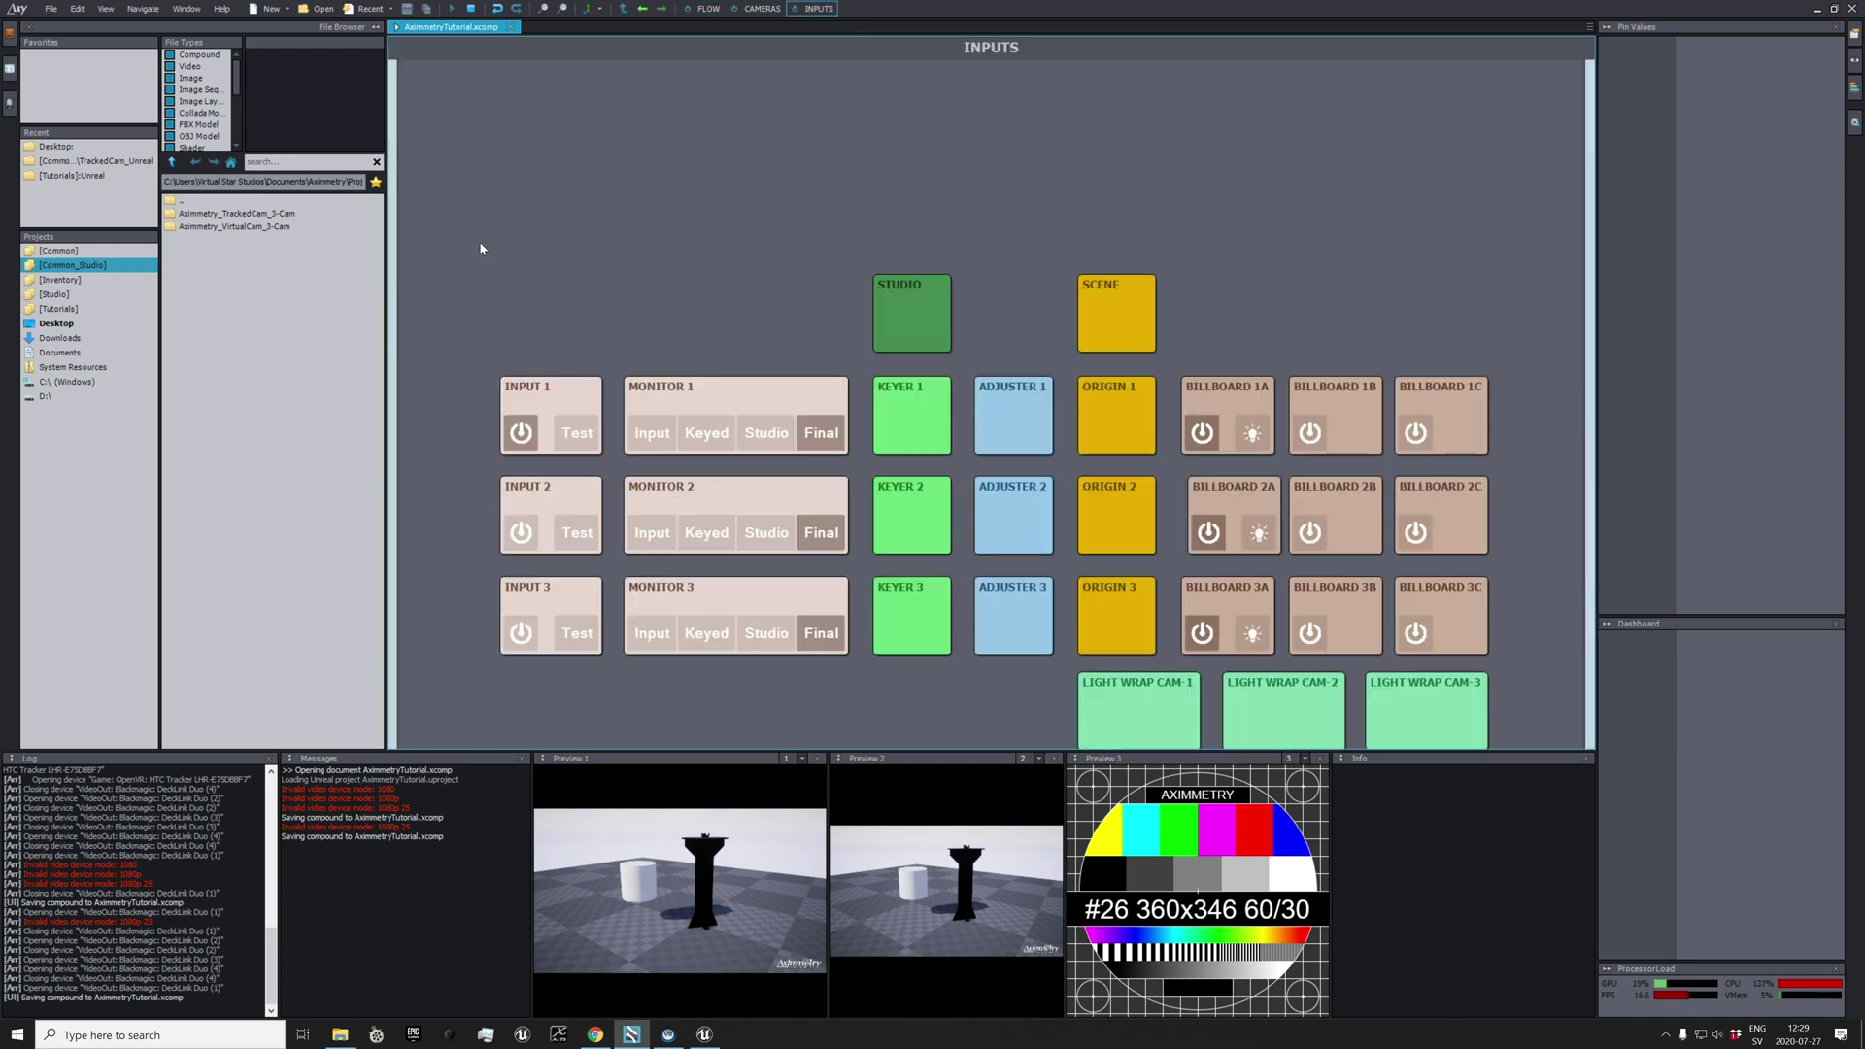
{"action": "left_click_drag", "start_coordinate": [480, 239], "coordinate": [574, 477]}
{"action": "left_click", "coordinate": [550, 336]}
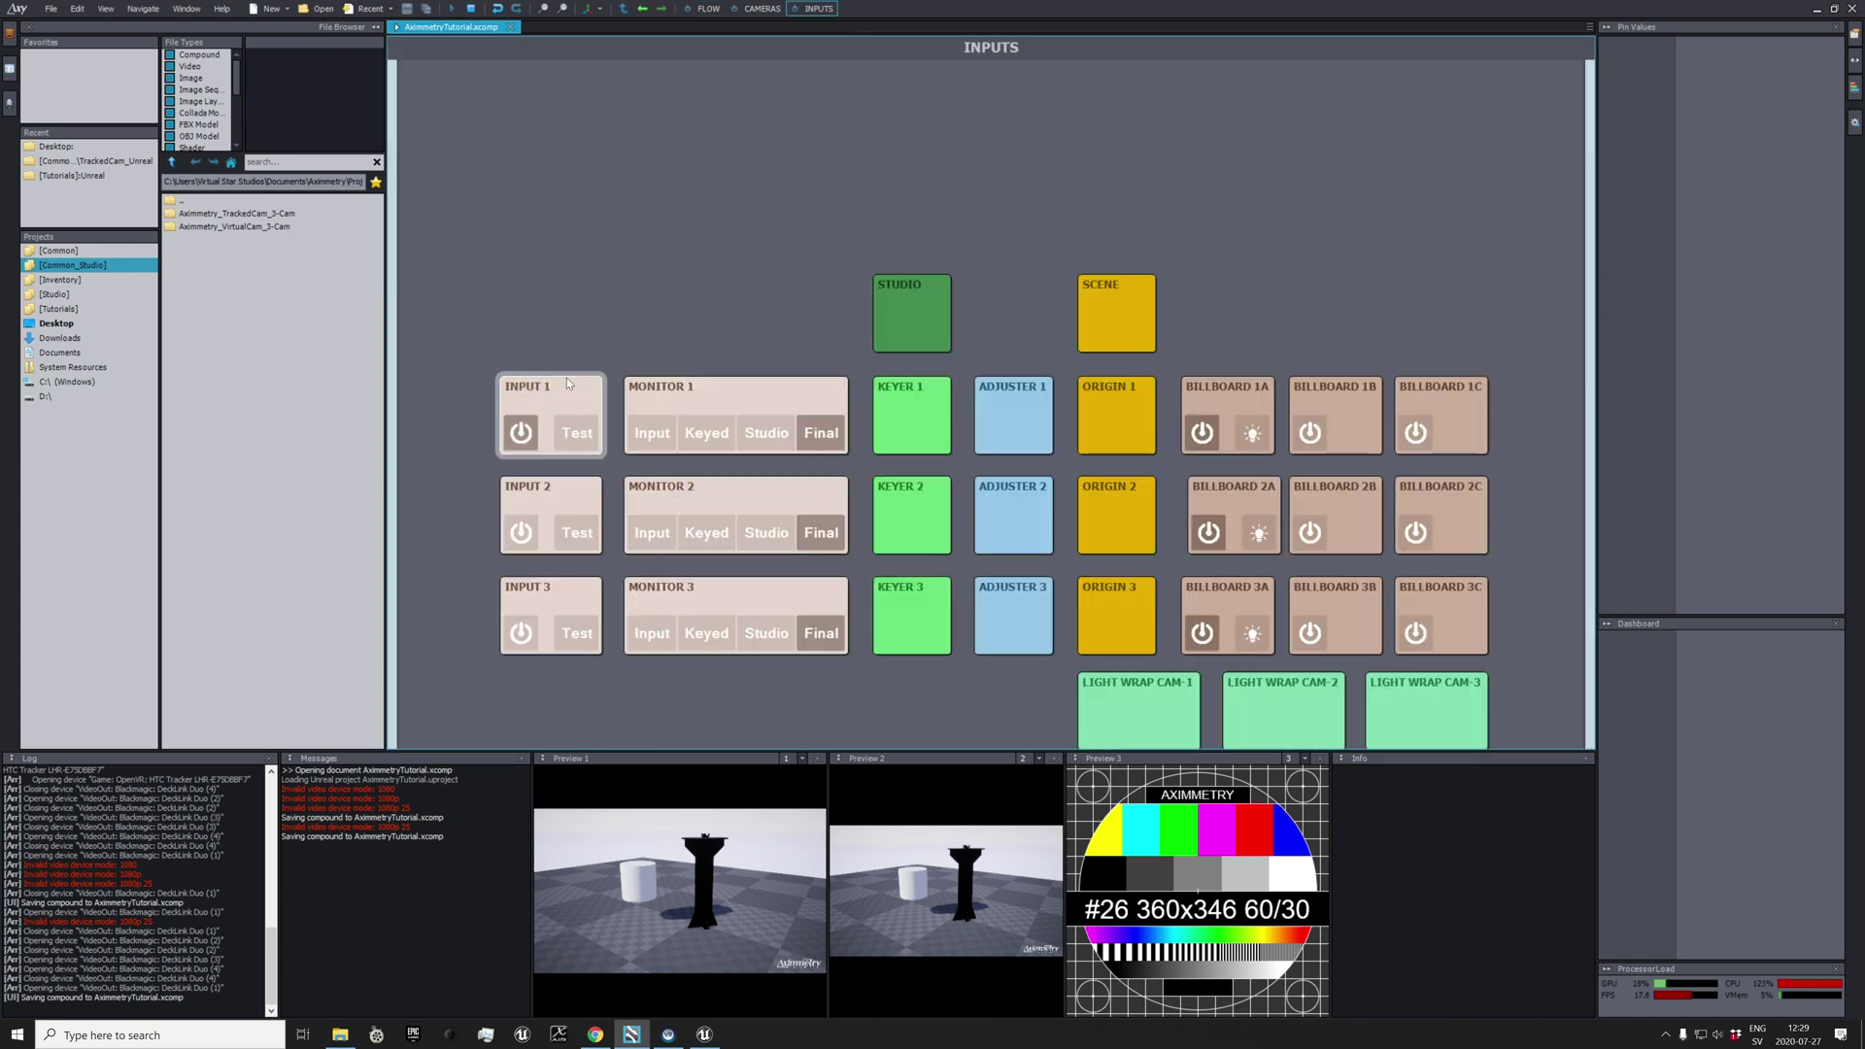
{"action": "left_click", "coordinate": [567, 379]}
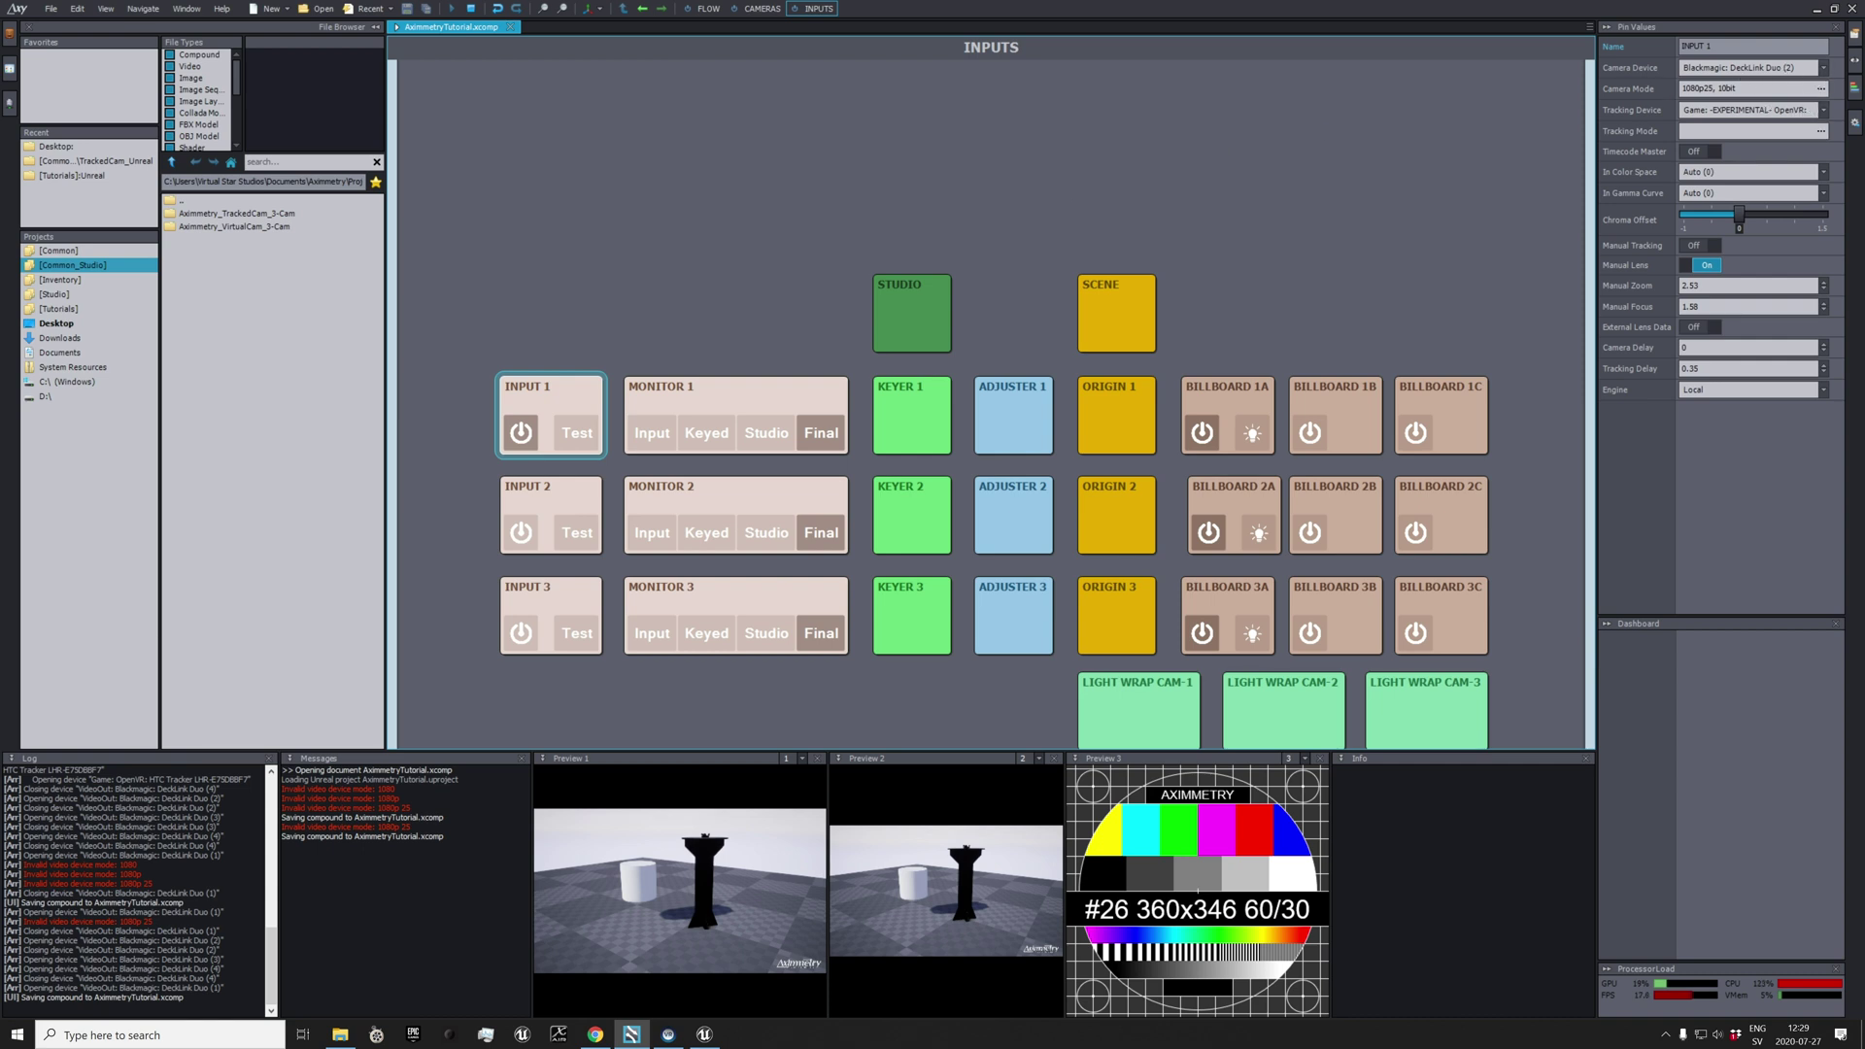
{"action": "left_click", "coordinate": [1825, 69]}
{"action": "left_click", "coordinate": [1825, 69]}
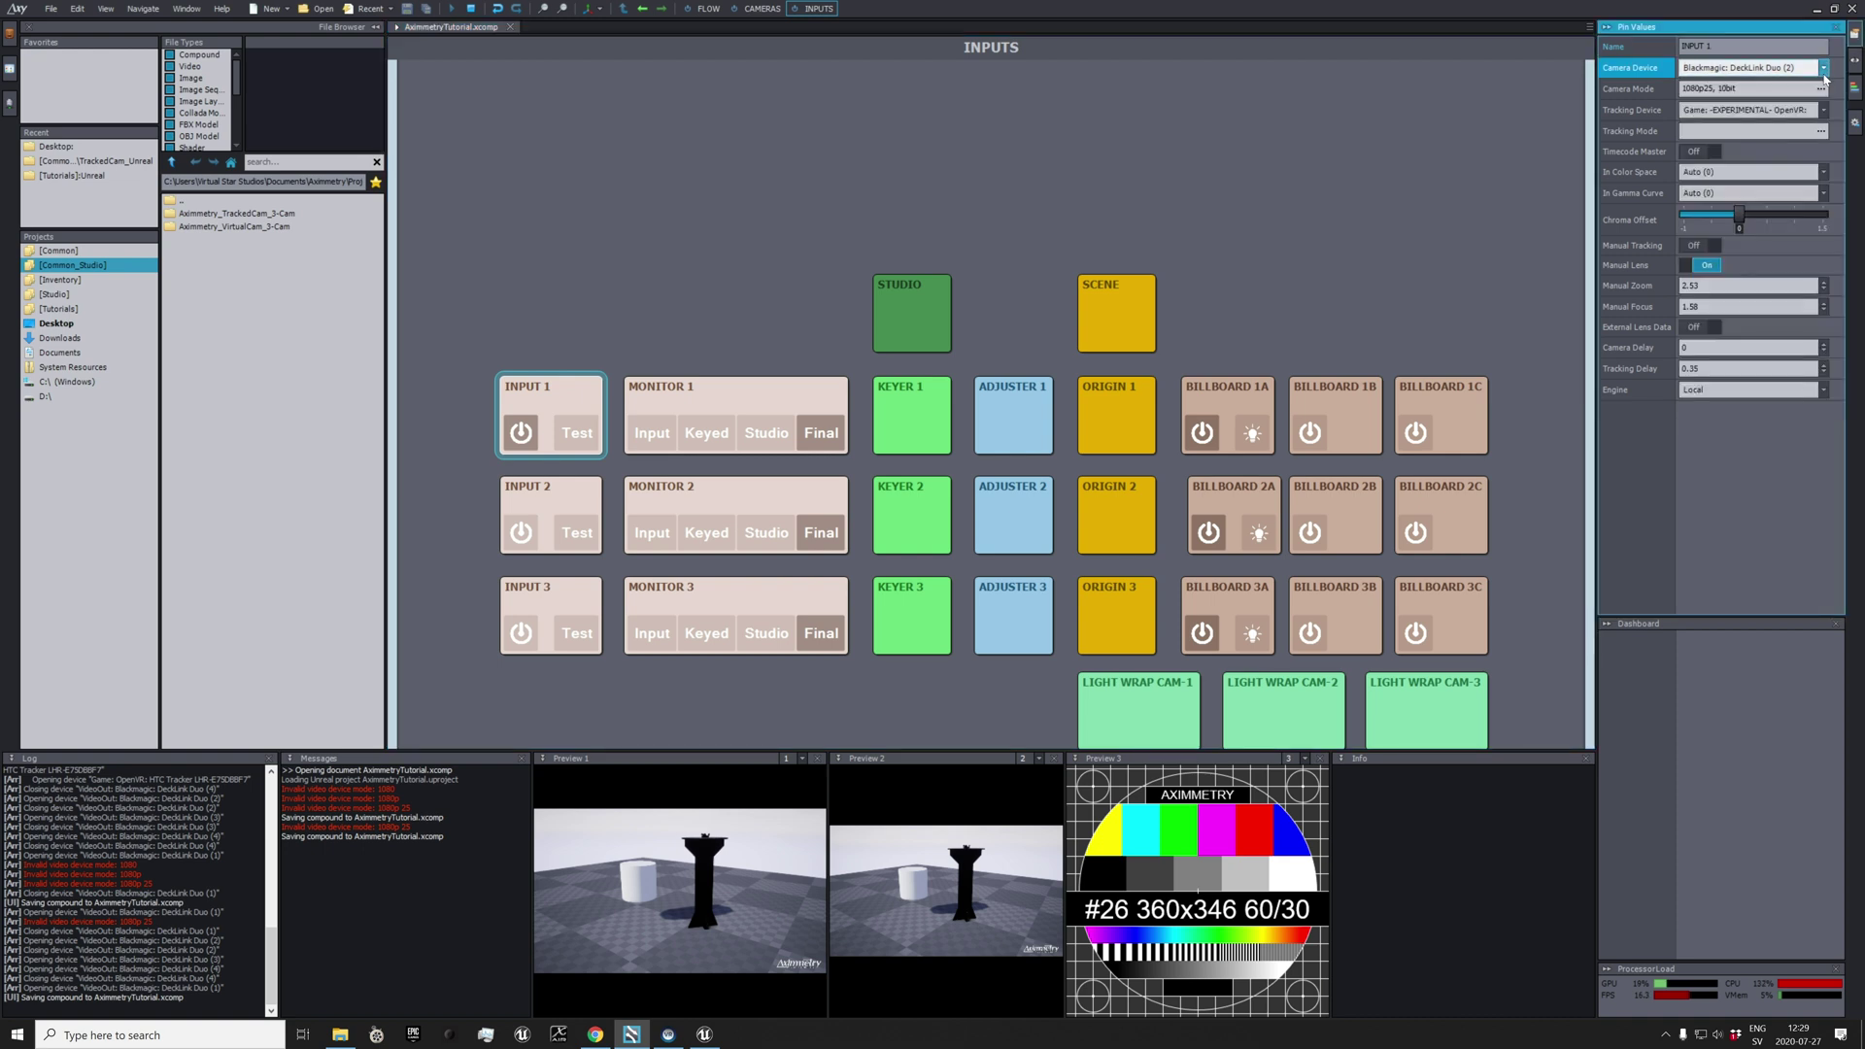
{"action": "left_click", "coordinate": [1823, 110]}
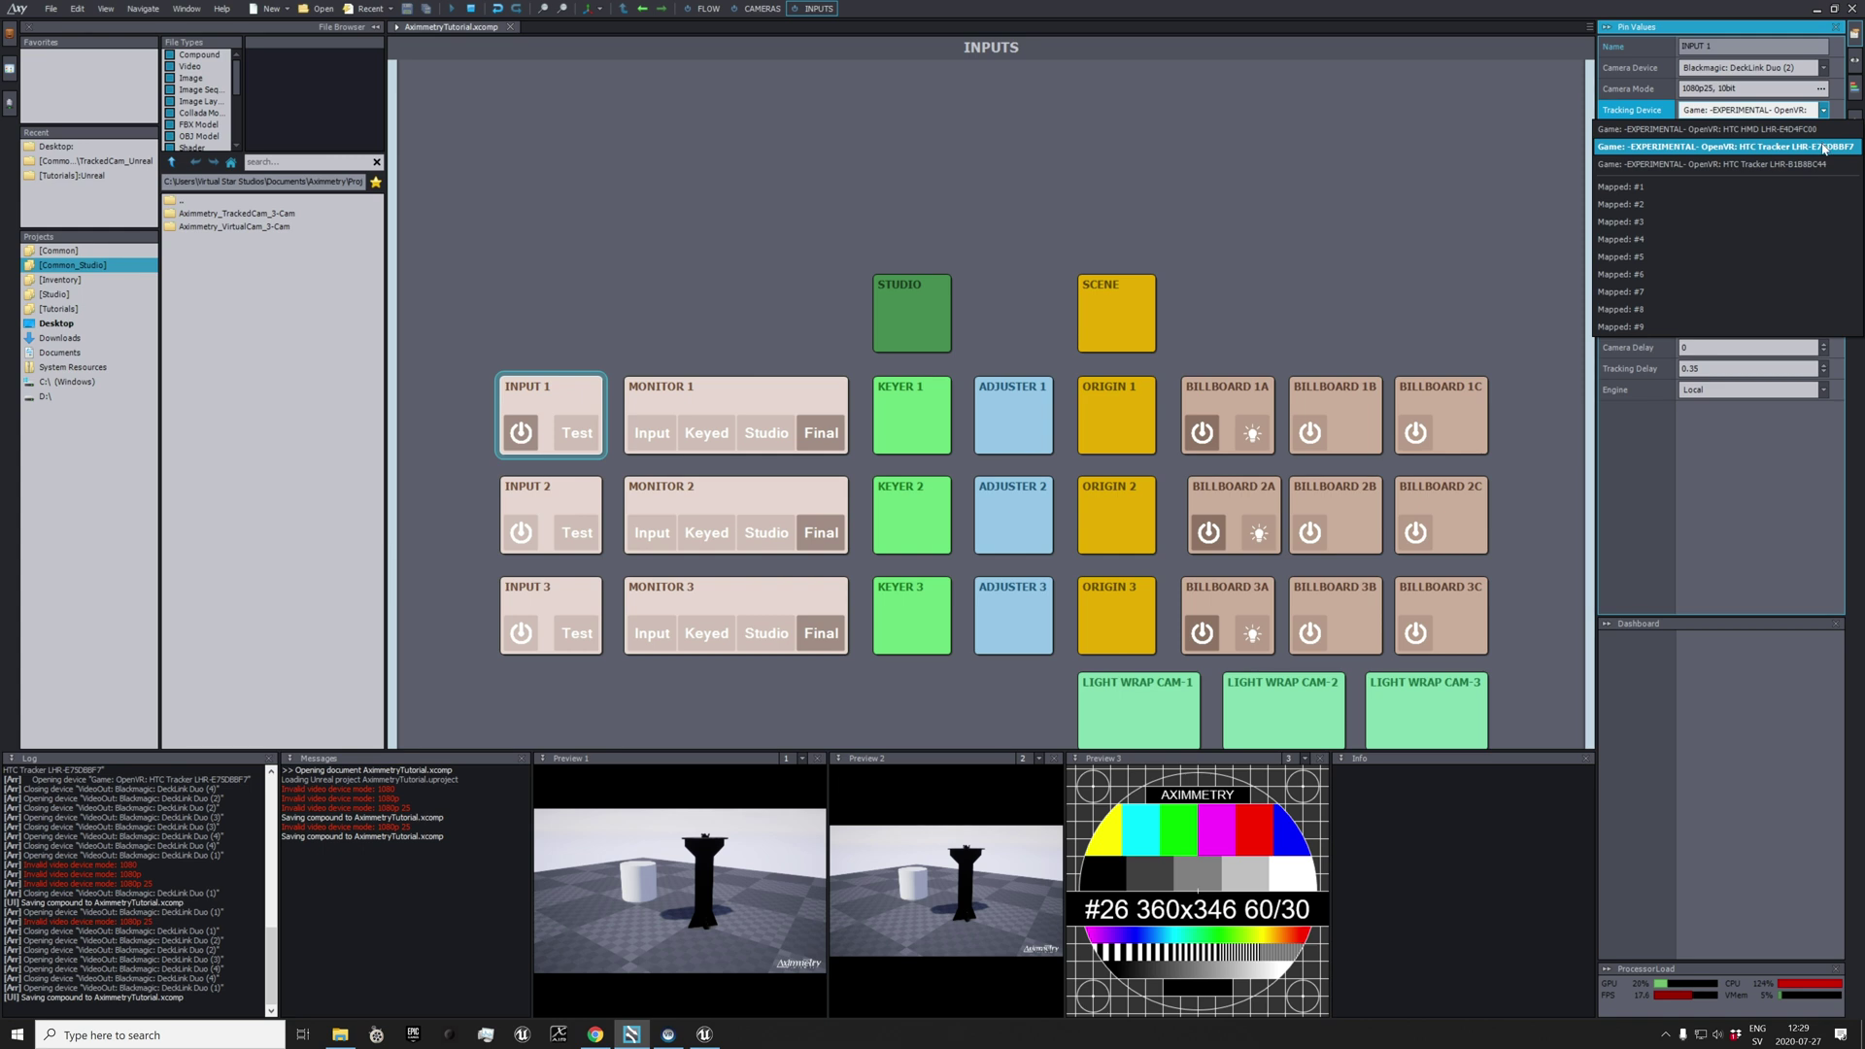
{"action": "left_click", "coordinate": [1825, 147]}
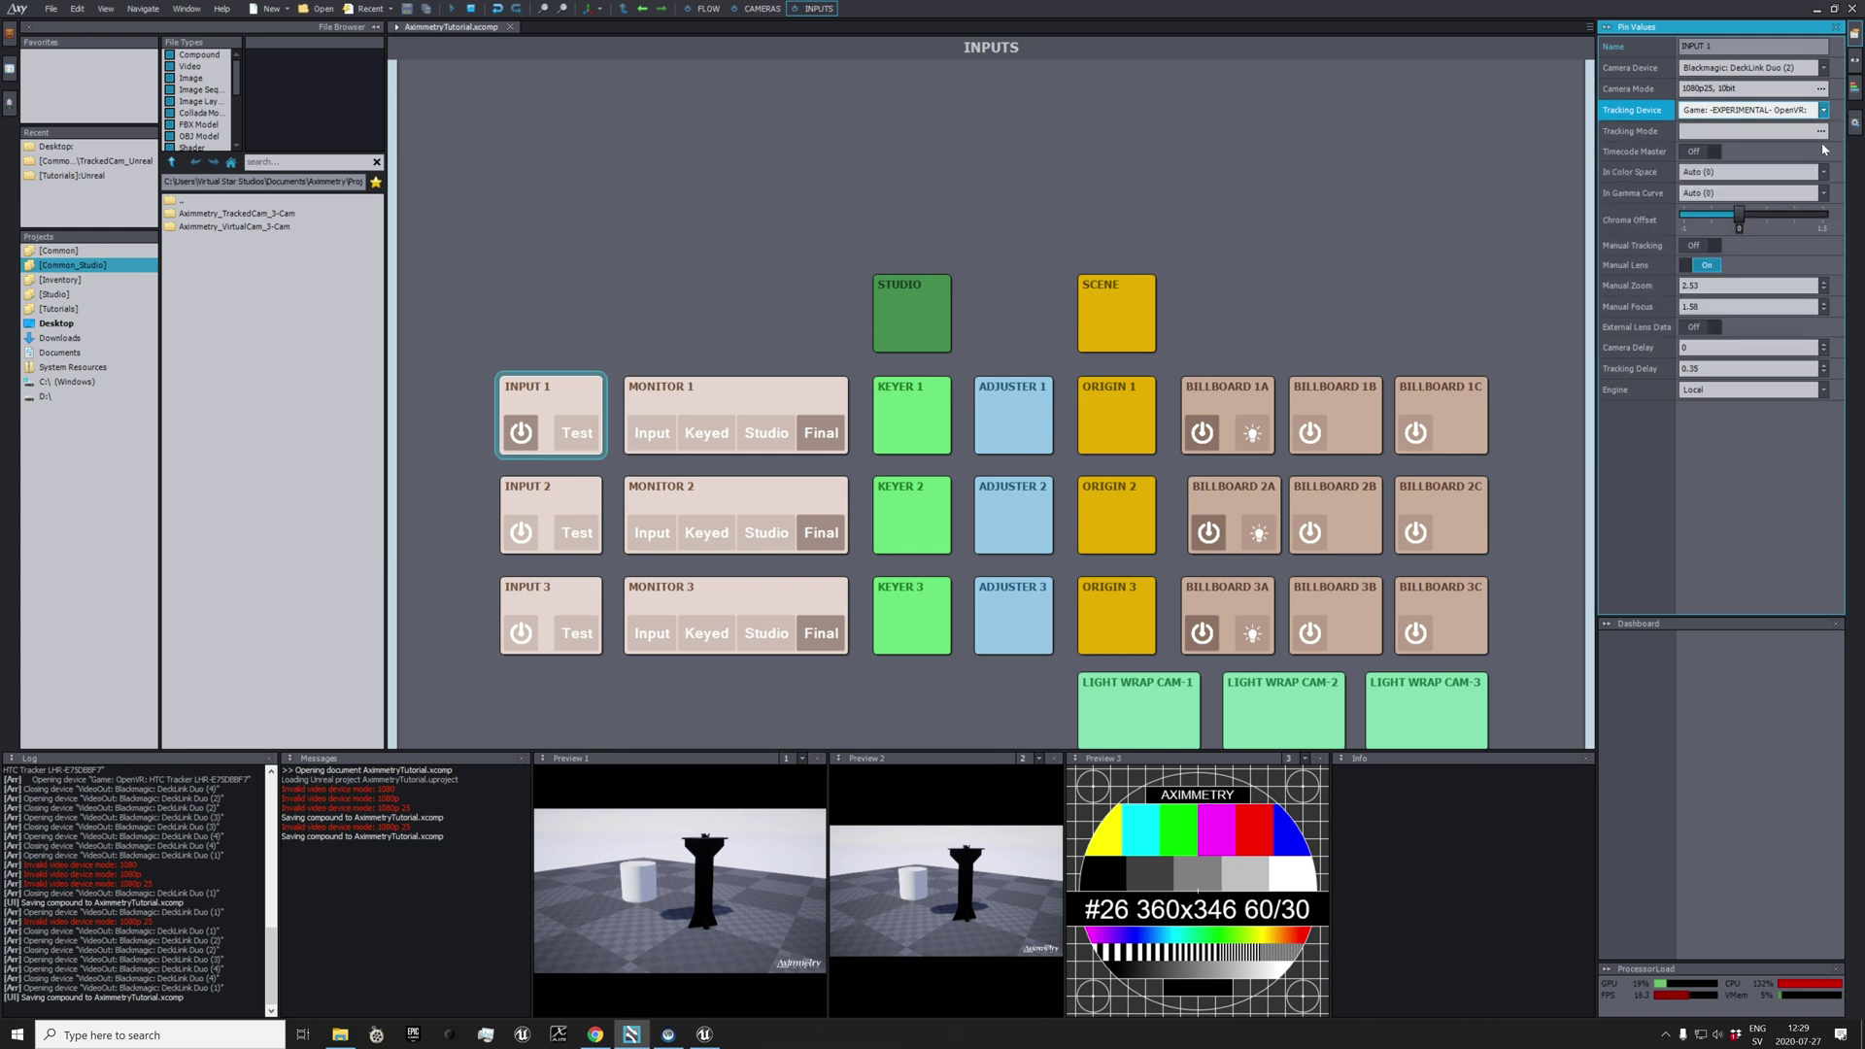
Reset INPUT 1's Tracking Delay, Manual Zoom and Manual Focus to 0.
{"action": "left_click", "coordinate": [1691, 368]}
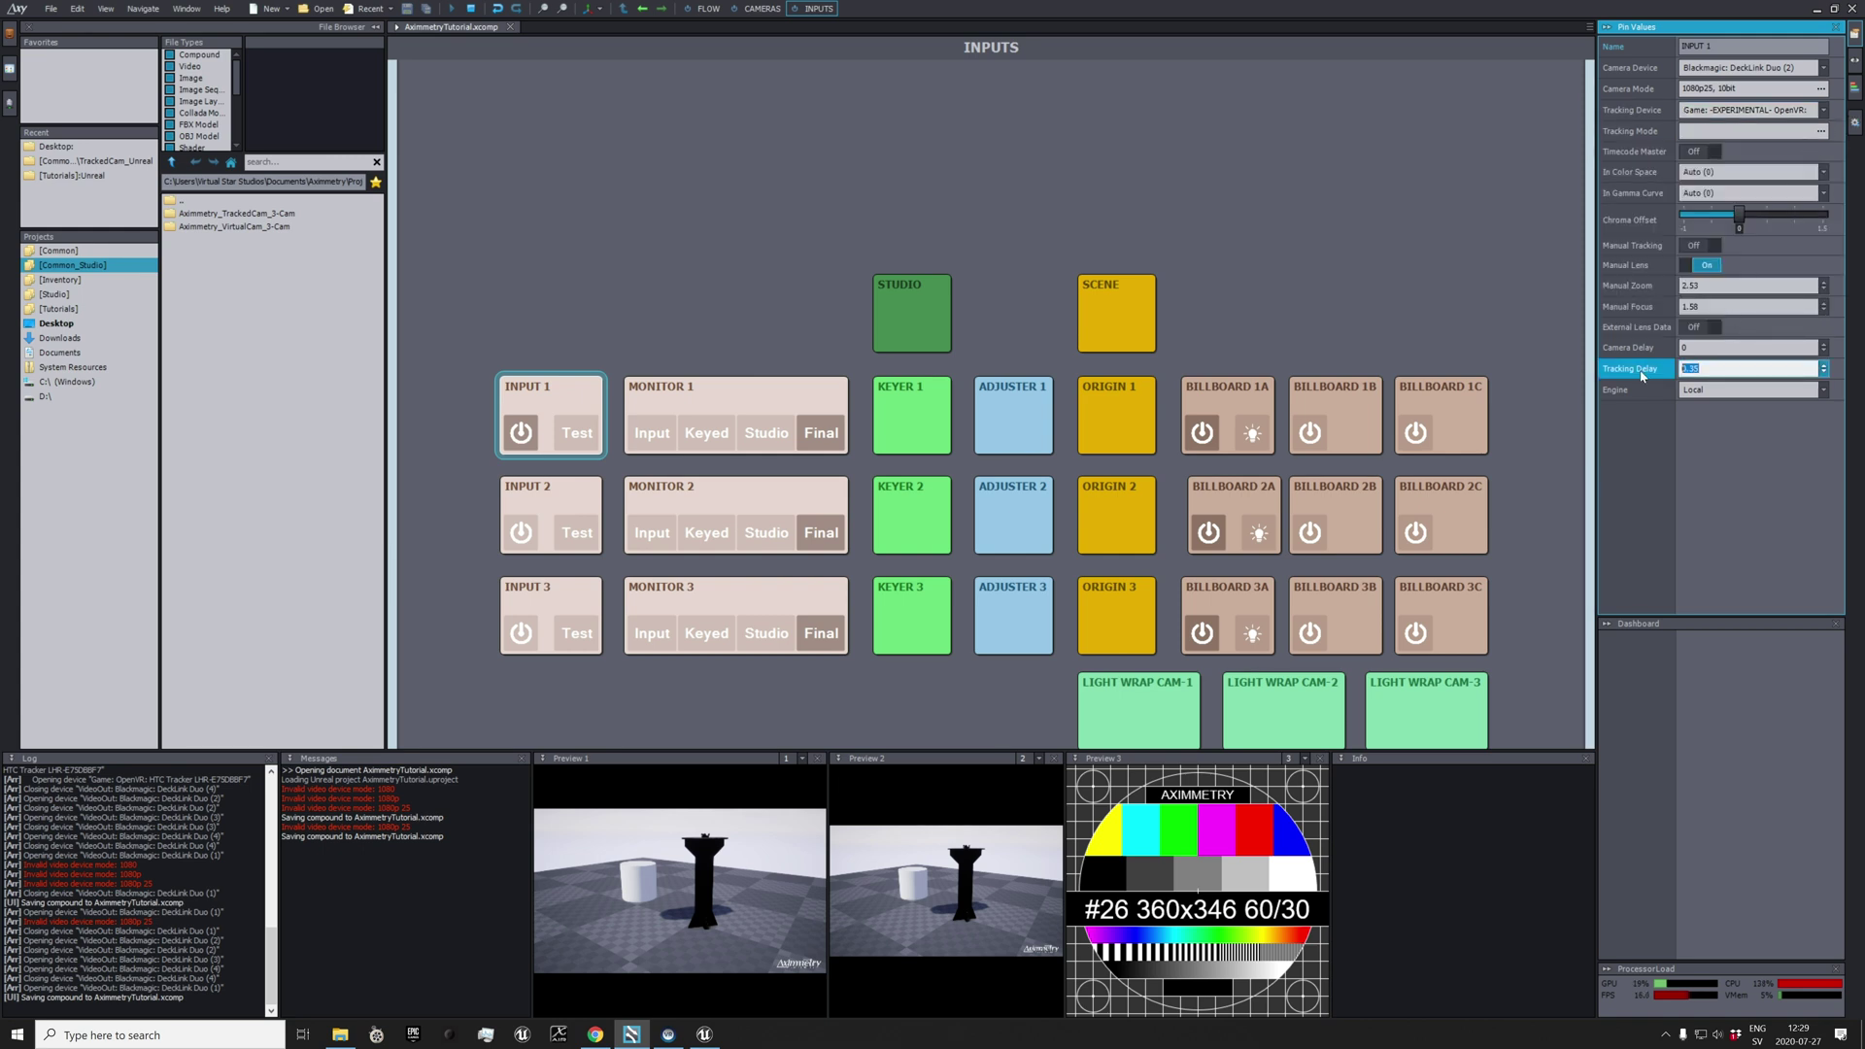
{"action": "type", "text": "0"}
{"action": "key", "text": "Return"}
{"action": "left_click", "coordinate": [1702, 290]}
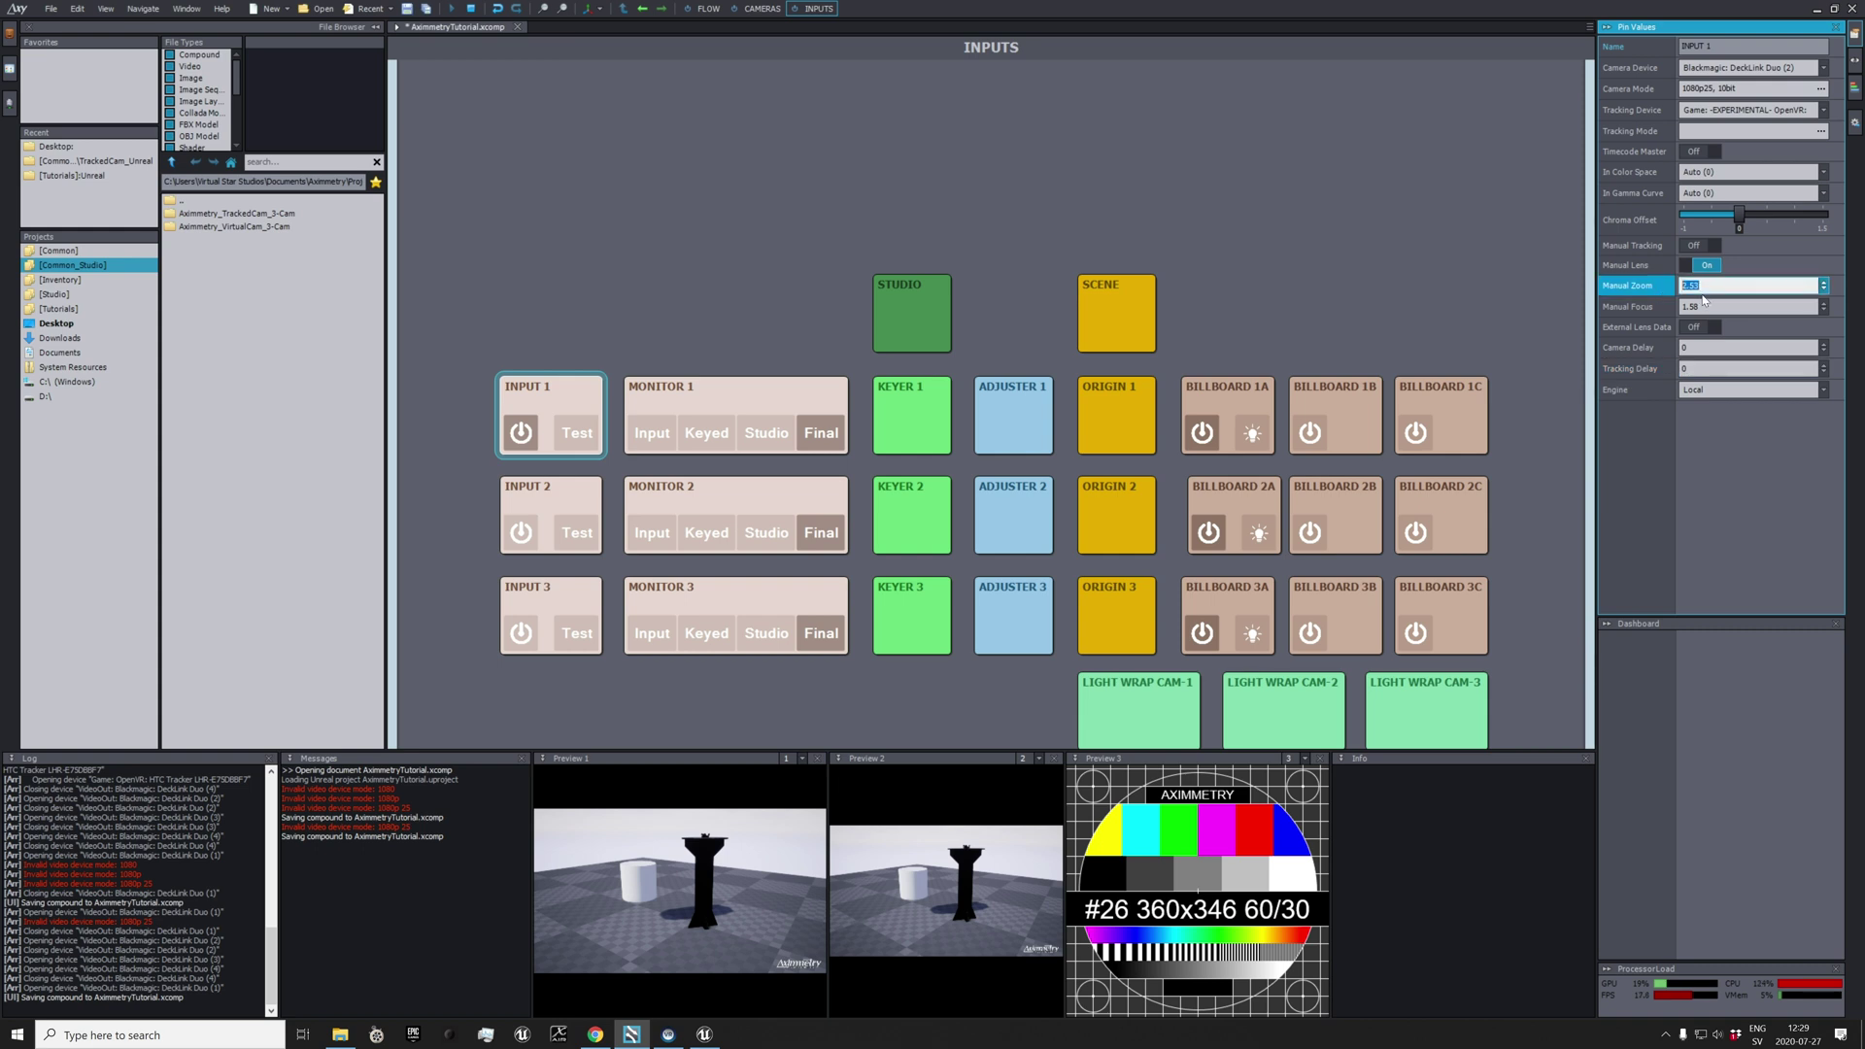
{"action": "type", "text": "0"}
{"action": "key", "text": "Tab"}
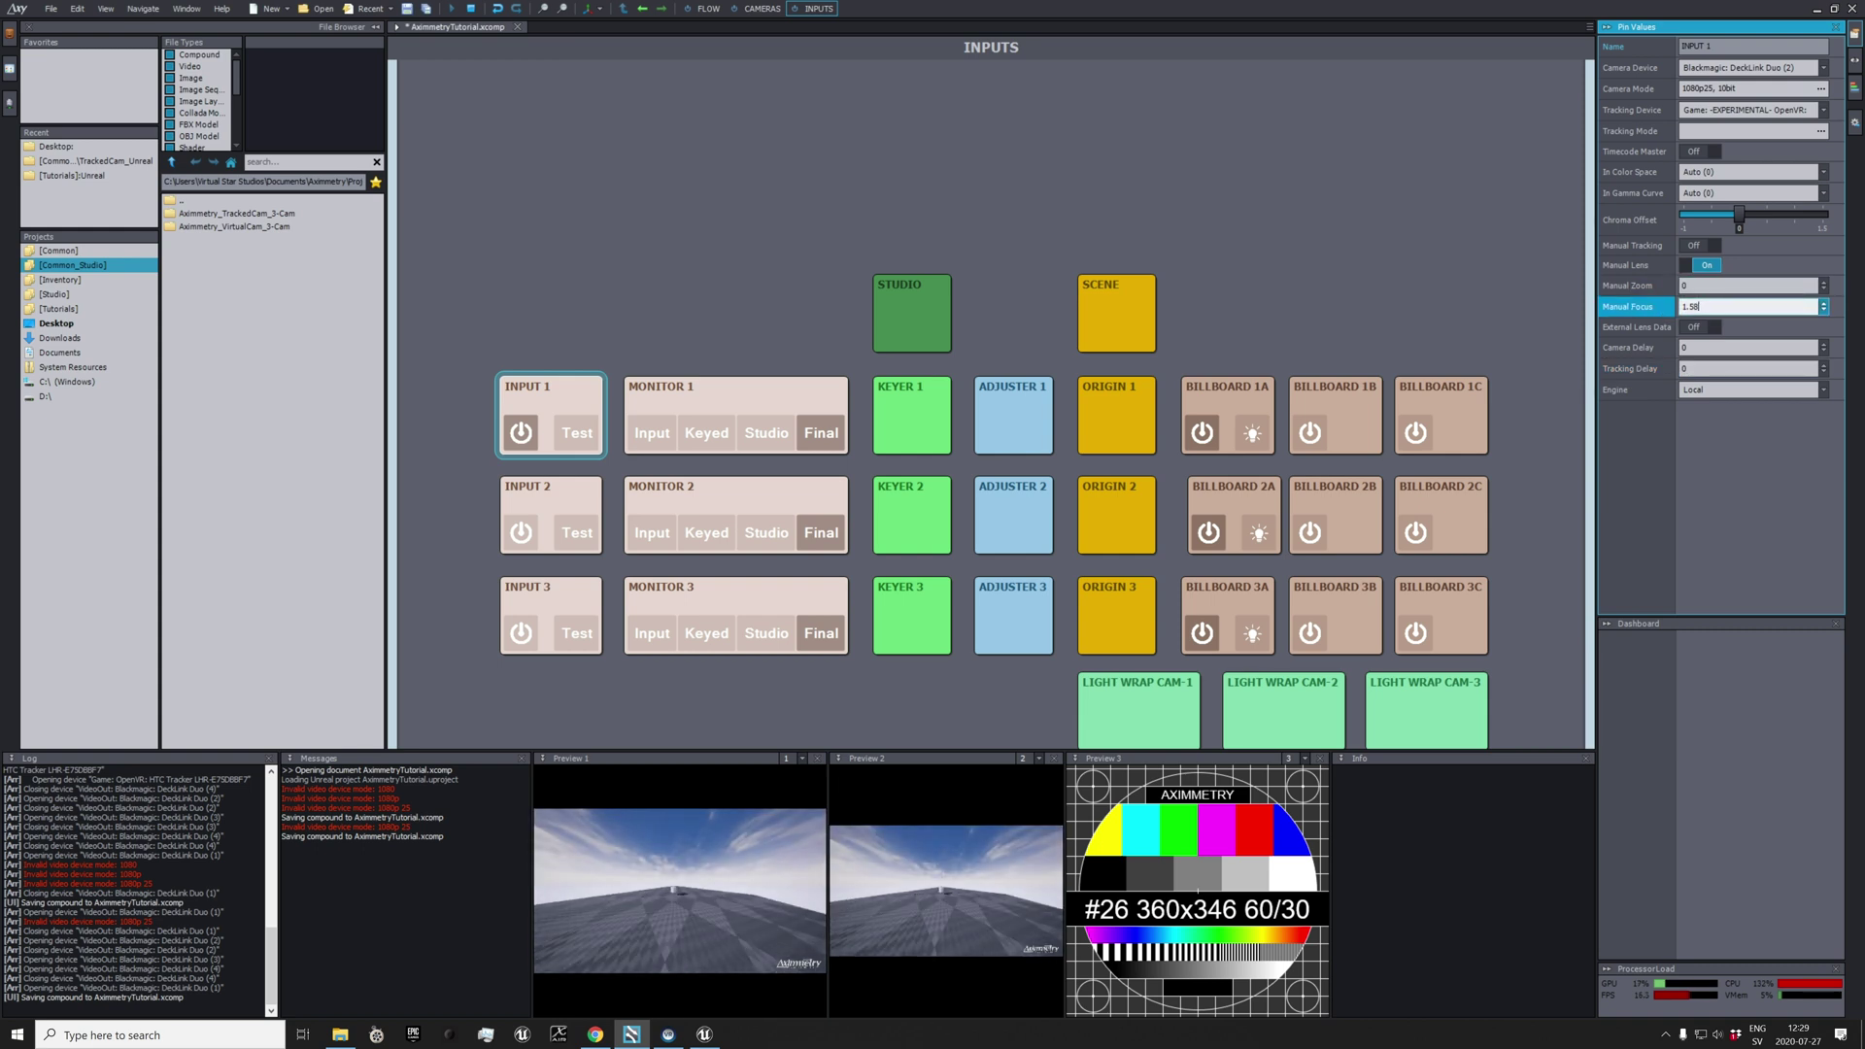
Raise INPUT 1's Manual Zoom gradually to 2.14 to match the virtual camera to the real lens.
{"action": "left_click", "coordinate": [1702, 286]}
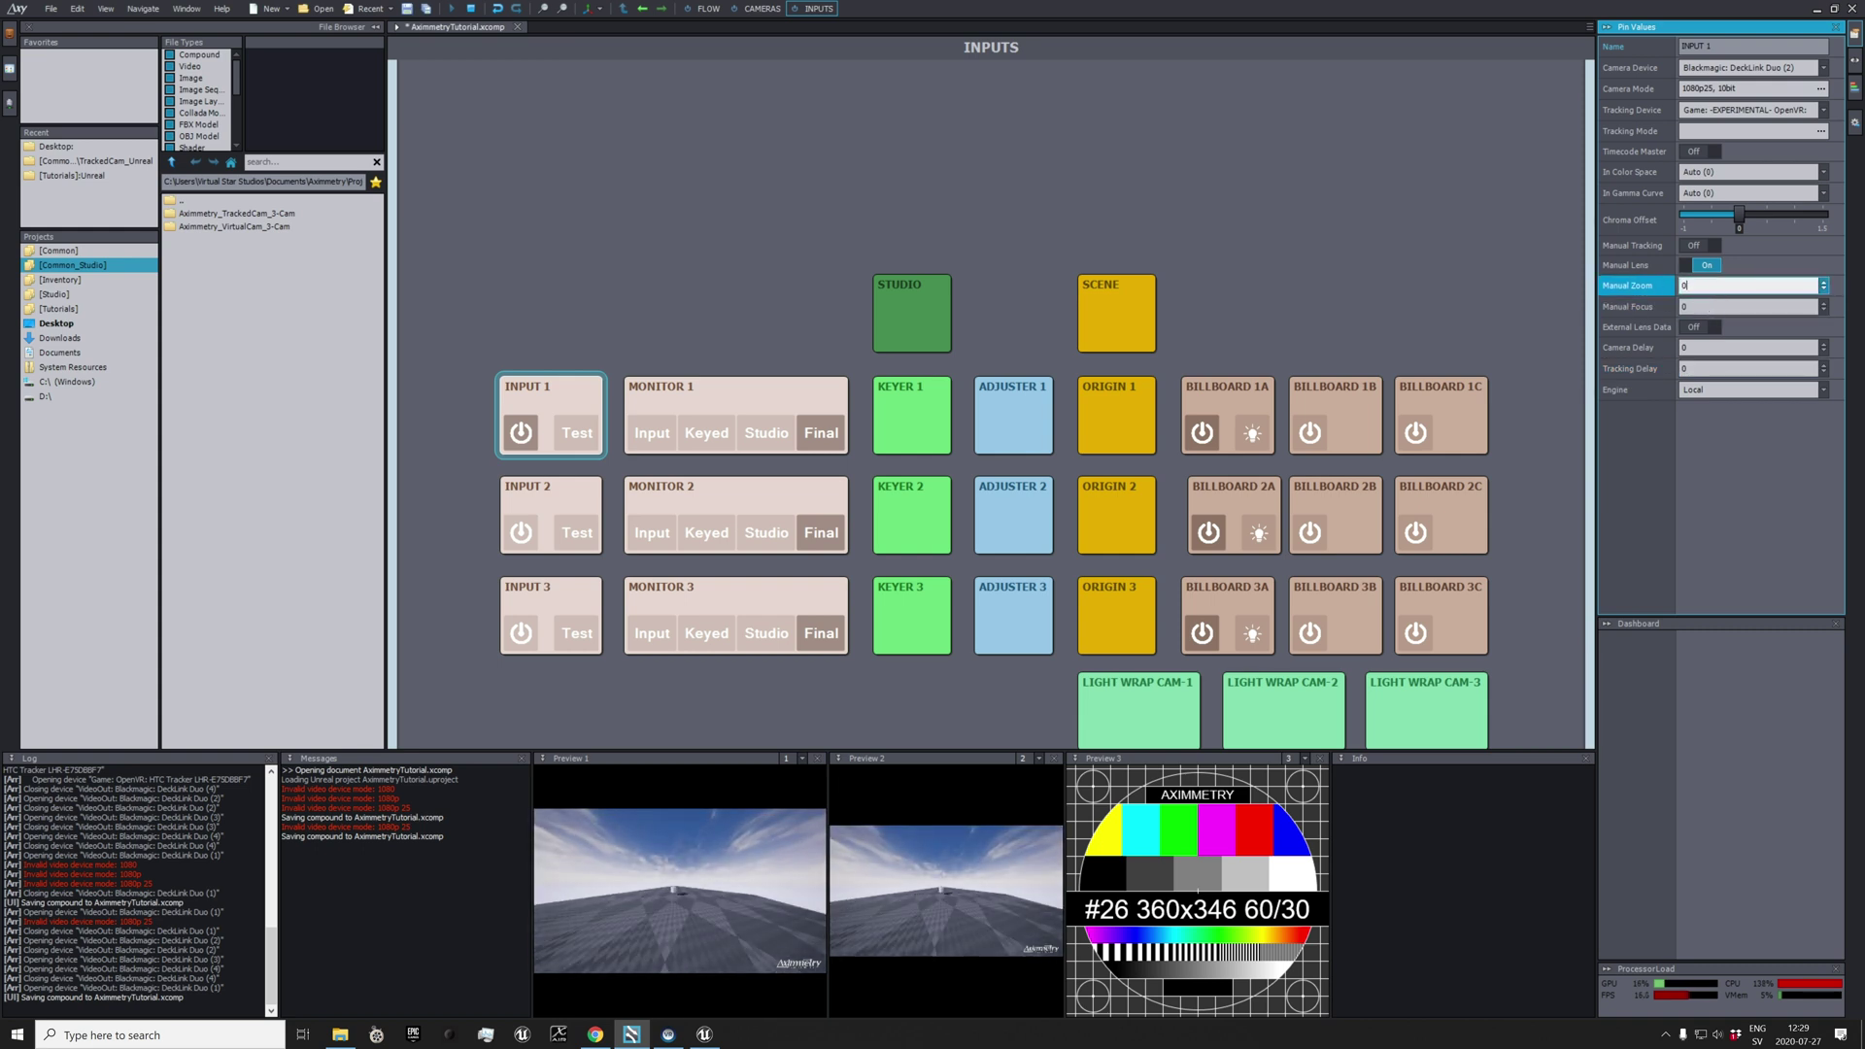
{"action": "left_click_drag", "start_coordinate": [1701, 285], "coordinate": [1702, 183]}
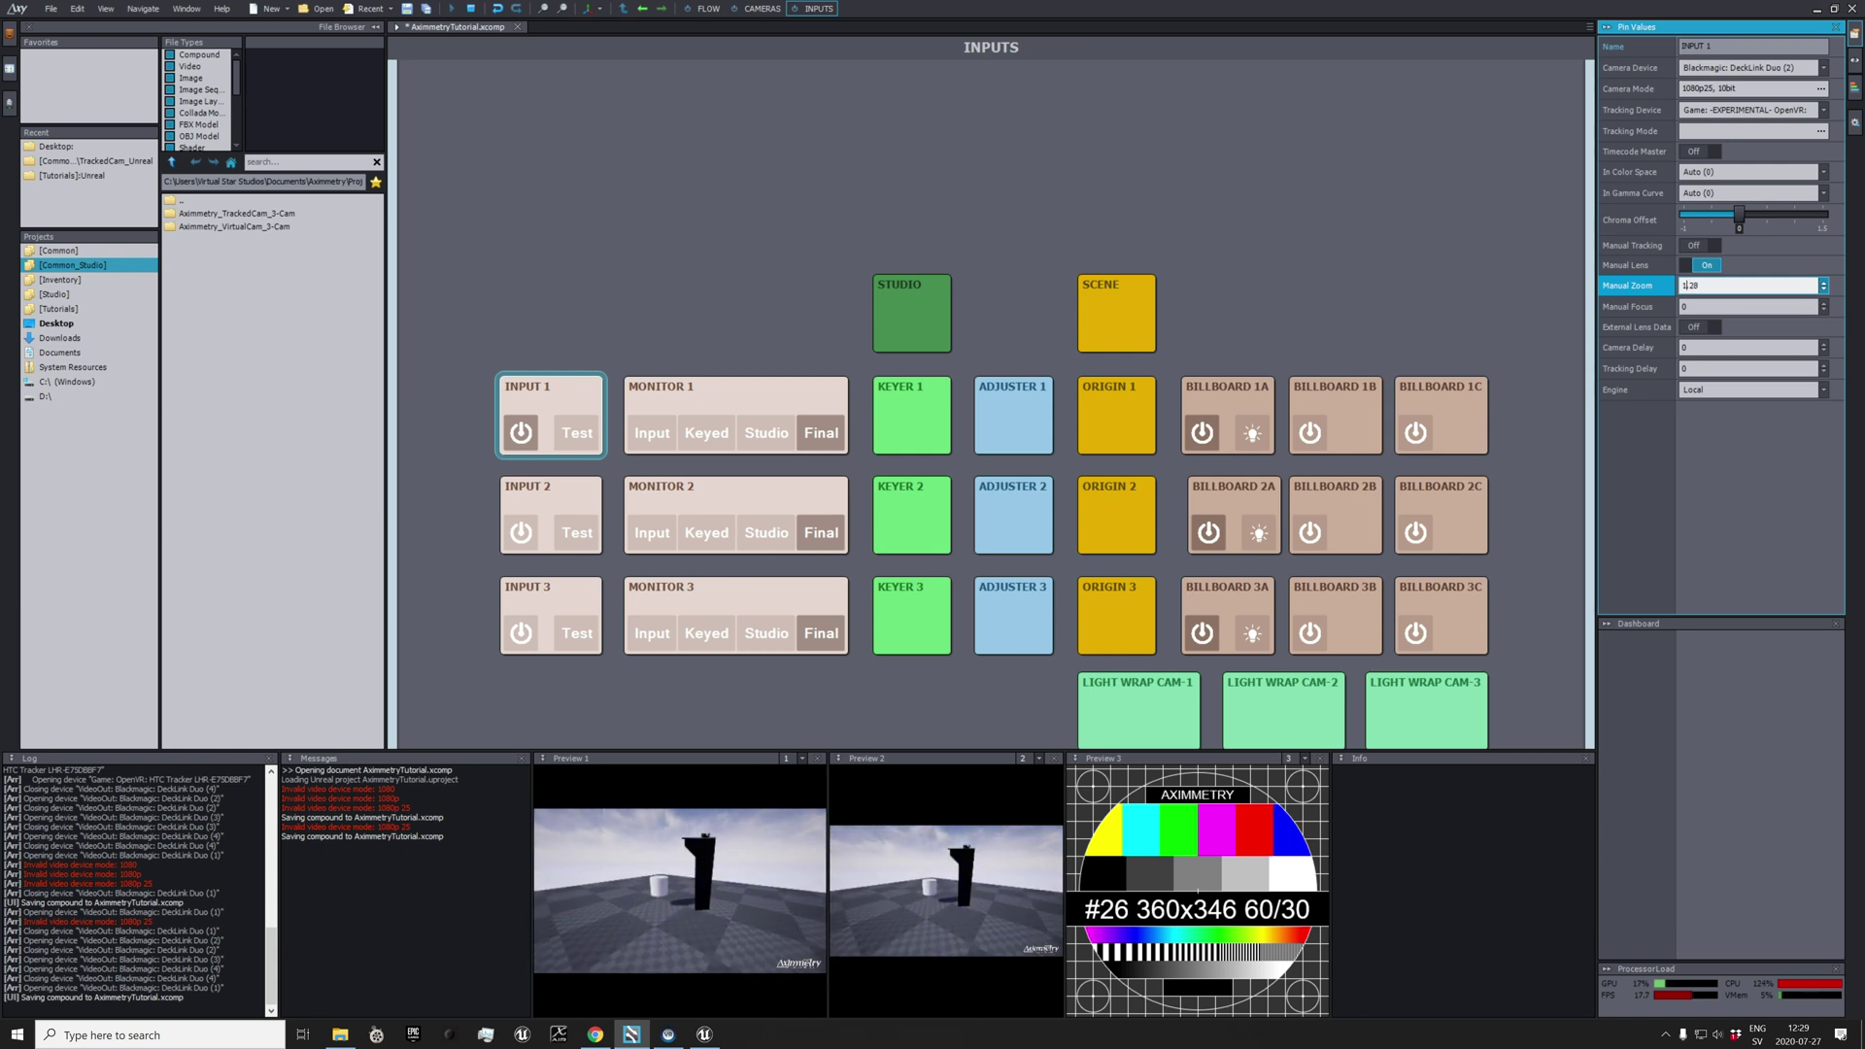
{"action": "scroll", "coordinate": [1749, 286], "scroll_direction": "up", "scroll_amount": 1}
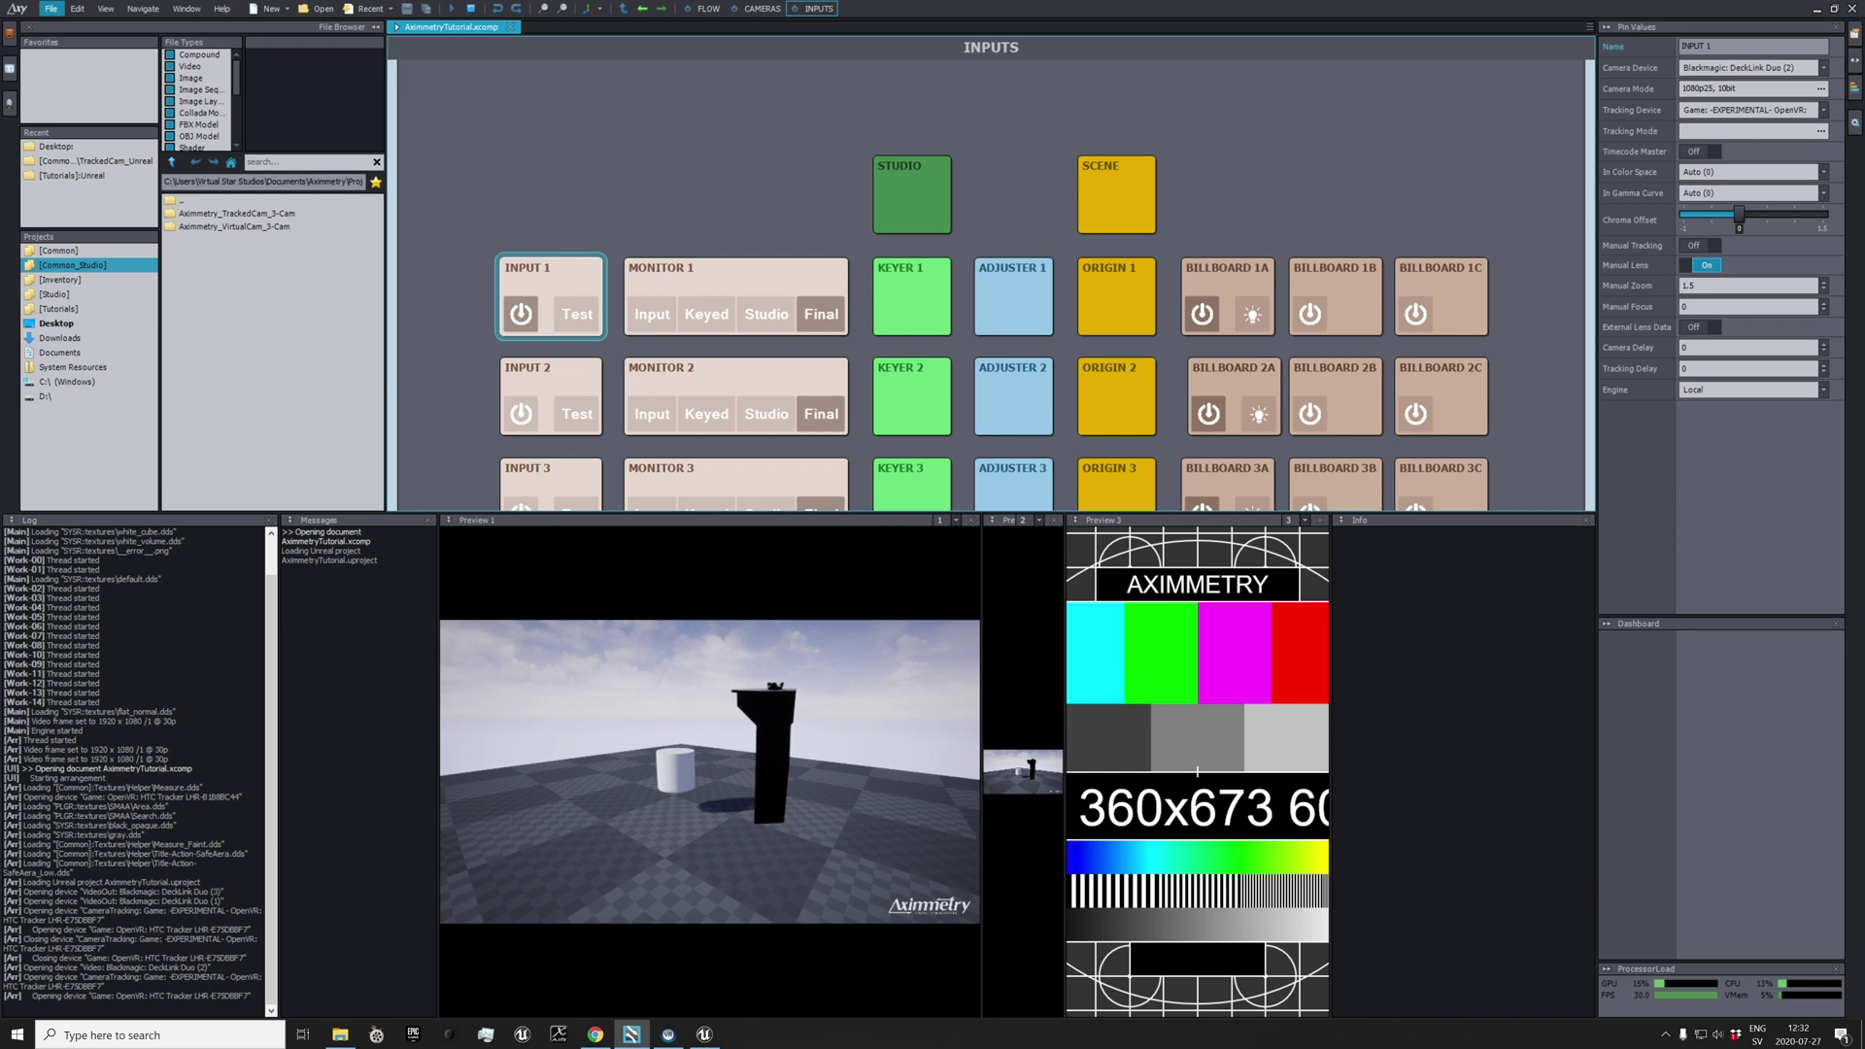
{"action": "left_click", "coordinate": [1693, 286]}
{"action": "type", "text": "0"}
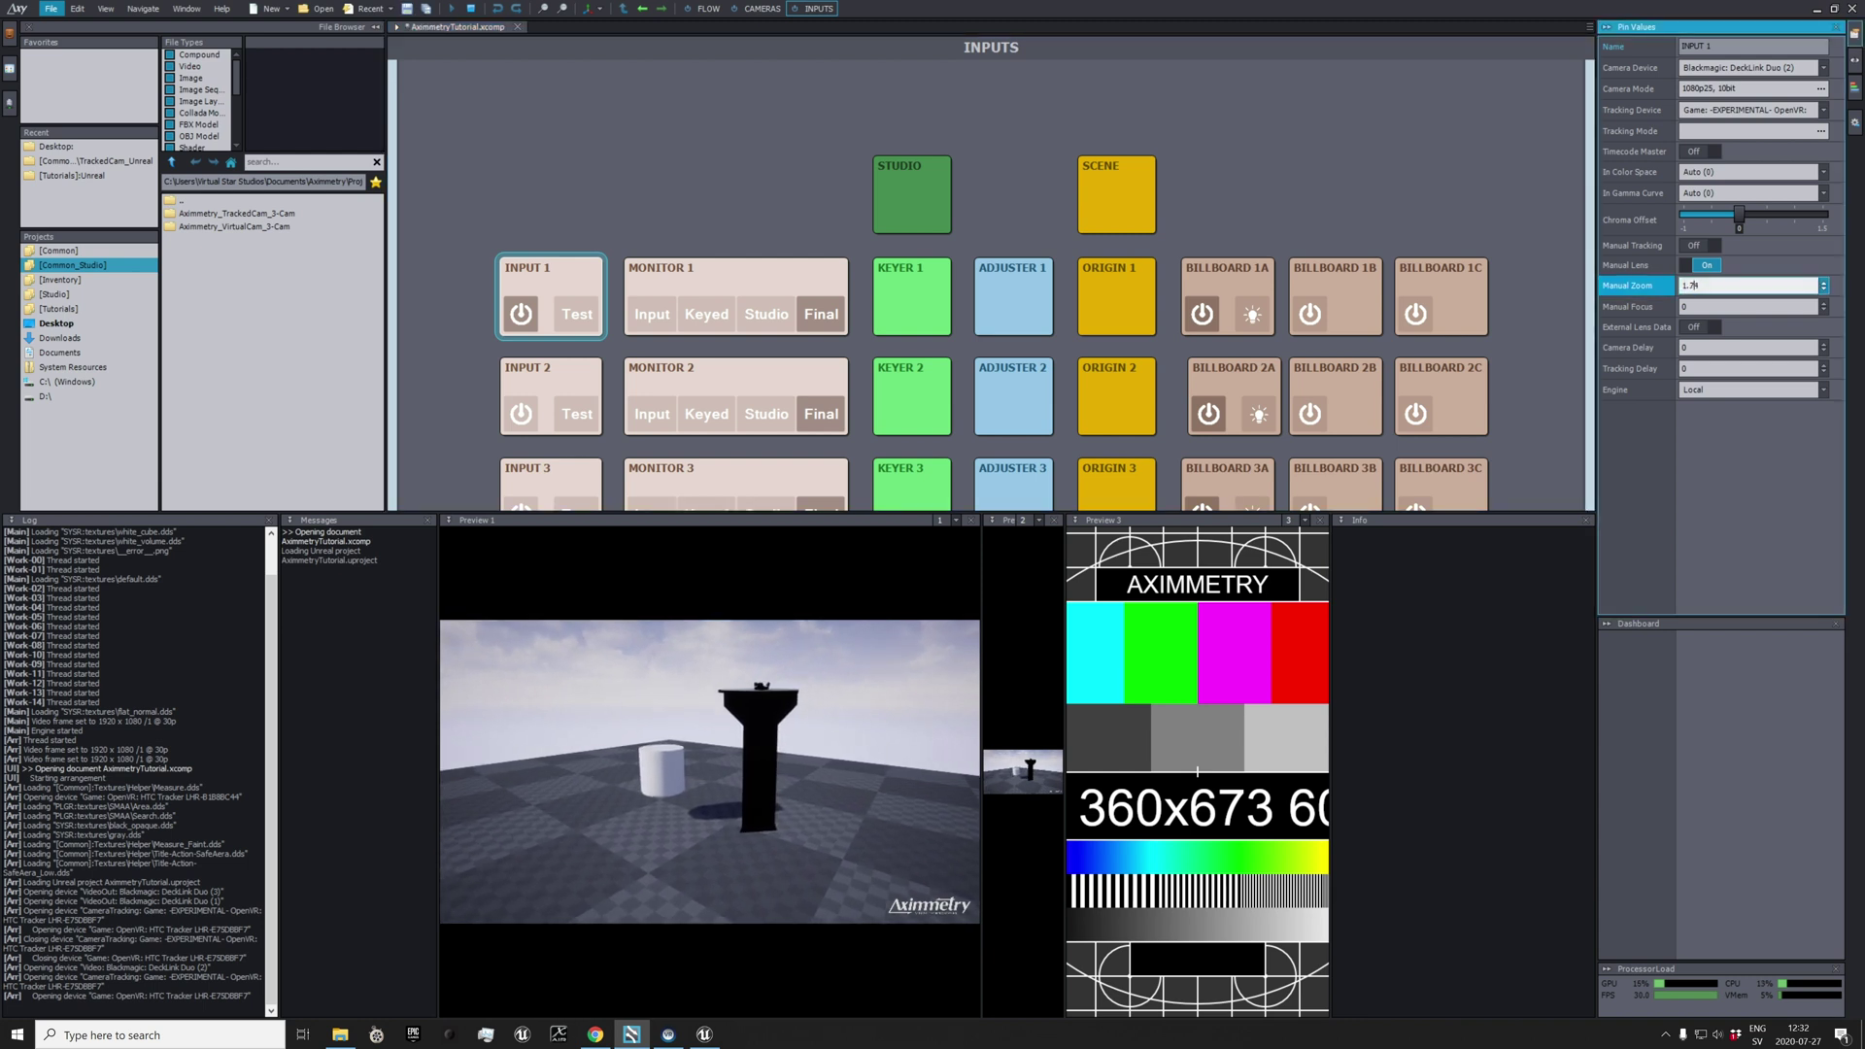
{"action": "scroll", "coordinate": [1692, 286], "scroll_direction": "up", "scroll_amount": 2}
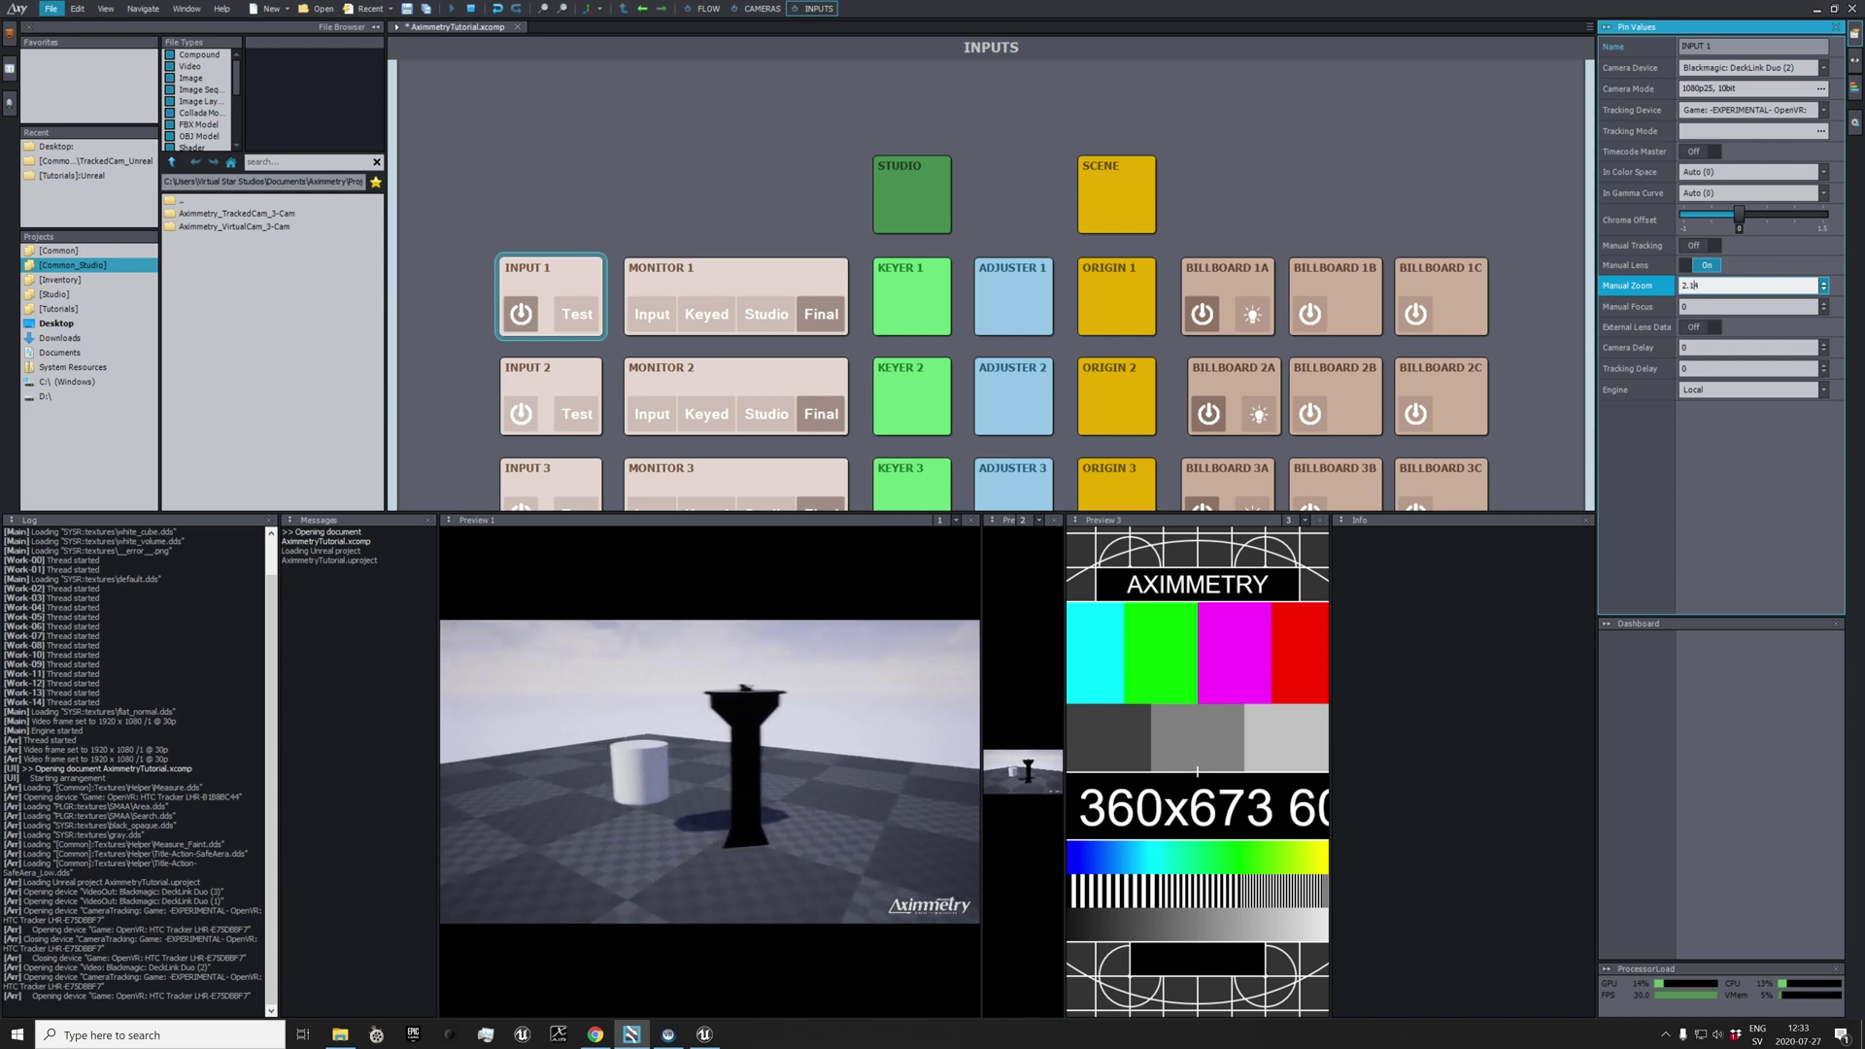
{"action": "type", "text": "4"}
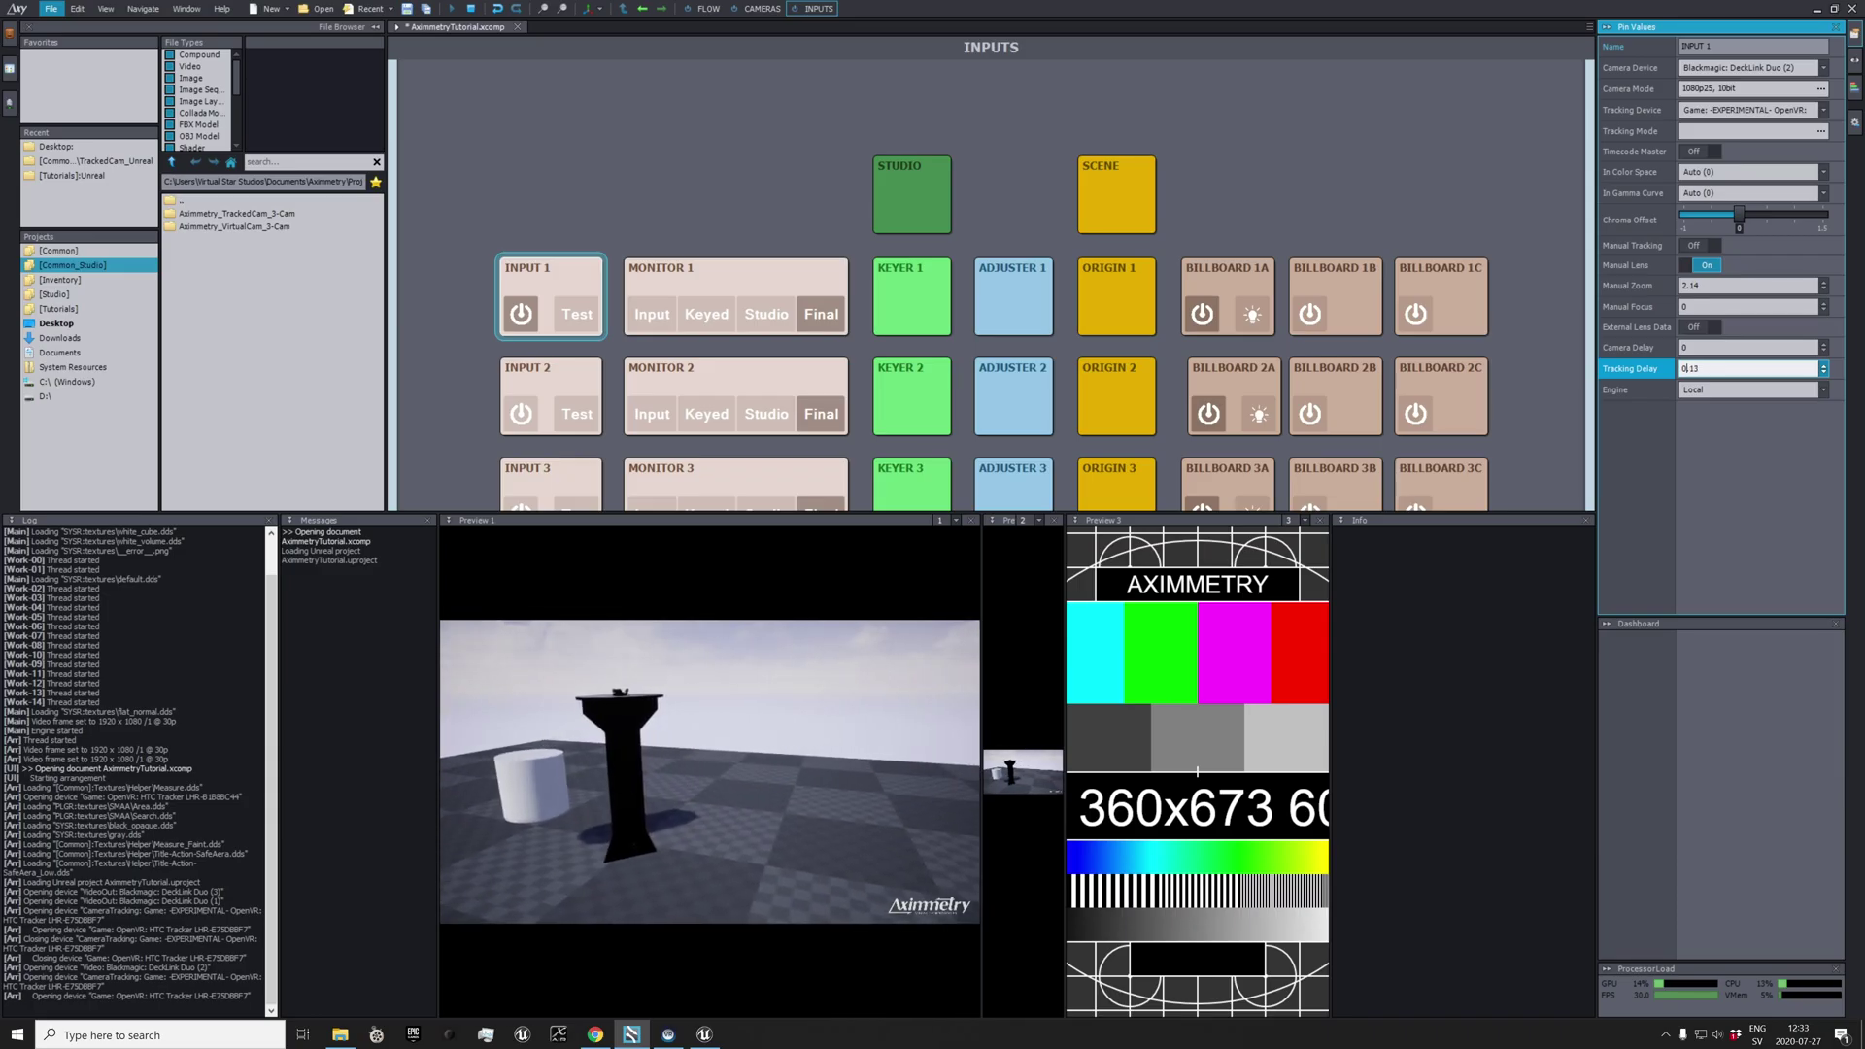
Increase INPUT 1's Tracking Delay in small increments to 0.35.
{"action": "scroll", "coordinate": [1686, 368], "scroll_direction": "up", "scroll_amount": 2}
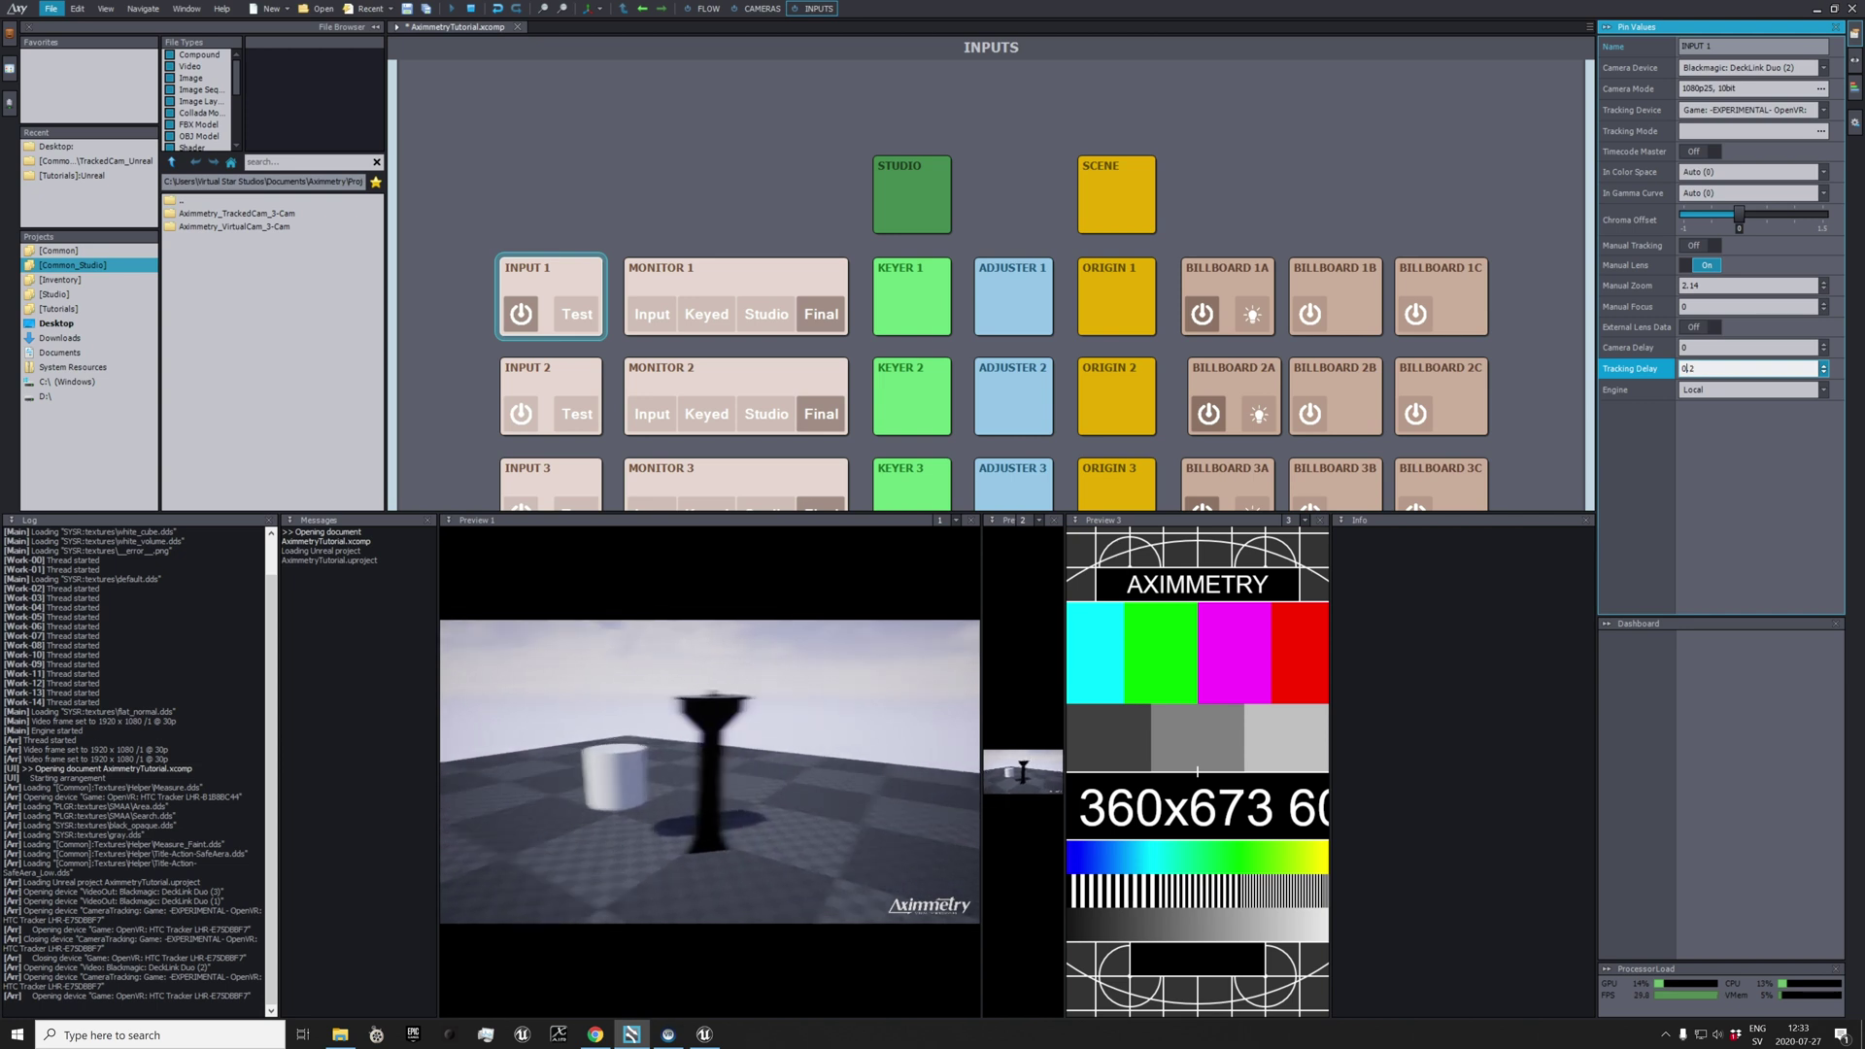
{"action": "key", "text": "Up"}
{"action": "key", "text": "Up"}
{"action": "key", "text": "Up"}
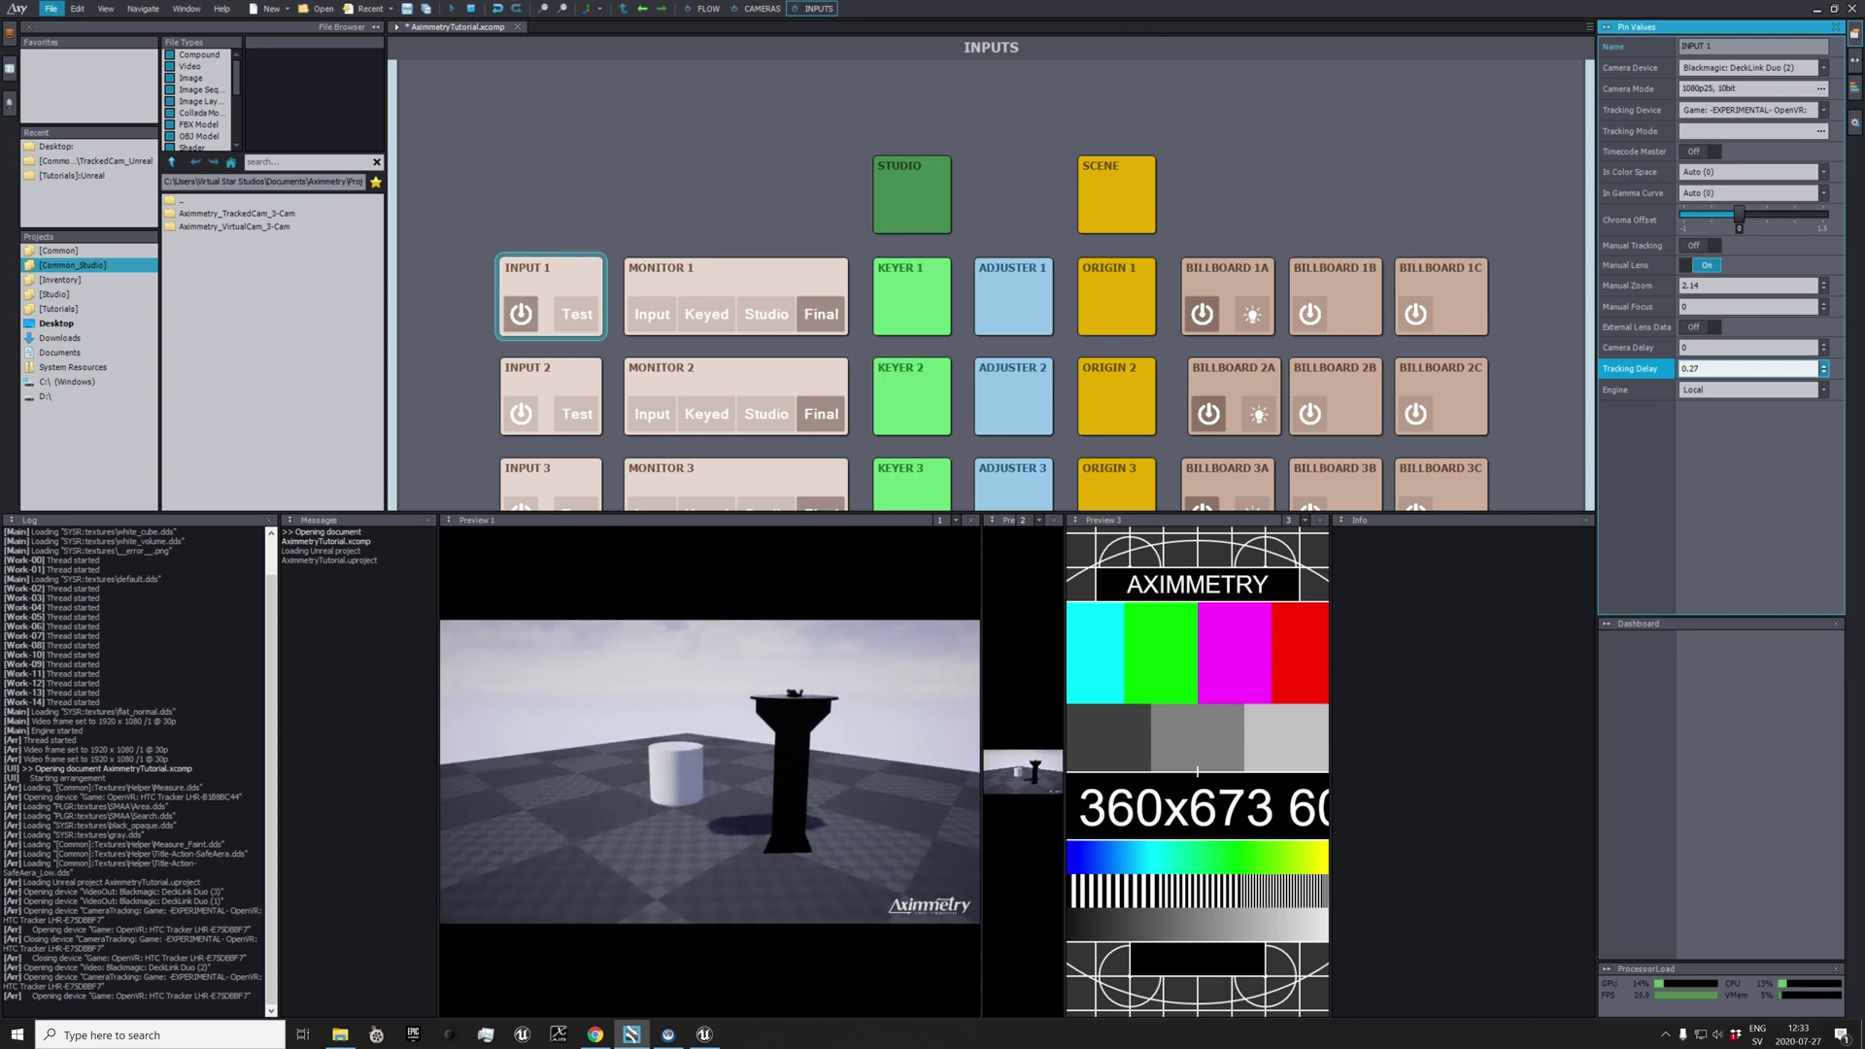
{"action": "key", "text": "Up"}
{"action": "key", "text": "Up"}
{"action": "key", "text": "Up"}
{"action": "key", "text": "Up"}
{"action": "key", "text": "Up"}
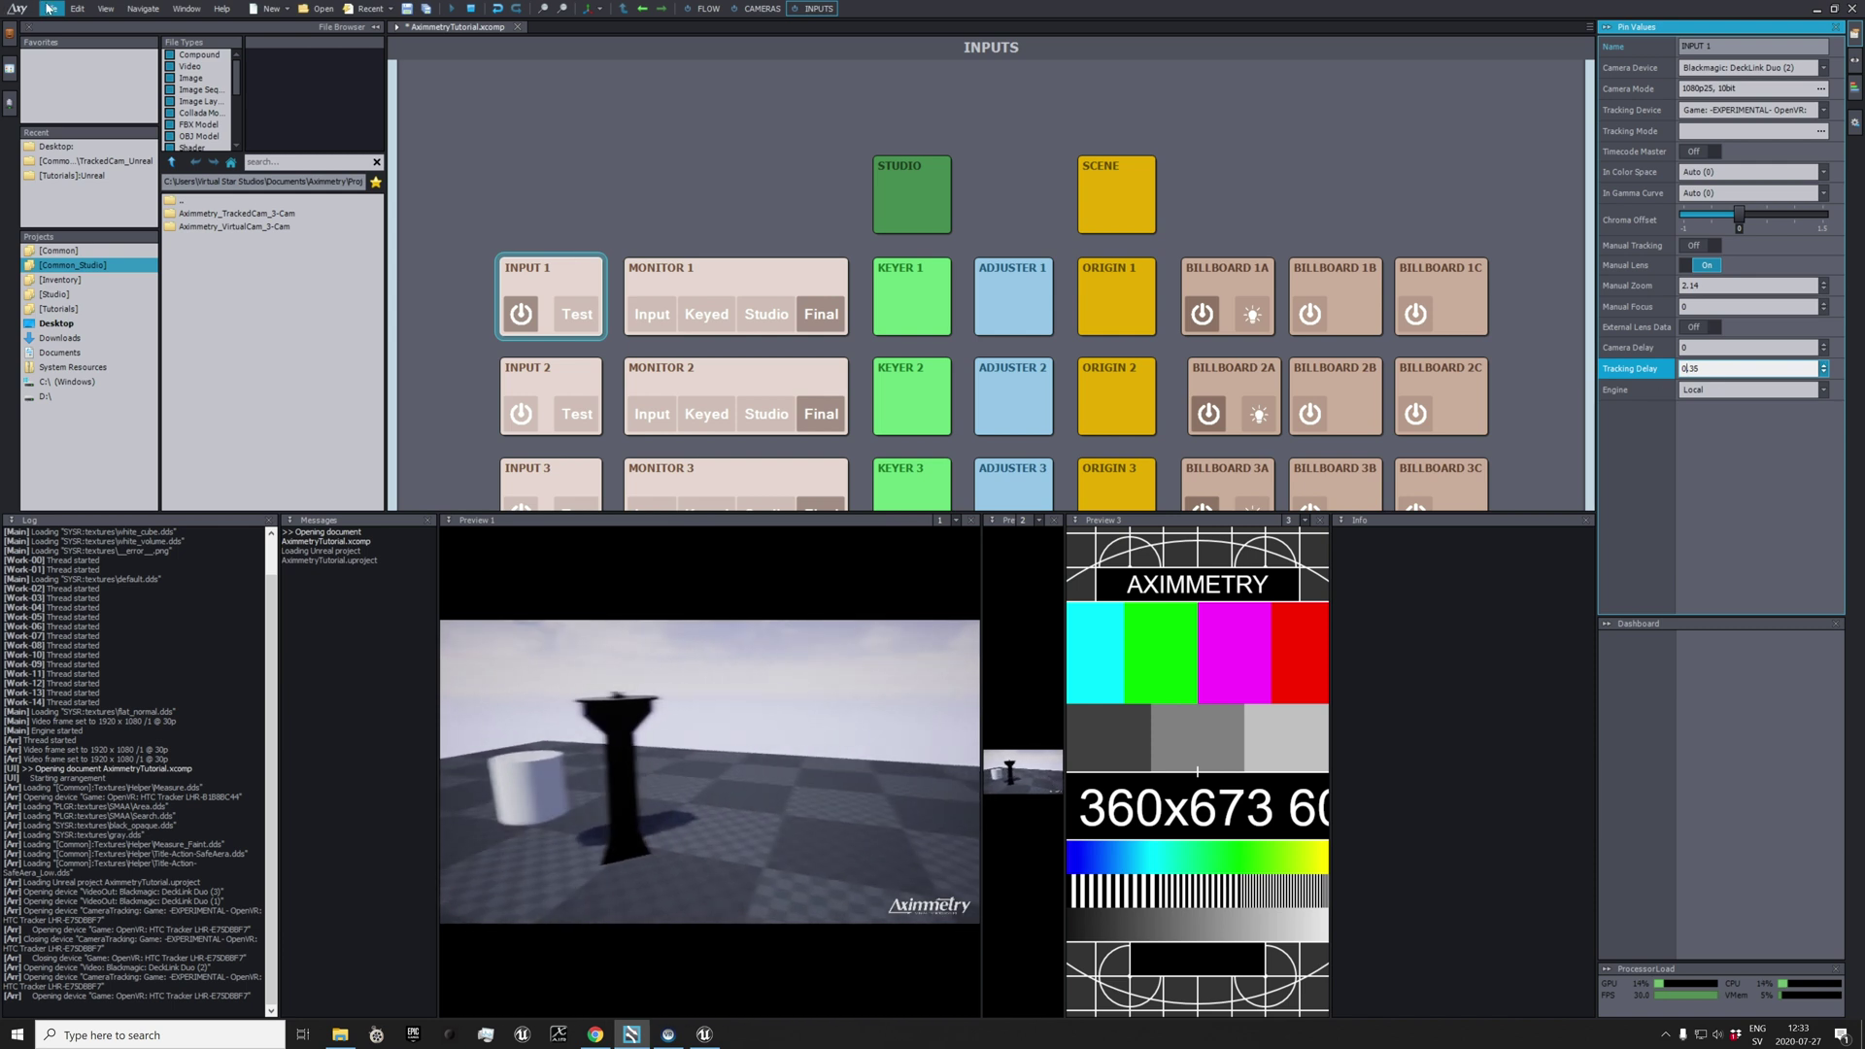
Set the rendering frame rate to 25p in the preferences and apply the change.
{"action": "left_click", "coordinate": [76, 9]}
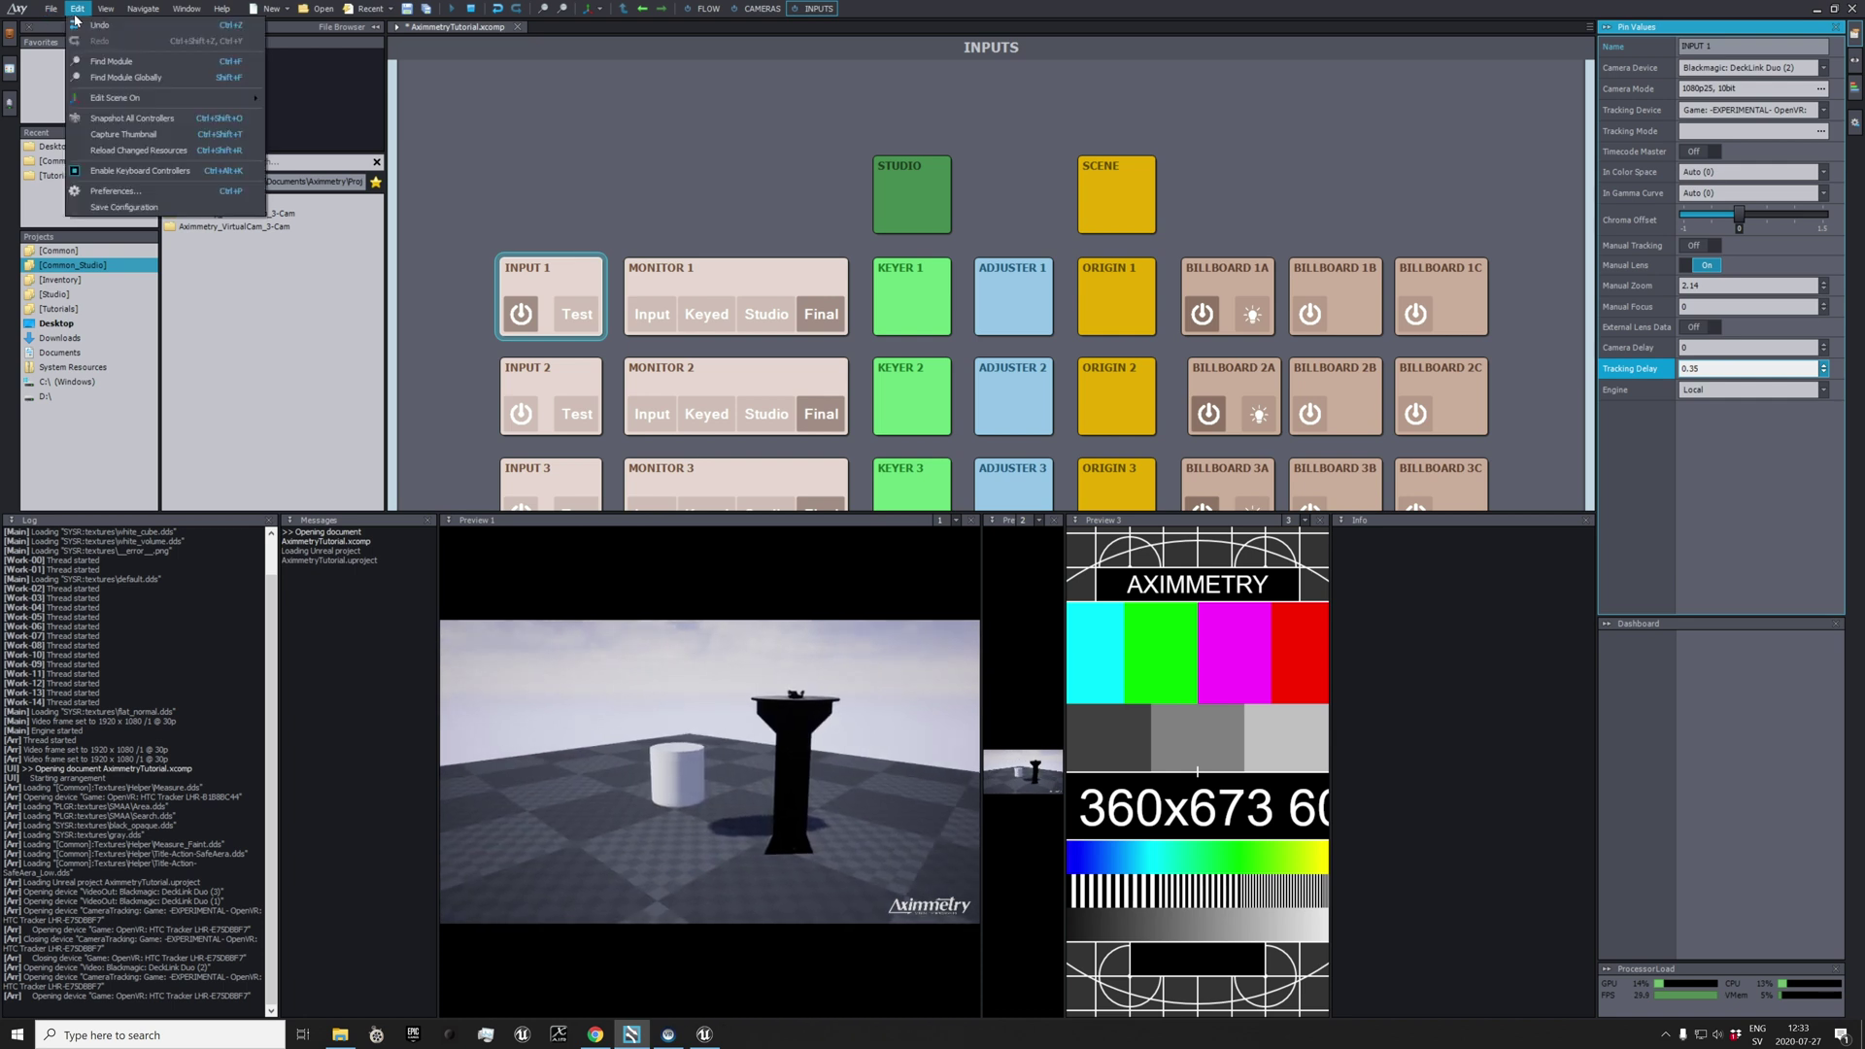
{"action": "left_click", "coordinate": [115, 190]}
{"action": "left_click", "coordinate": [762, 361]}
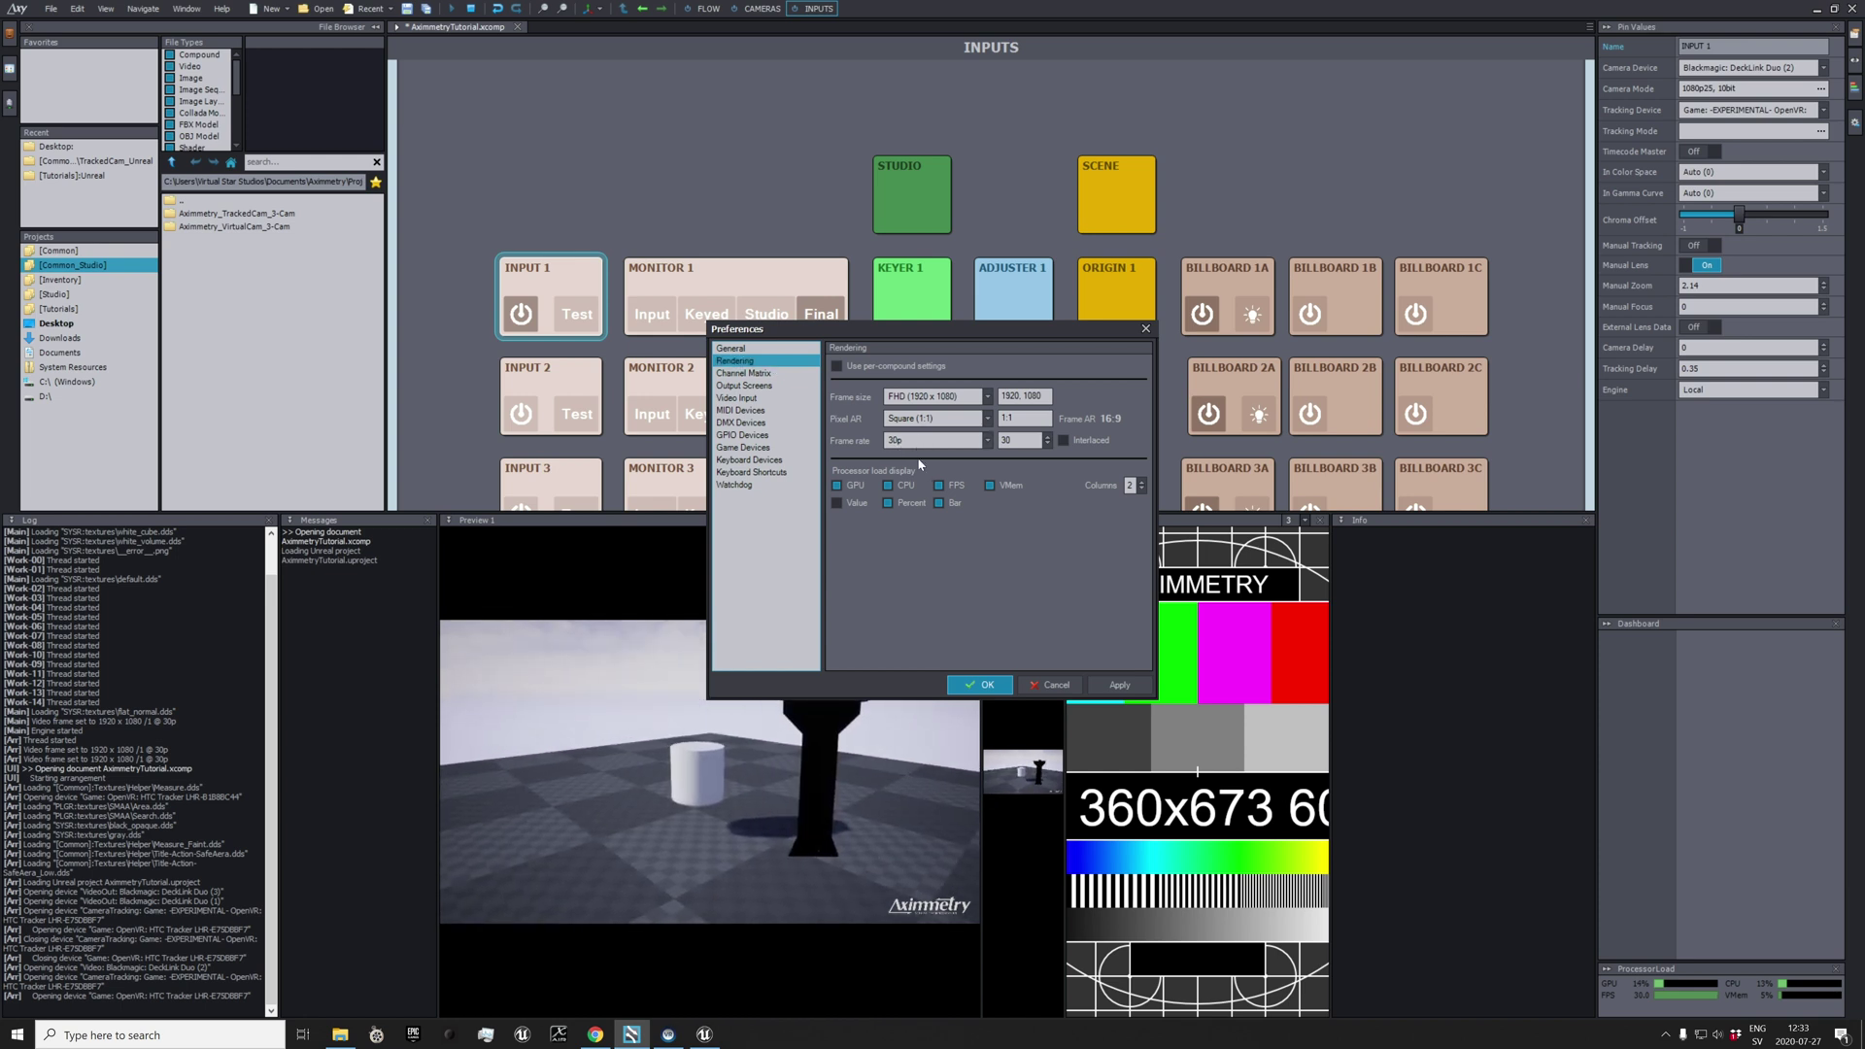
{"action": "left_click", "coordinate": [981, 441]}
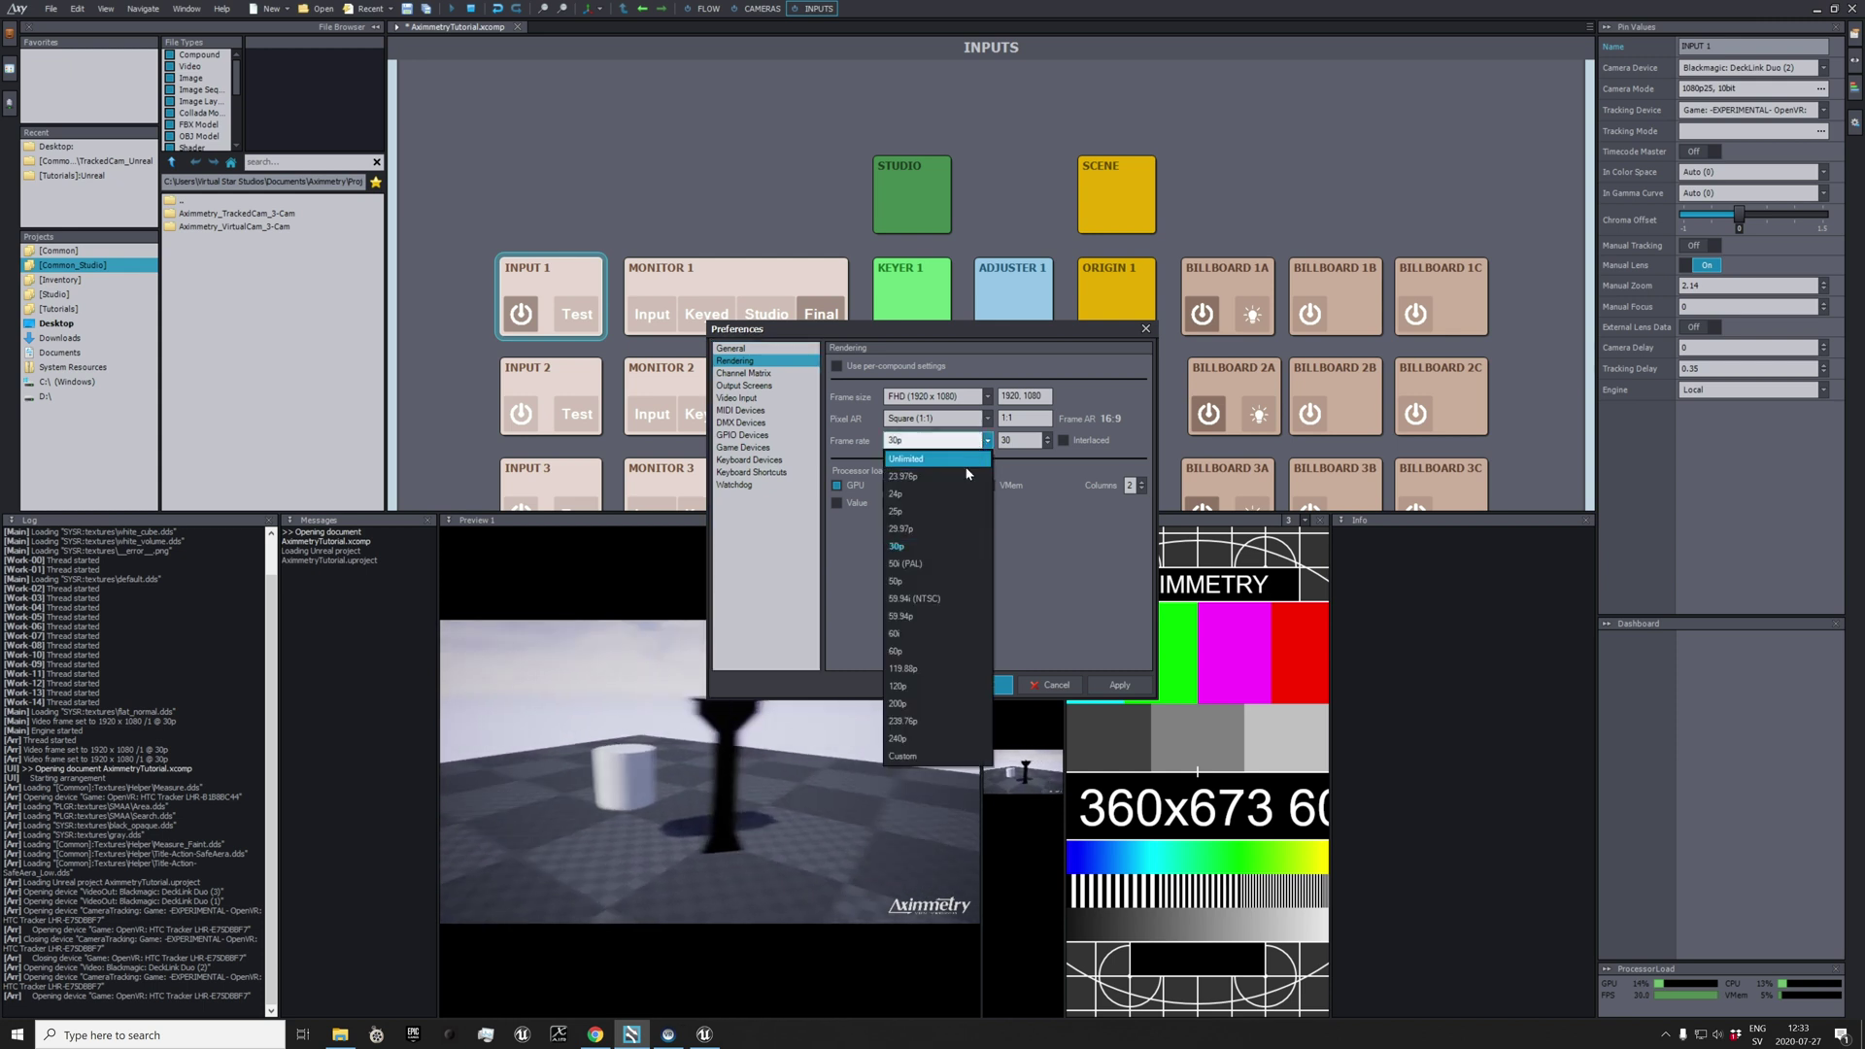
{"action": "left_click", "coordinate": [950, 515]}
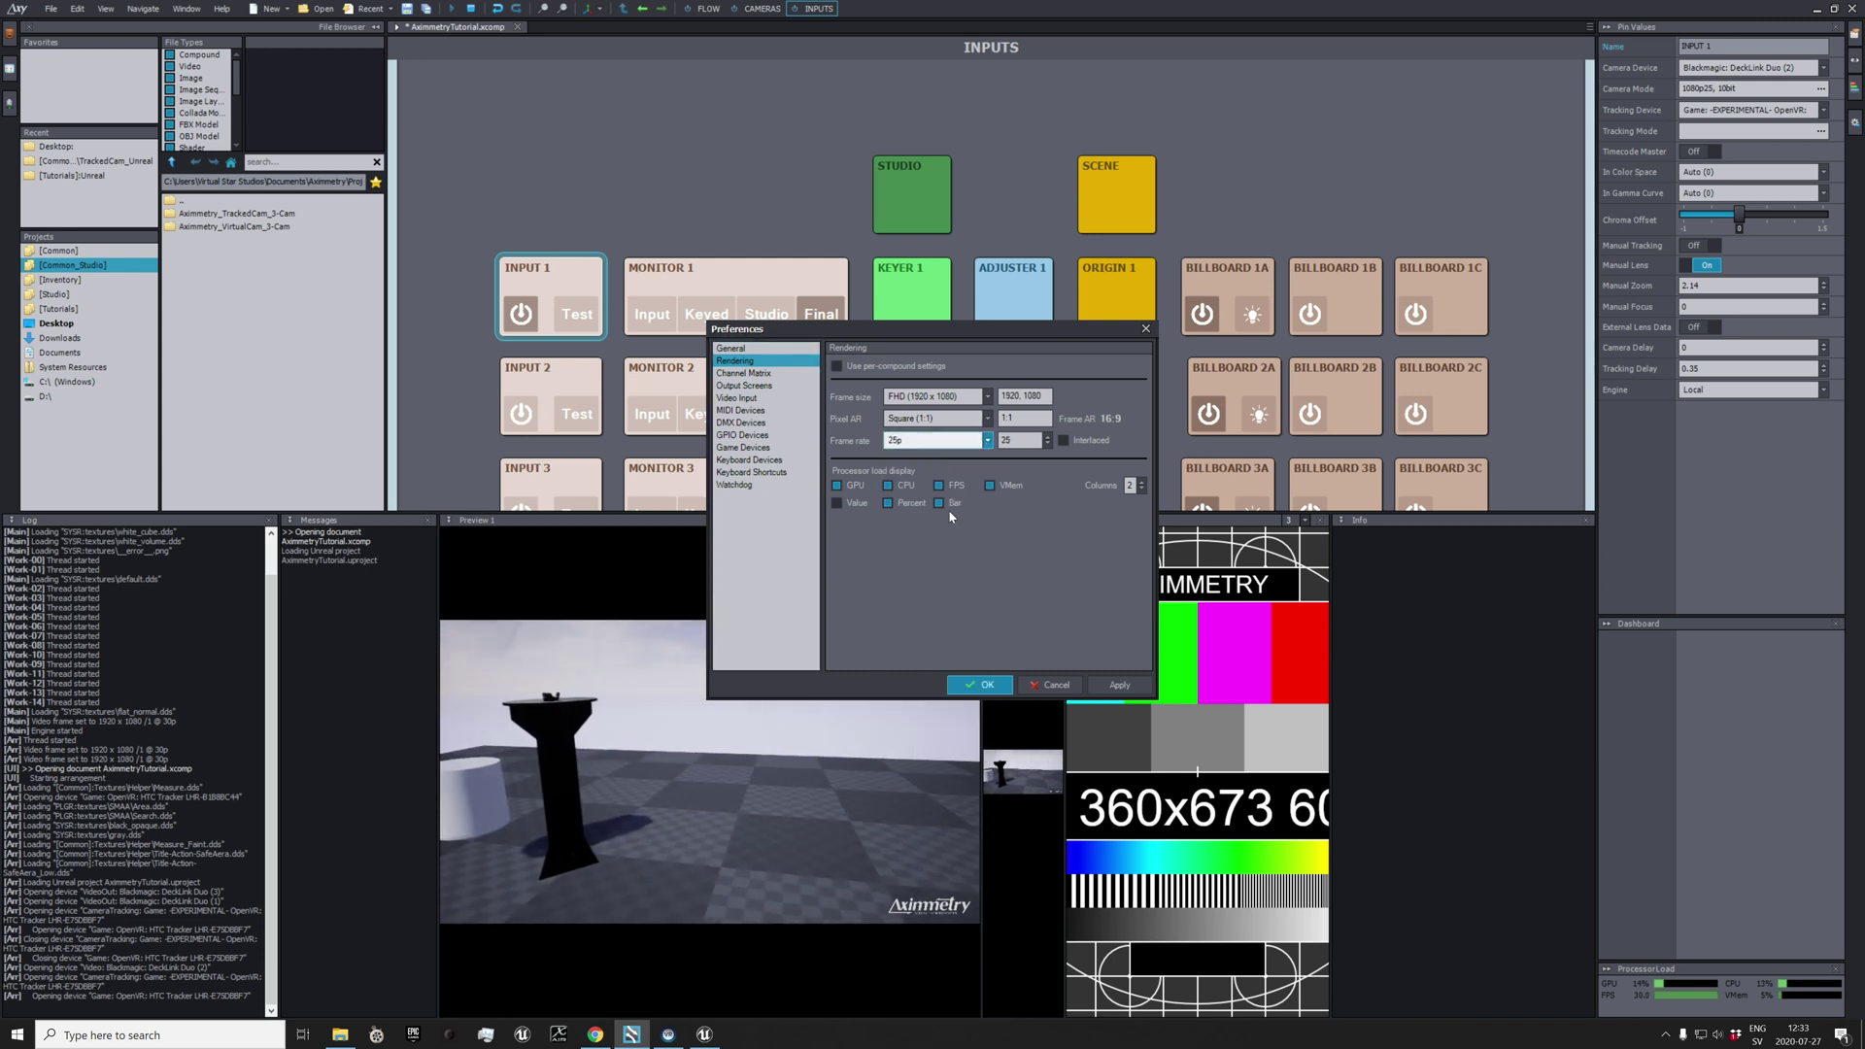
{"action": "left_click", "coordinate": [978, 685]}
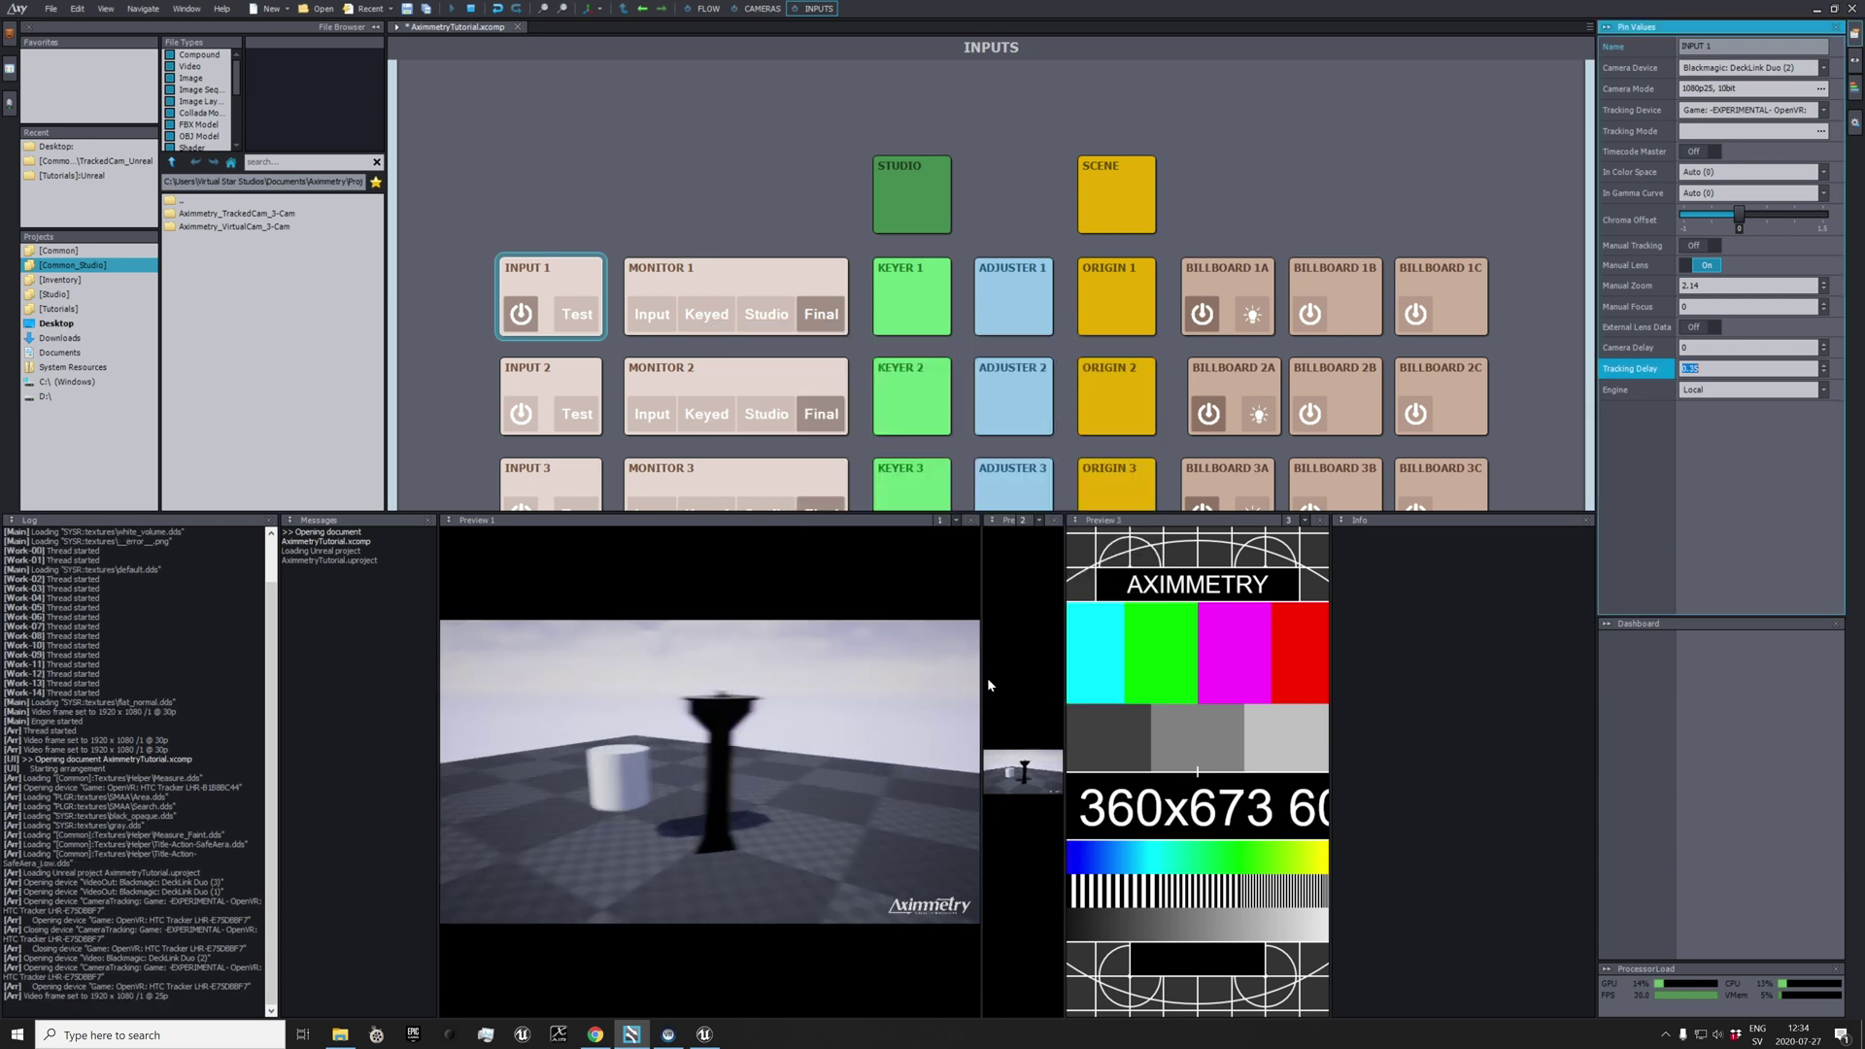
Drop INPUT 1's Tracking Delay to 0 to compare the camera motion, and raise it again to 0.35.
{"action": "left_click", "coordinate": [1730, 368]}
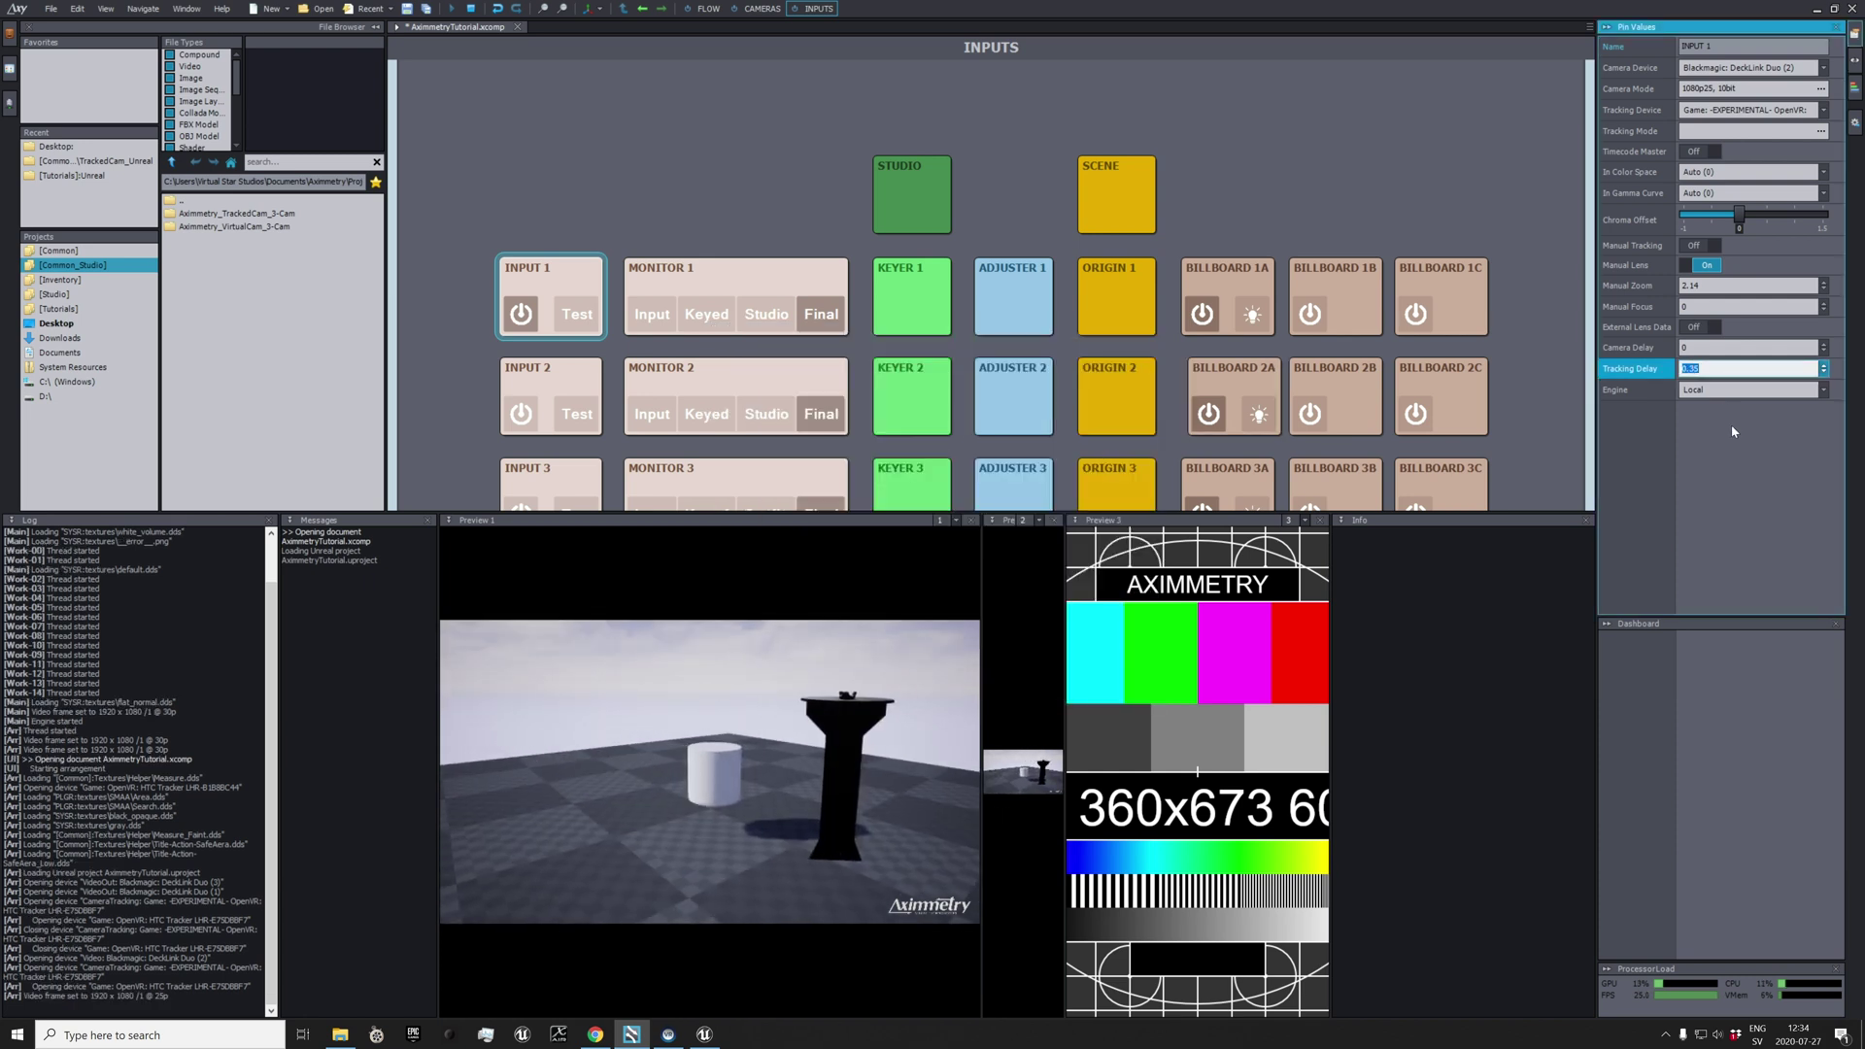
{"action": "left_click", "coordinate": [1731, 423]}
{"action": "left_click", "coordinate": [1690, 368]}
{"action": "type", "text": "-0.02"}
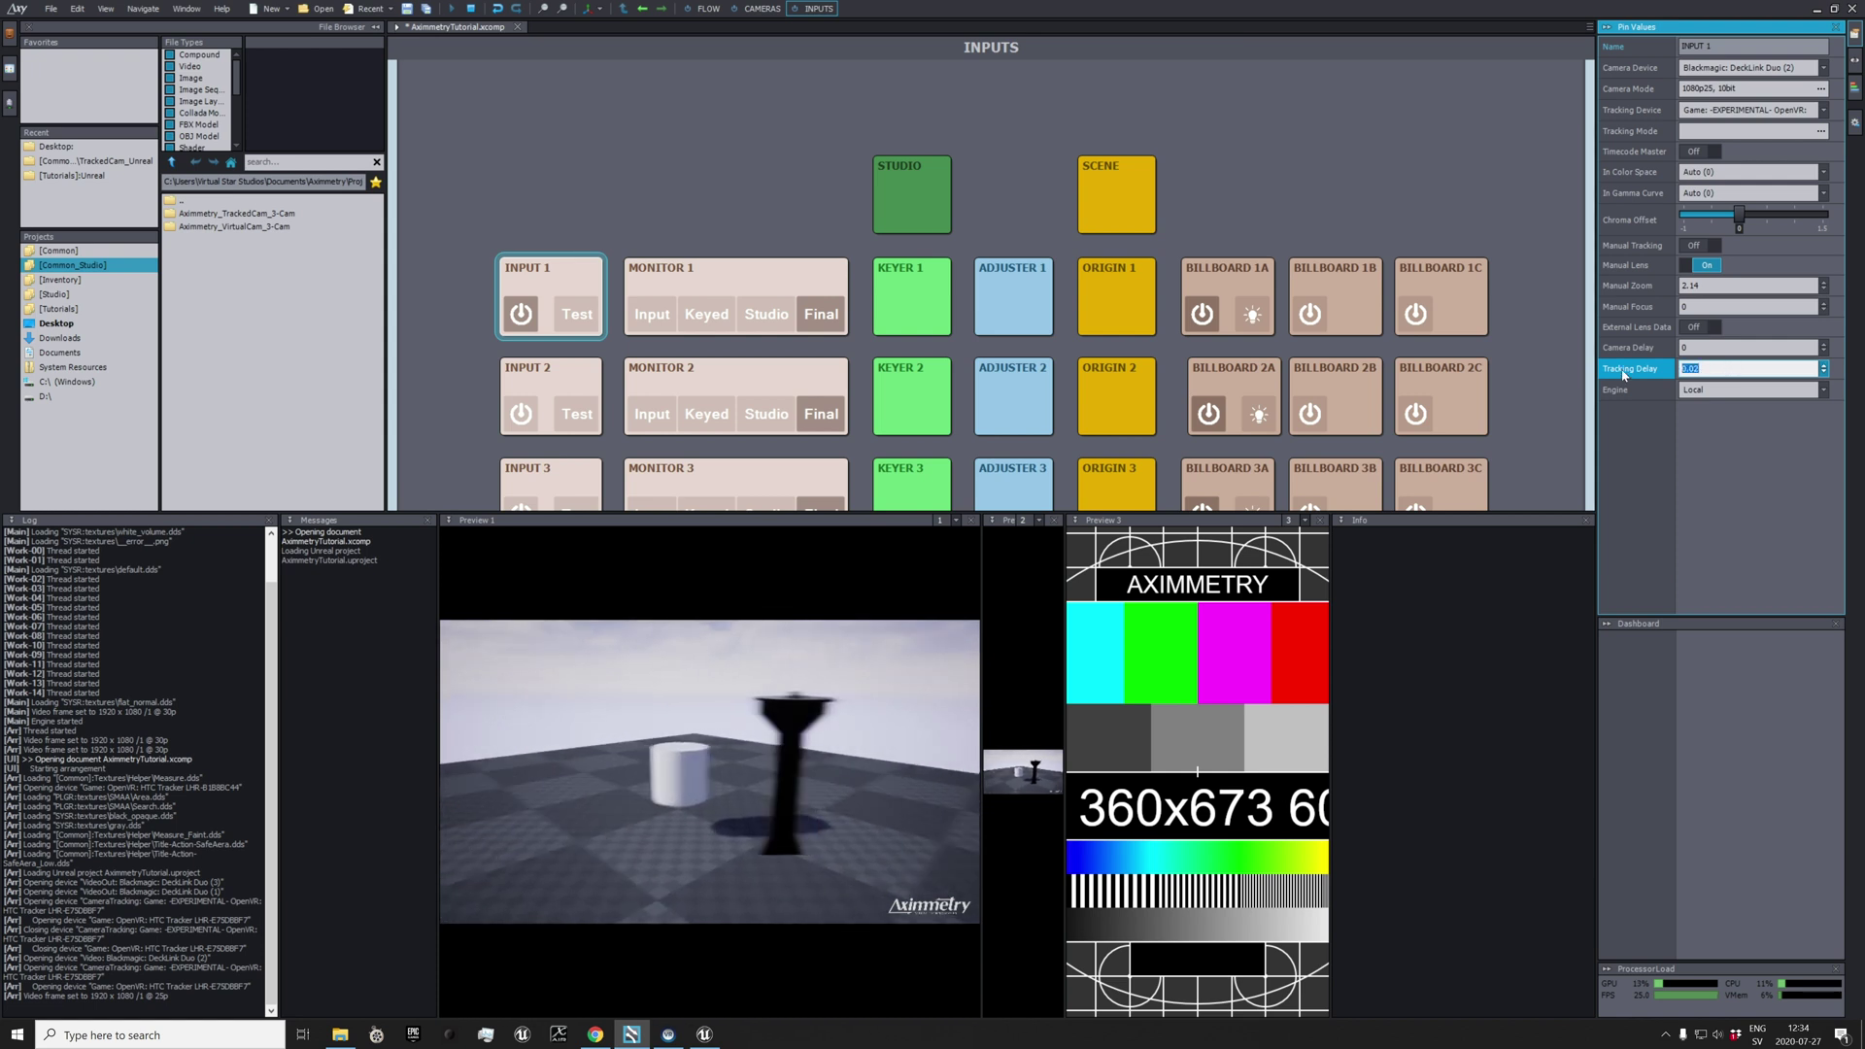
{"action": "key", "text": "Return"}
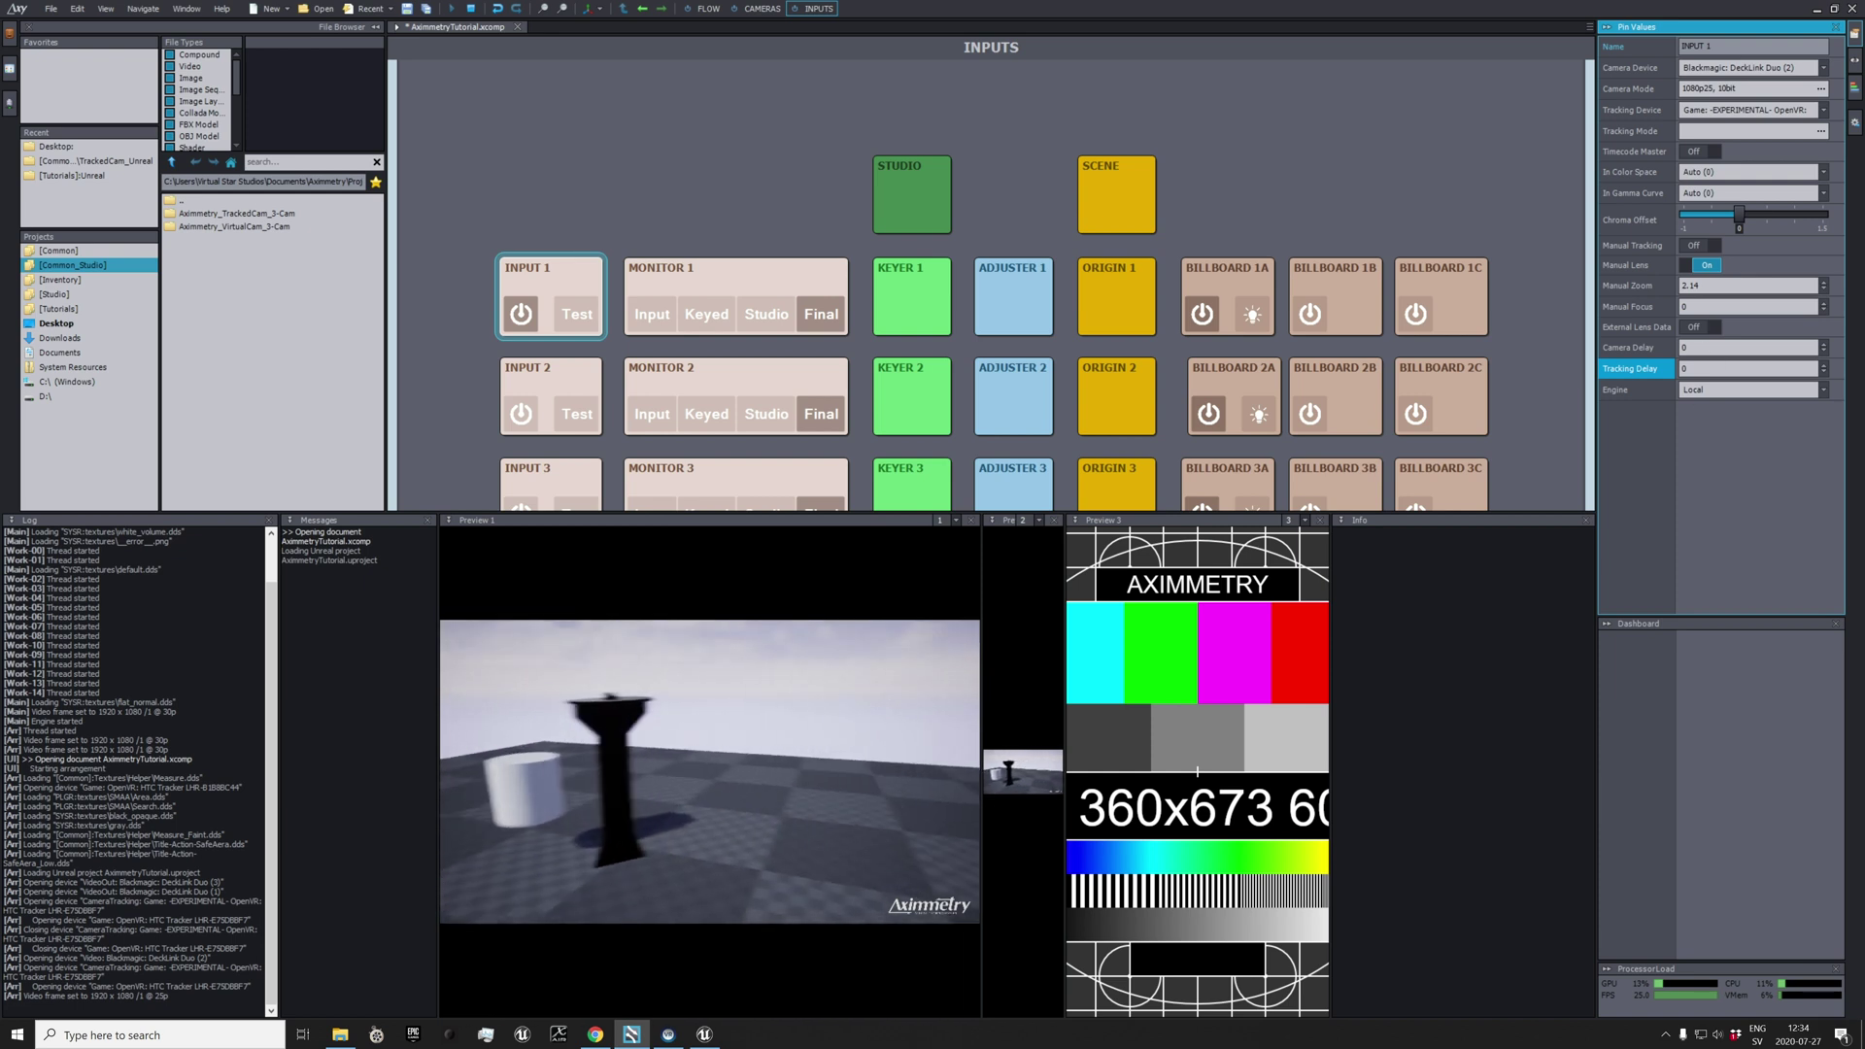
{"action": "left_click_drag", "start_coordinate": [1823, 368], "coordinate": [1823, 340]}
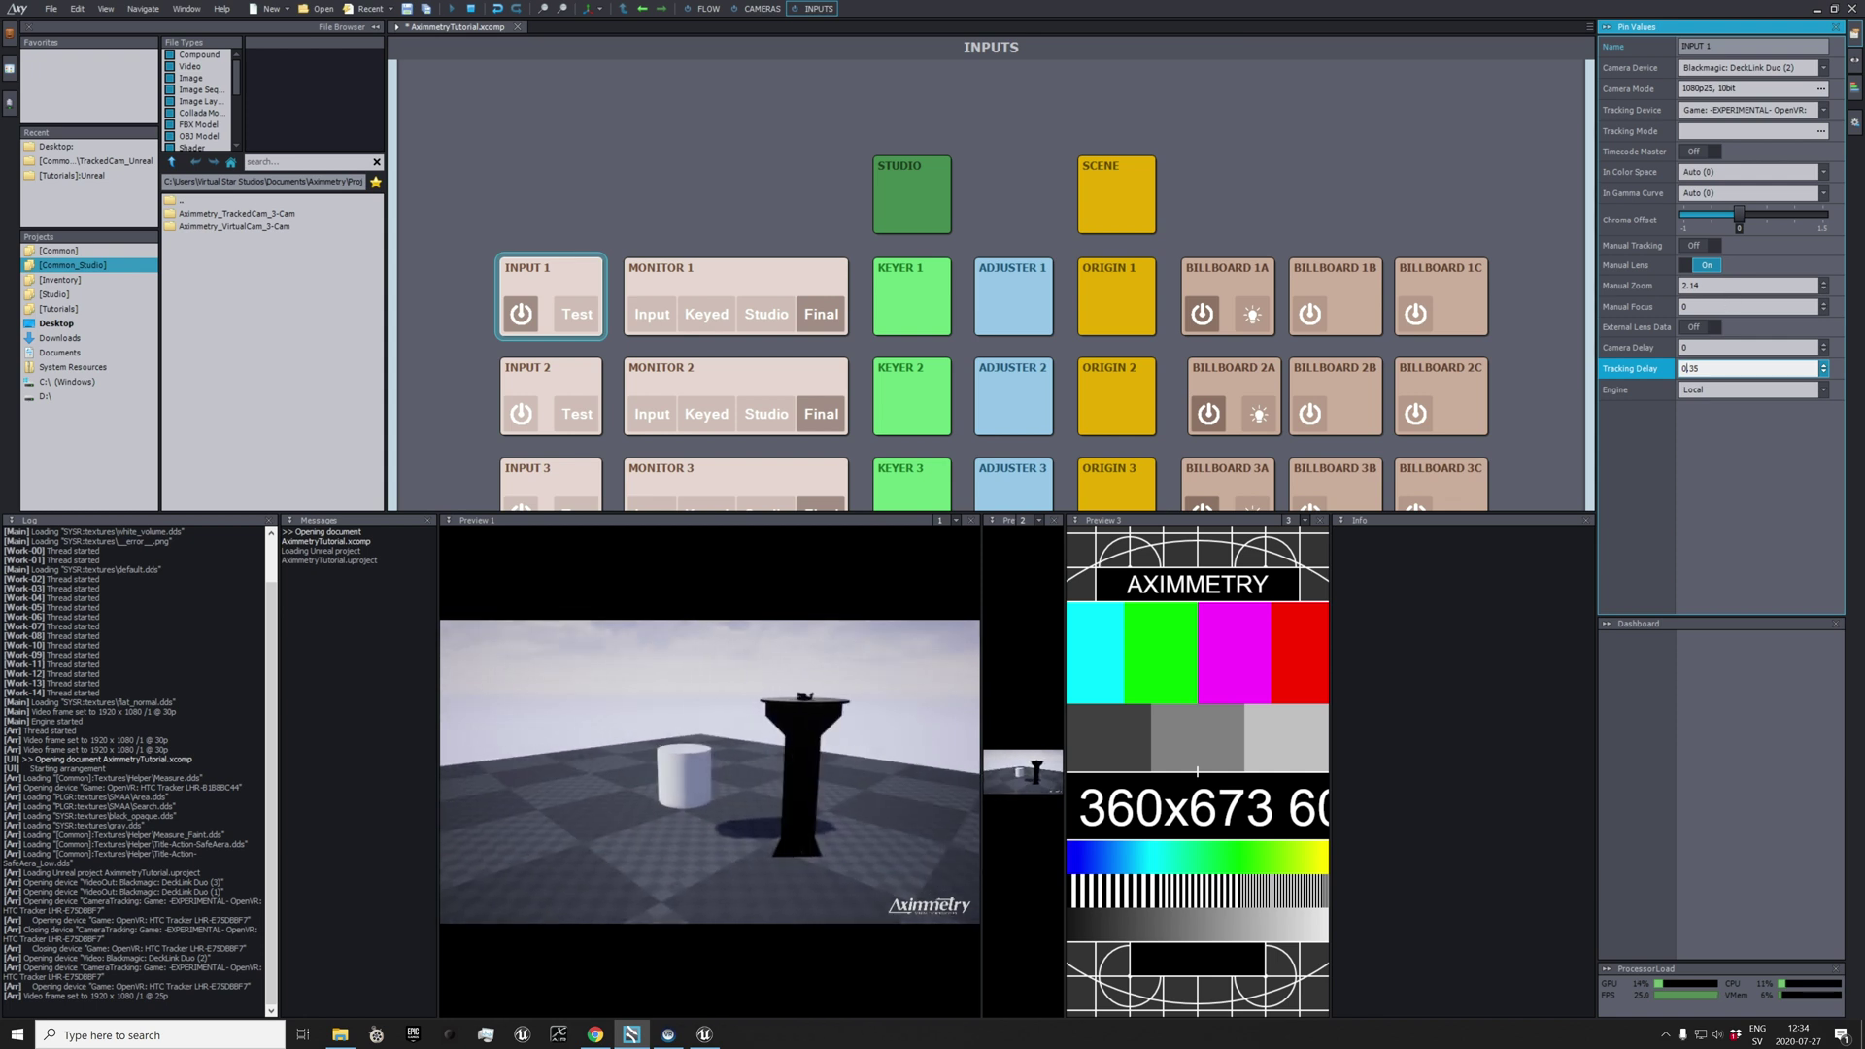
Raise INPUT 1's Manual Zoom gradually to 2.56 so the virtual camera matches the real lens.
{"action": "left_click", "coordinate": [1700, 285]}
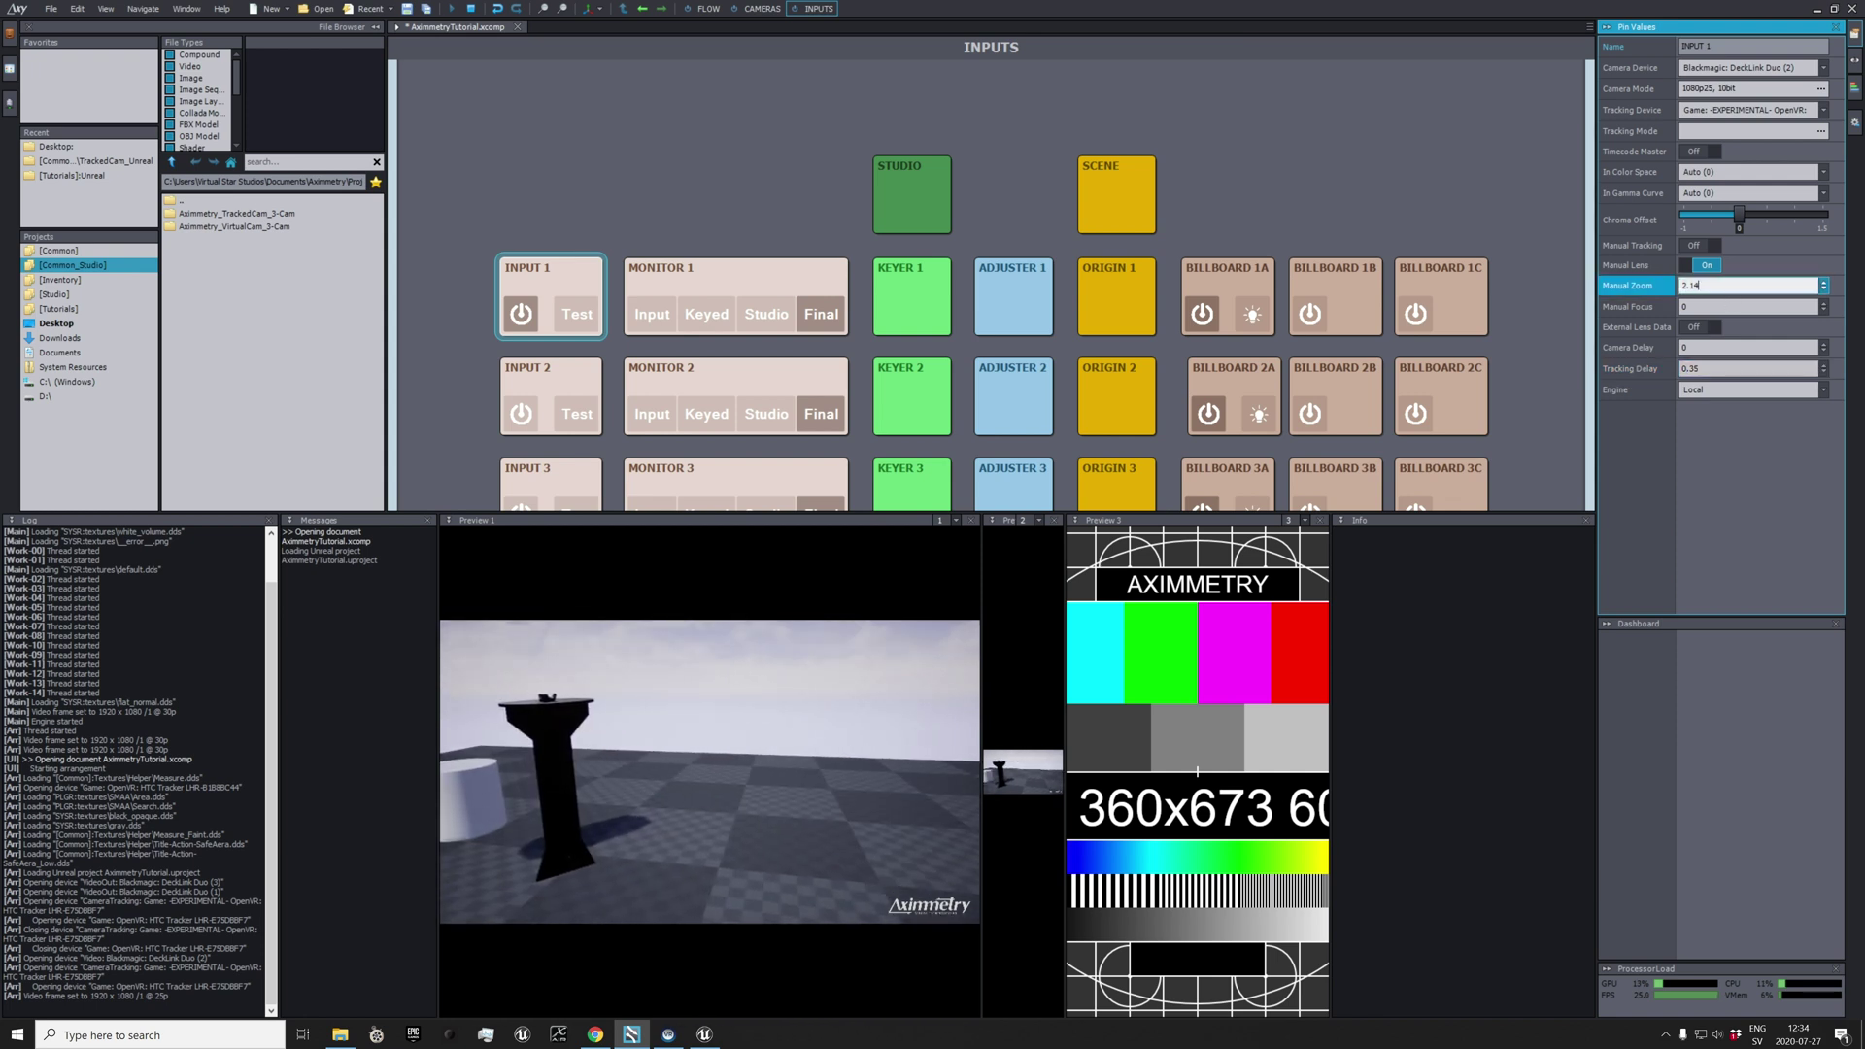
{"action": "scroll", "coordinate": [1700, 286], "scroll_direction": "up", "scroll_amount": 3}
{"action": "scroll", "coordinate": [1696, 286], "scroll_direction": "up", "scroll_amount": 6}
{"action": "scroll", "coordinate": [1691, 286], "scroll_direction": "up", "scroll_amount": 10}
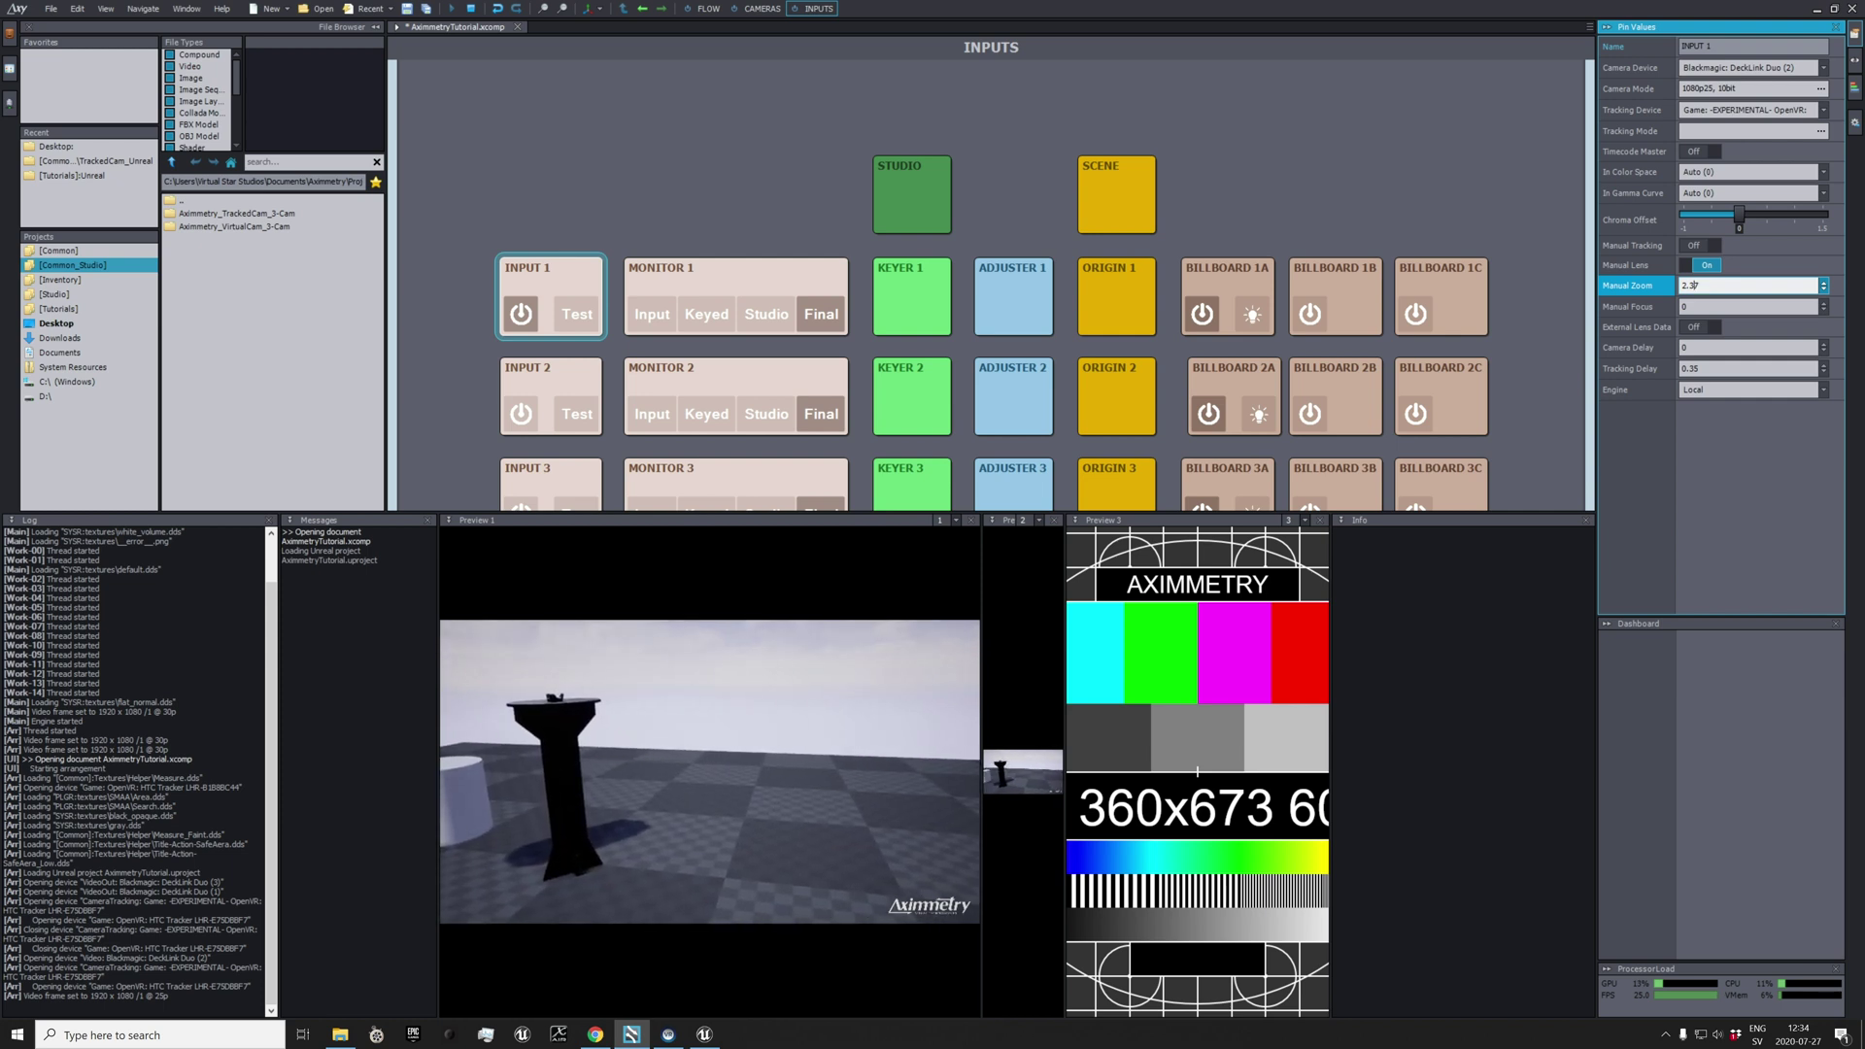
{"action": "scroll", "coordinate": [1691, 286], "scroll_direction": "up", "scroll_amount": 5}
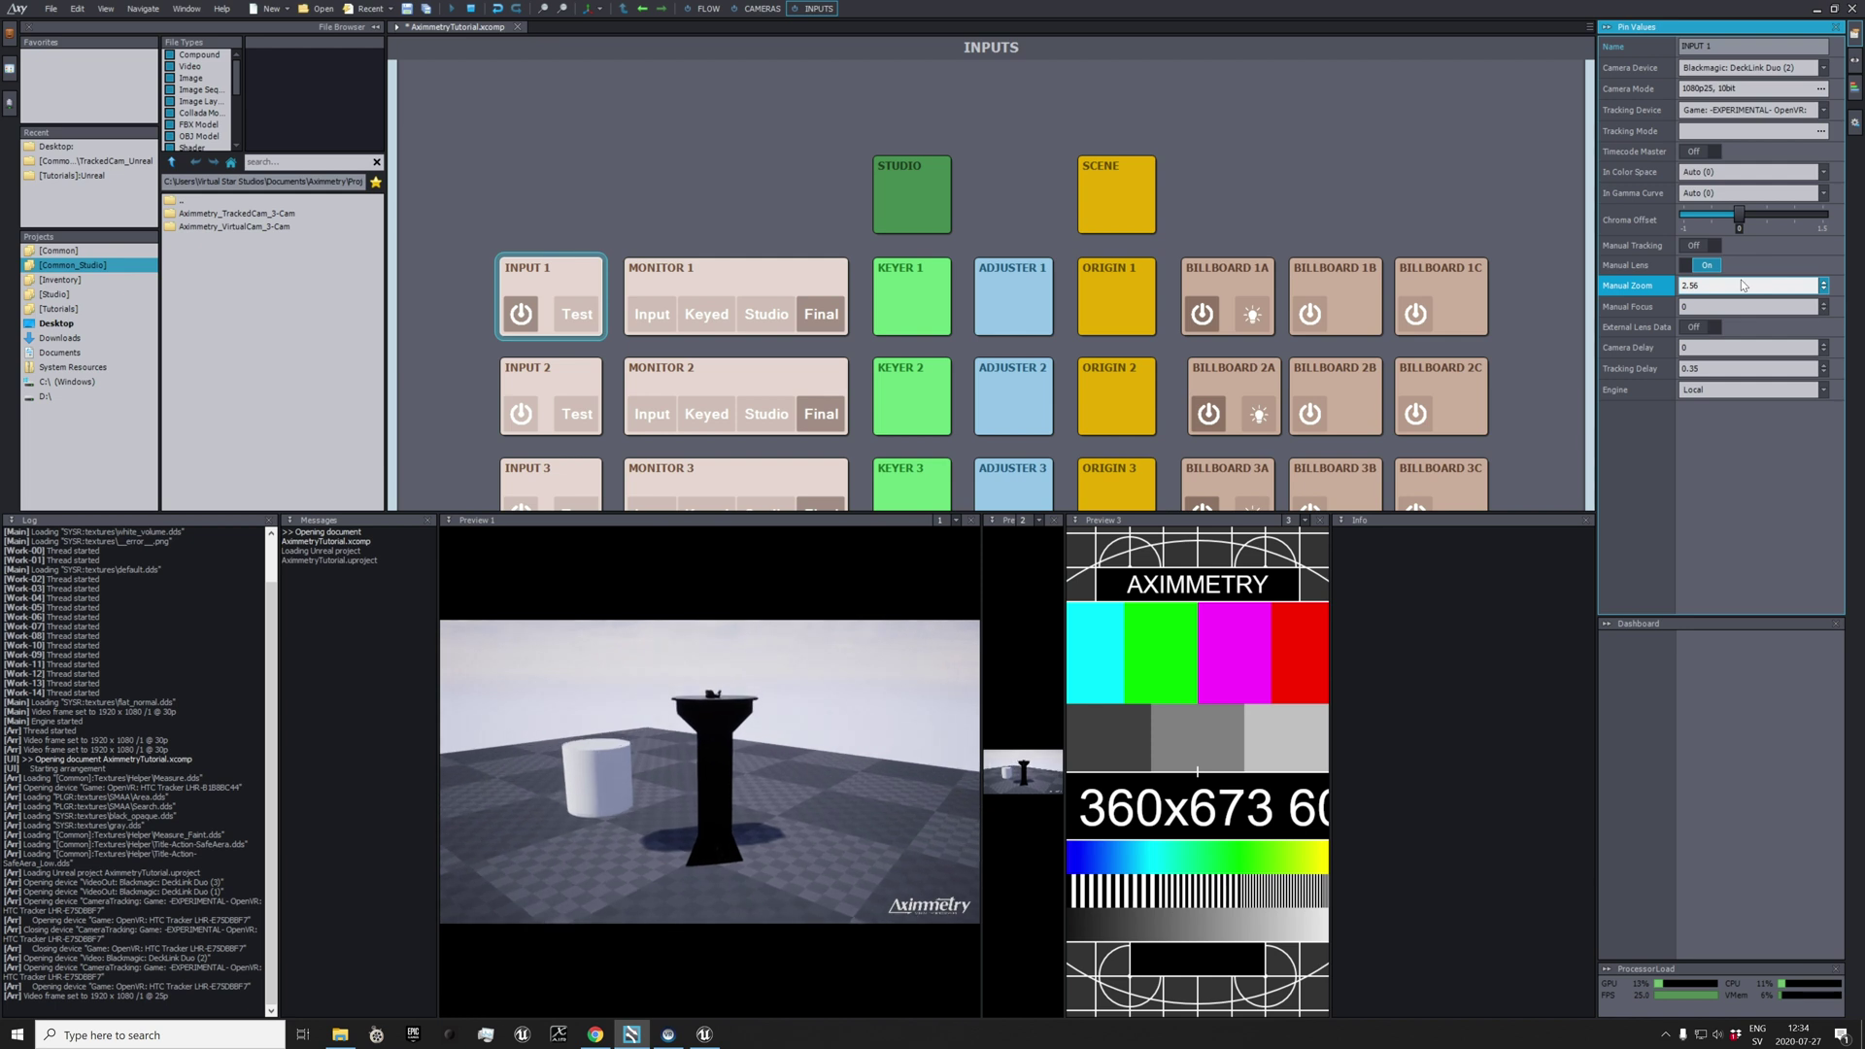
{"action": "scroll", "coordinate": [1694, 286], "scroll_direction": "down", "scroll_amount": 1}
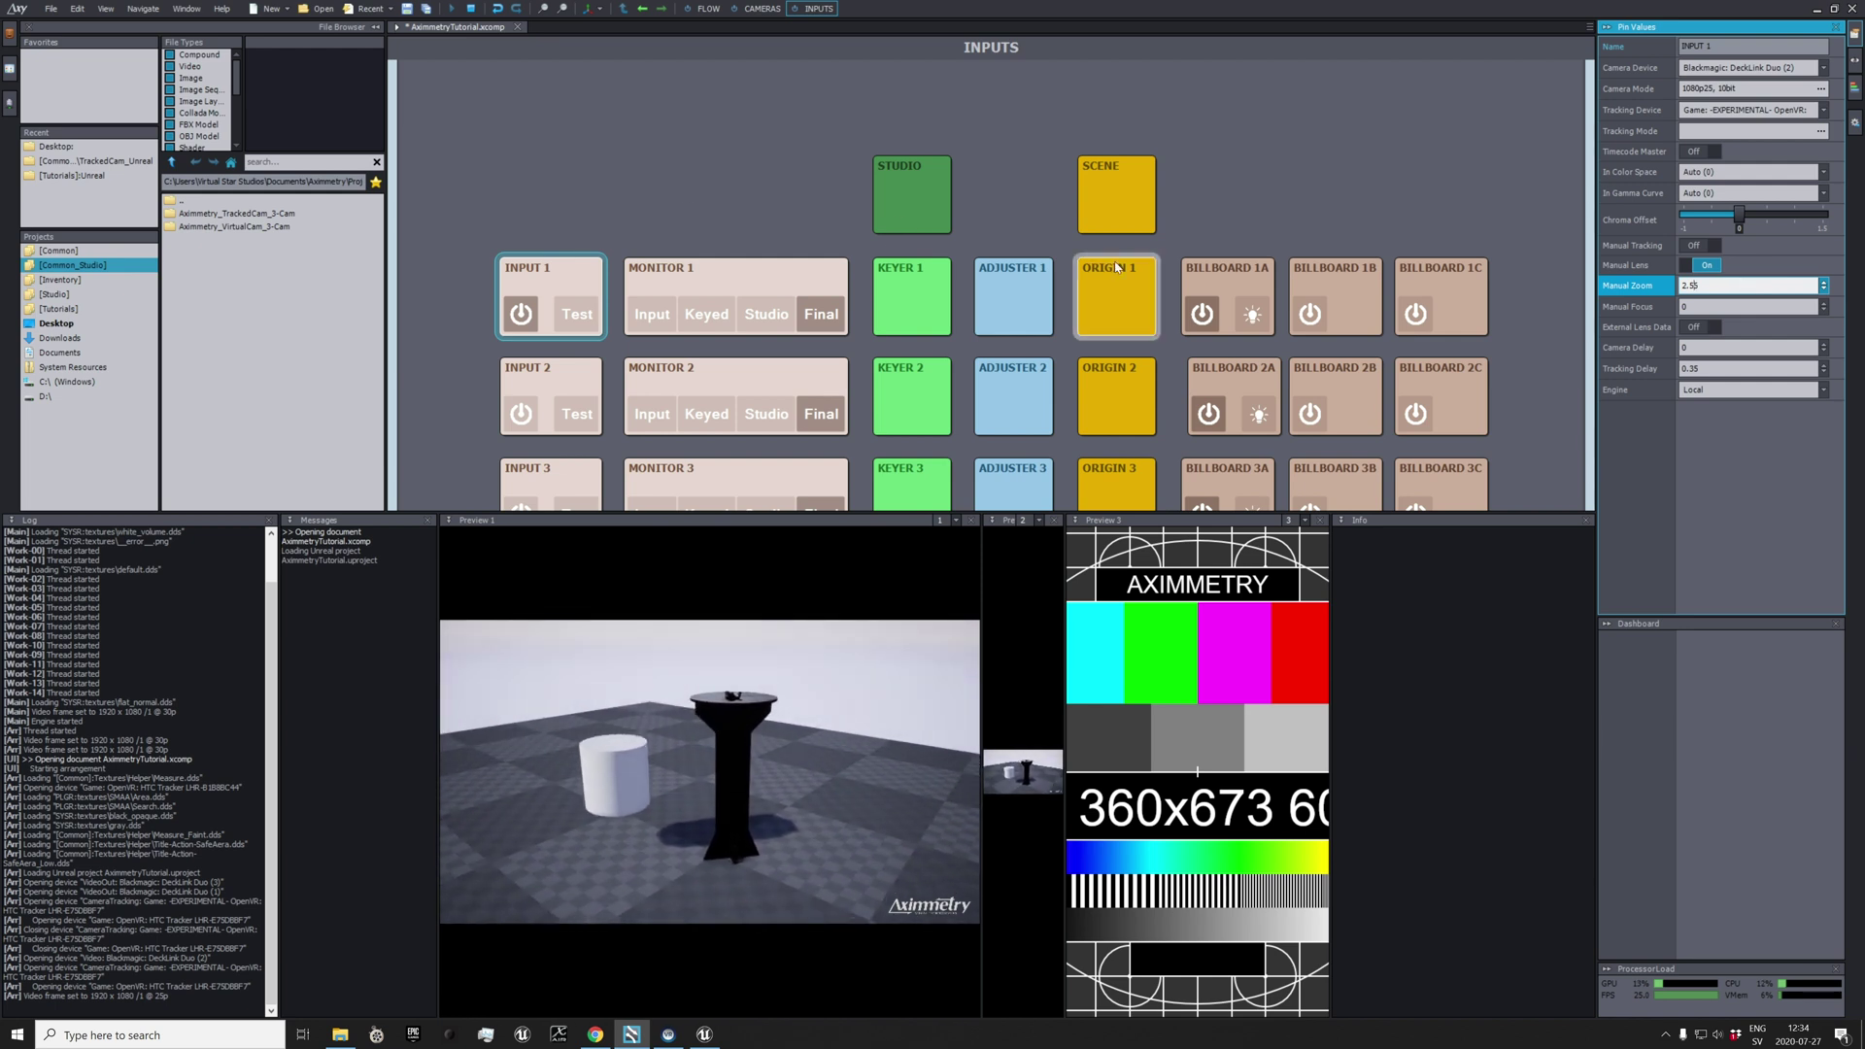
Turn off Look At Camera for BILLBOARD 1A and display its numbered meter grid with Meter Opacity at 0.7.
{"action": "left_click", "coordinate": [1253, 274]}
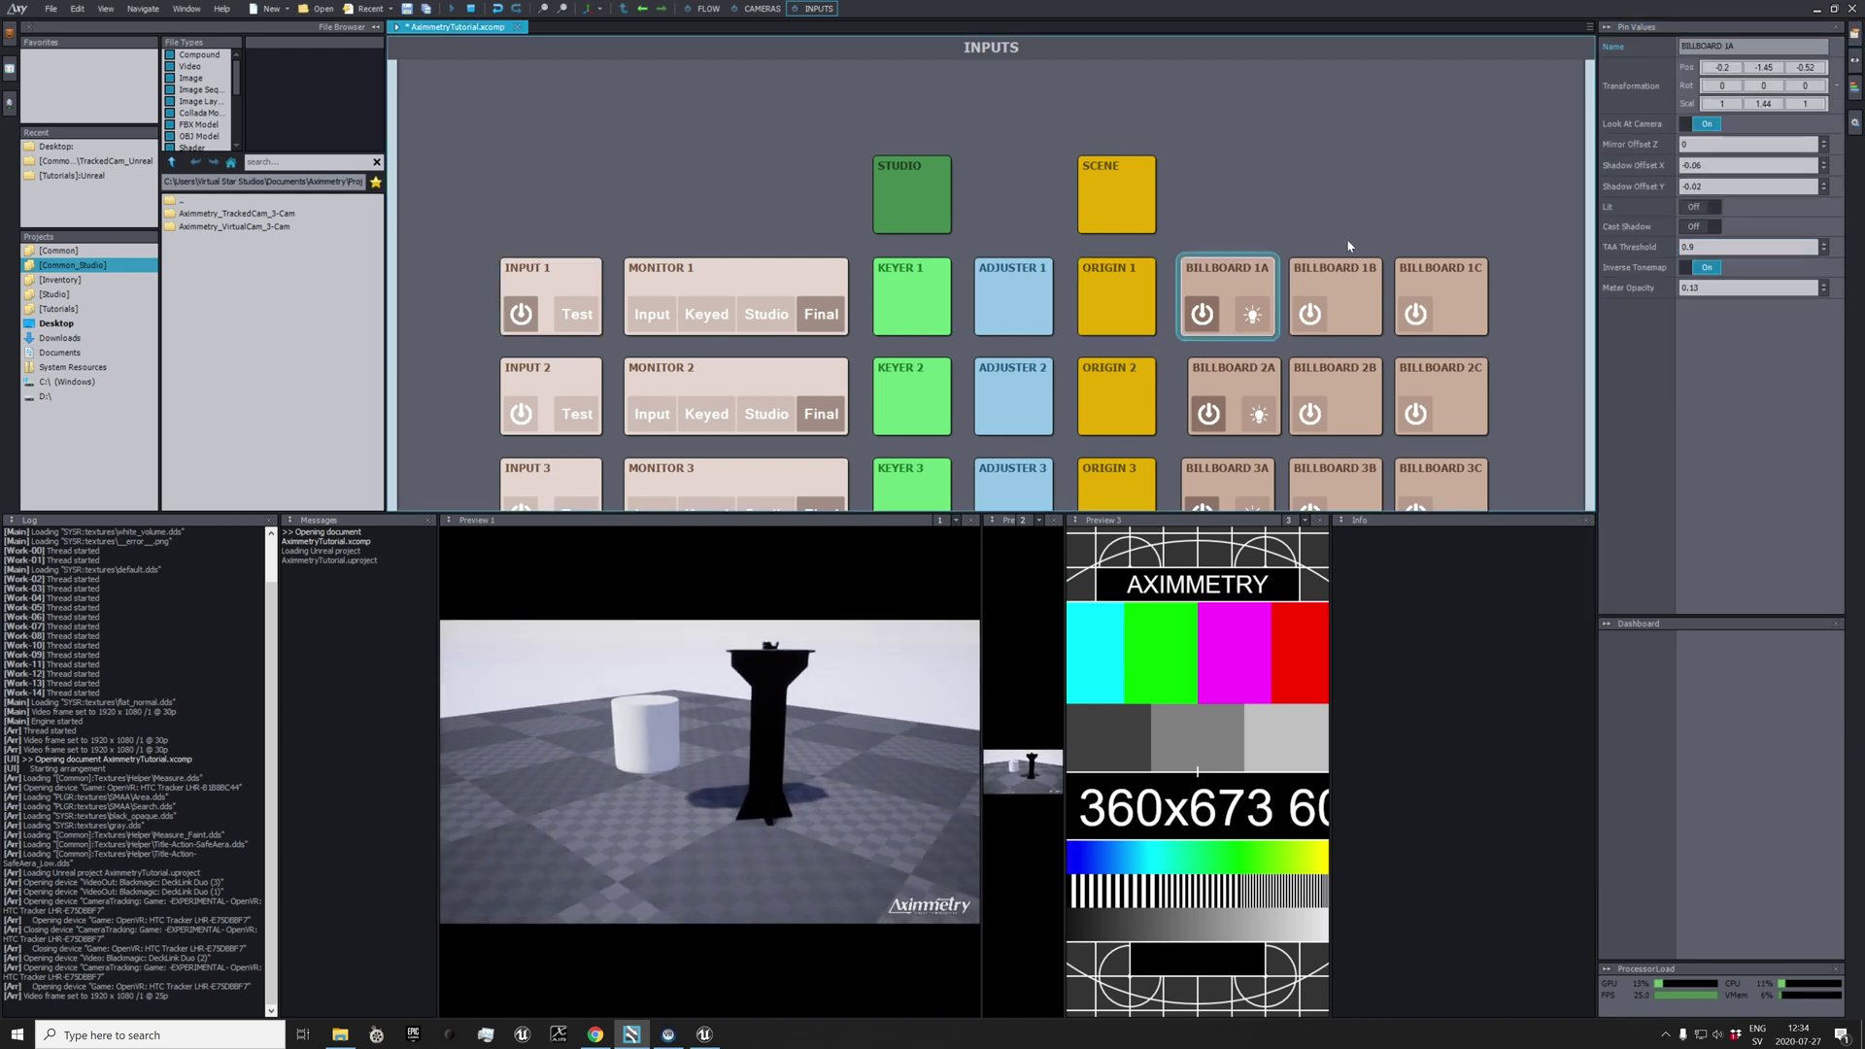
{"action": "left_click", "coordinate": [1709, 123]}
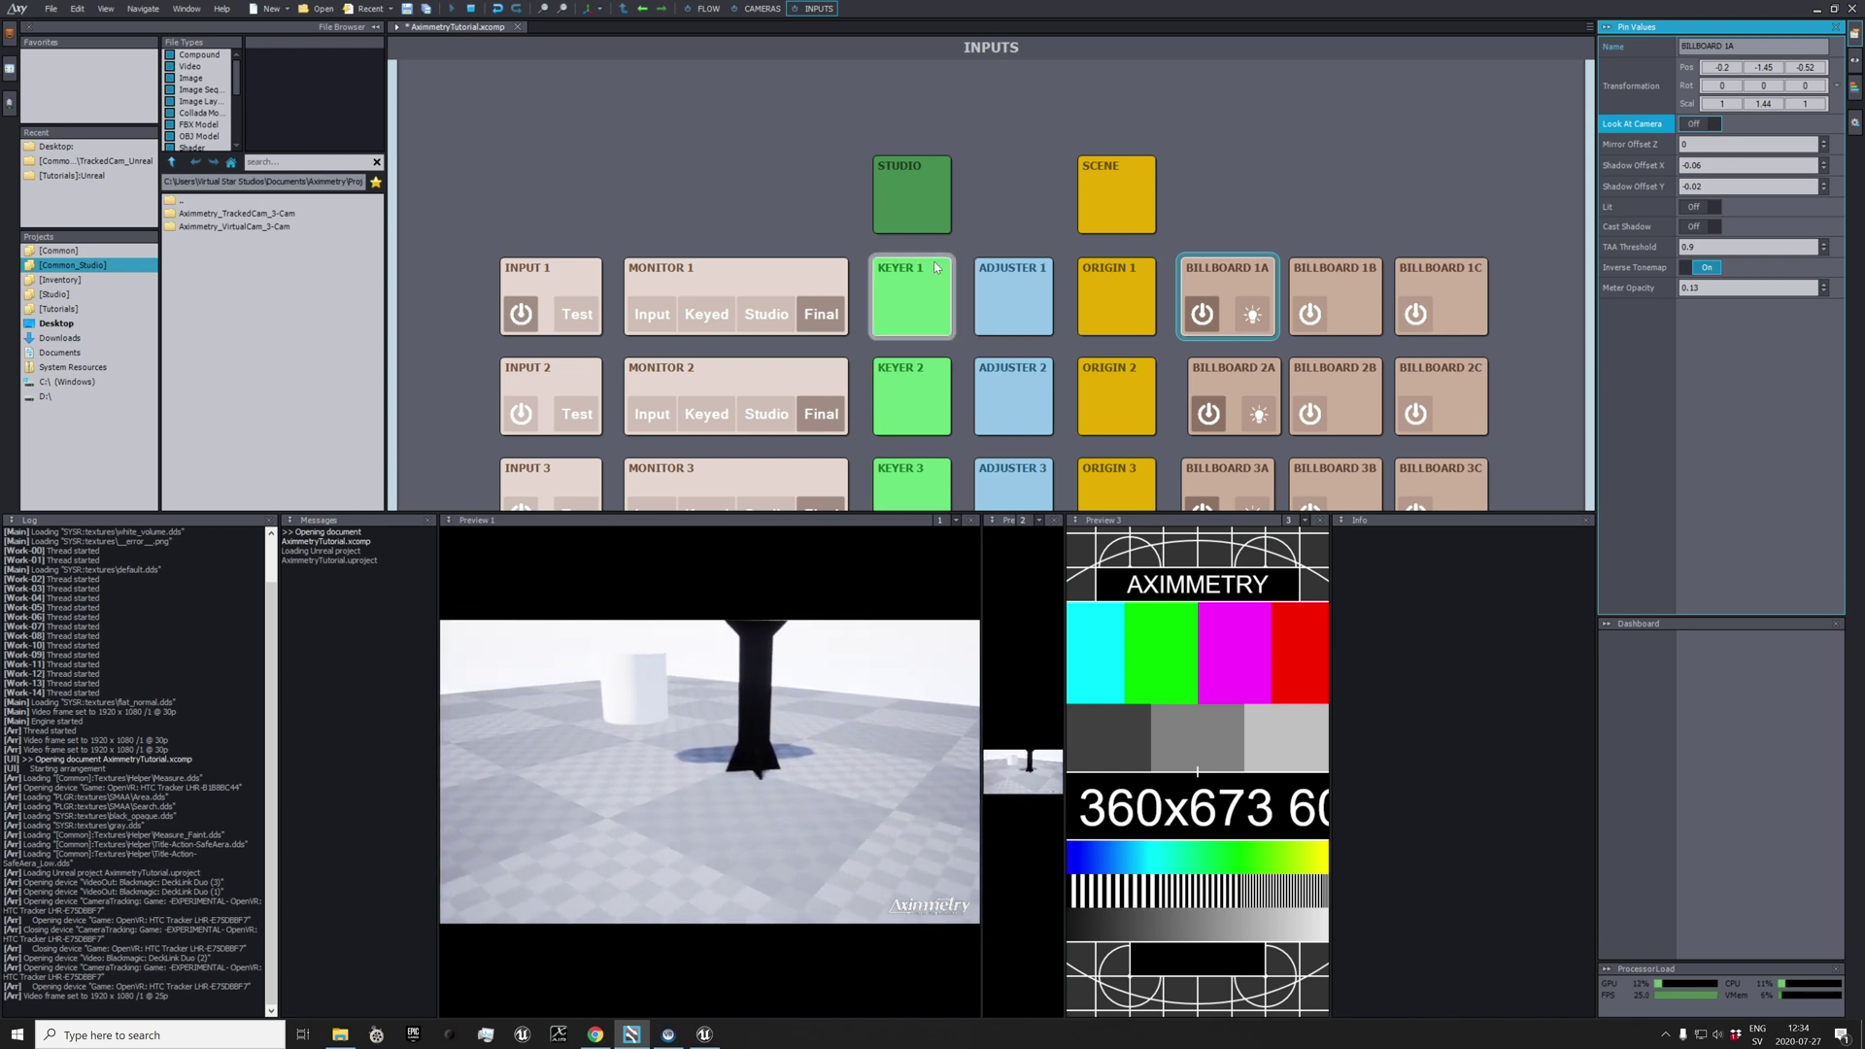
{"action": "left_click", "coordinate": [1253, 313]}
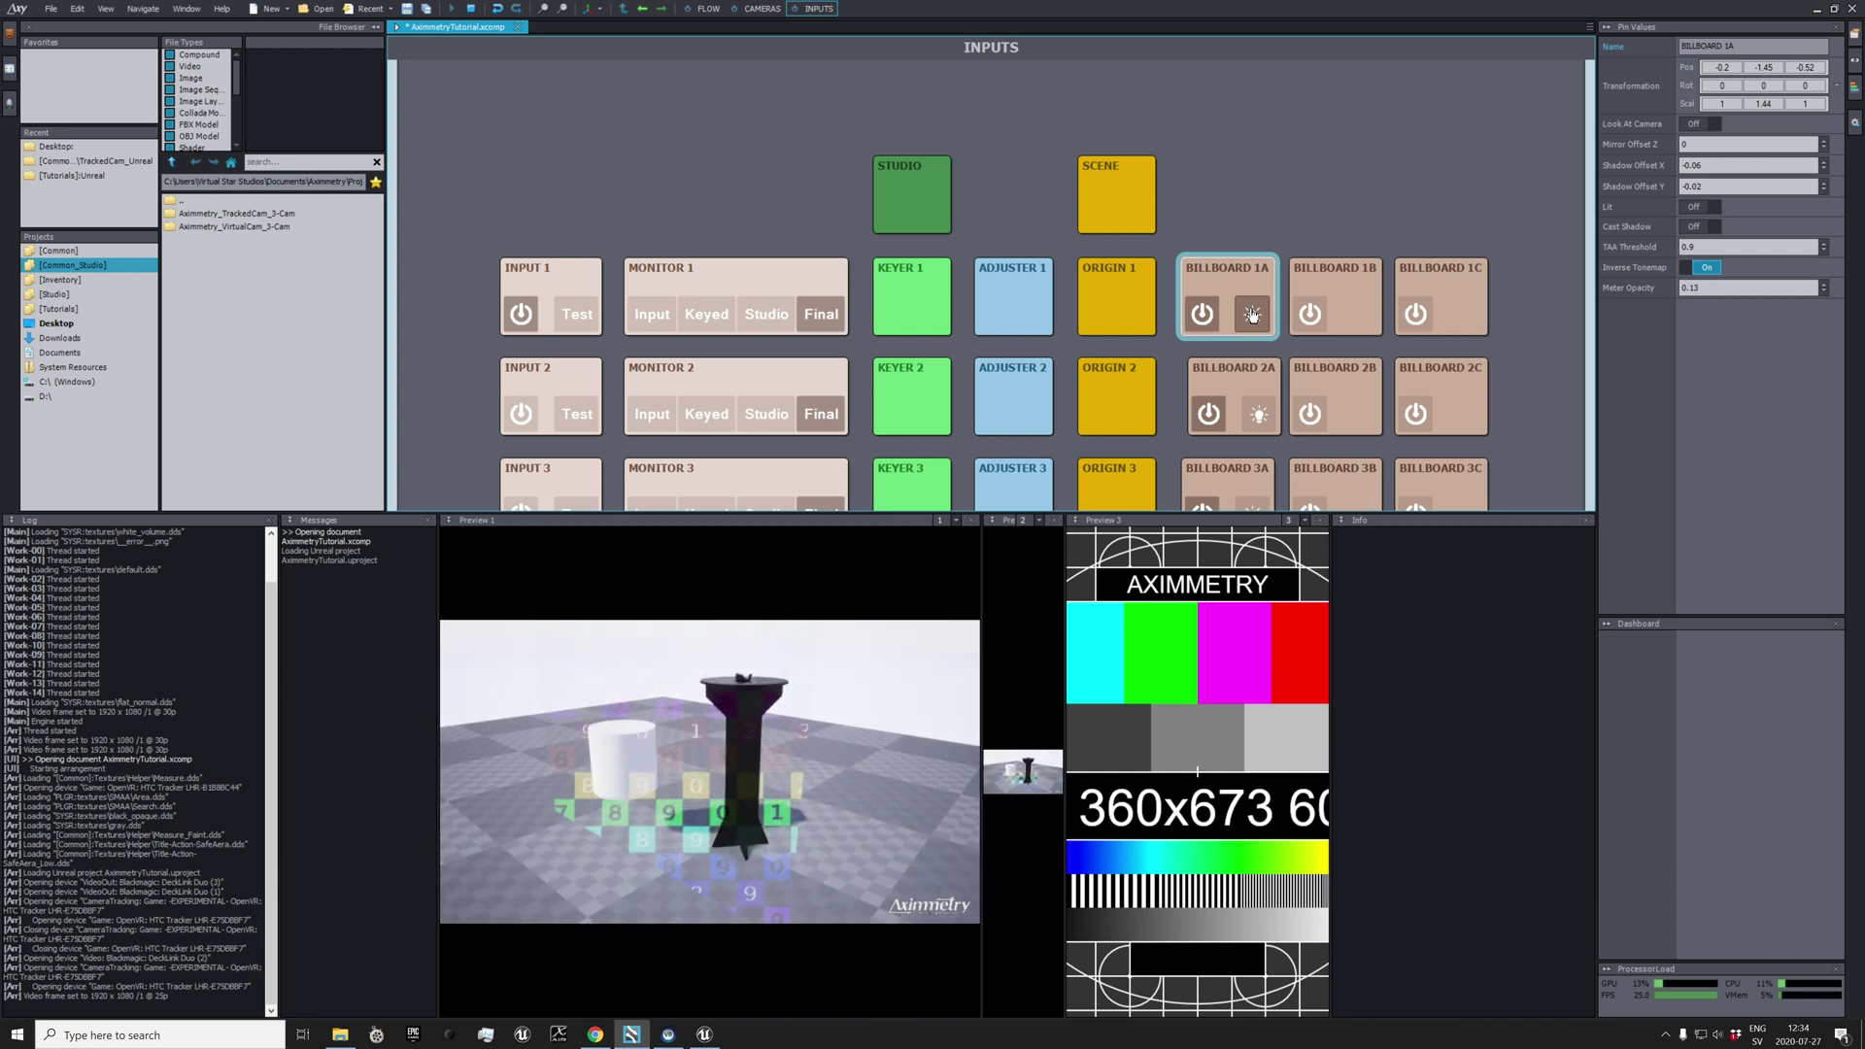
{"action": "left_click", "coordinate": [1739, 287]}
{"action": "type", "text": "1"}
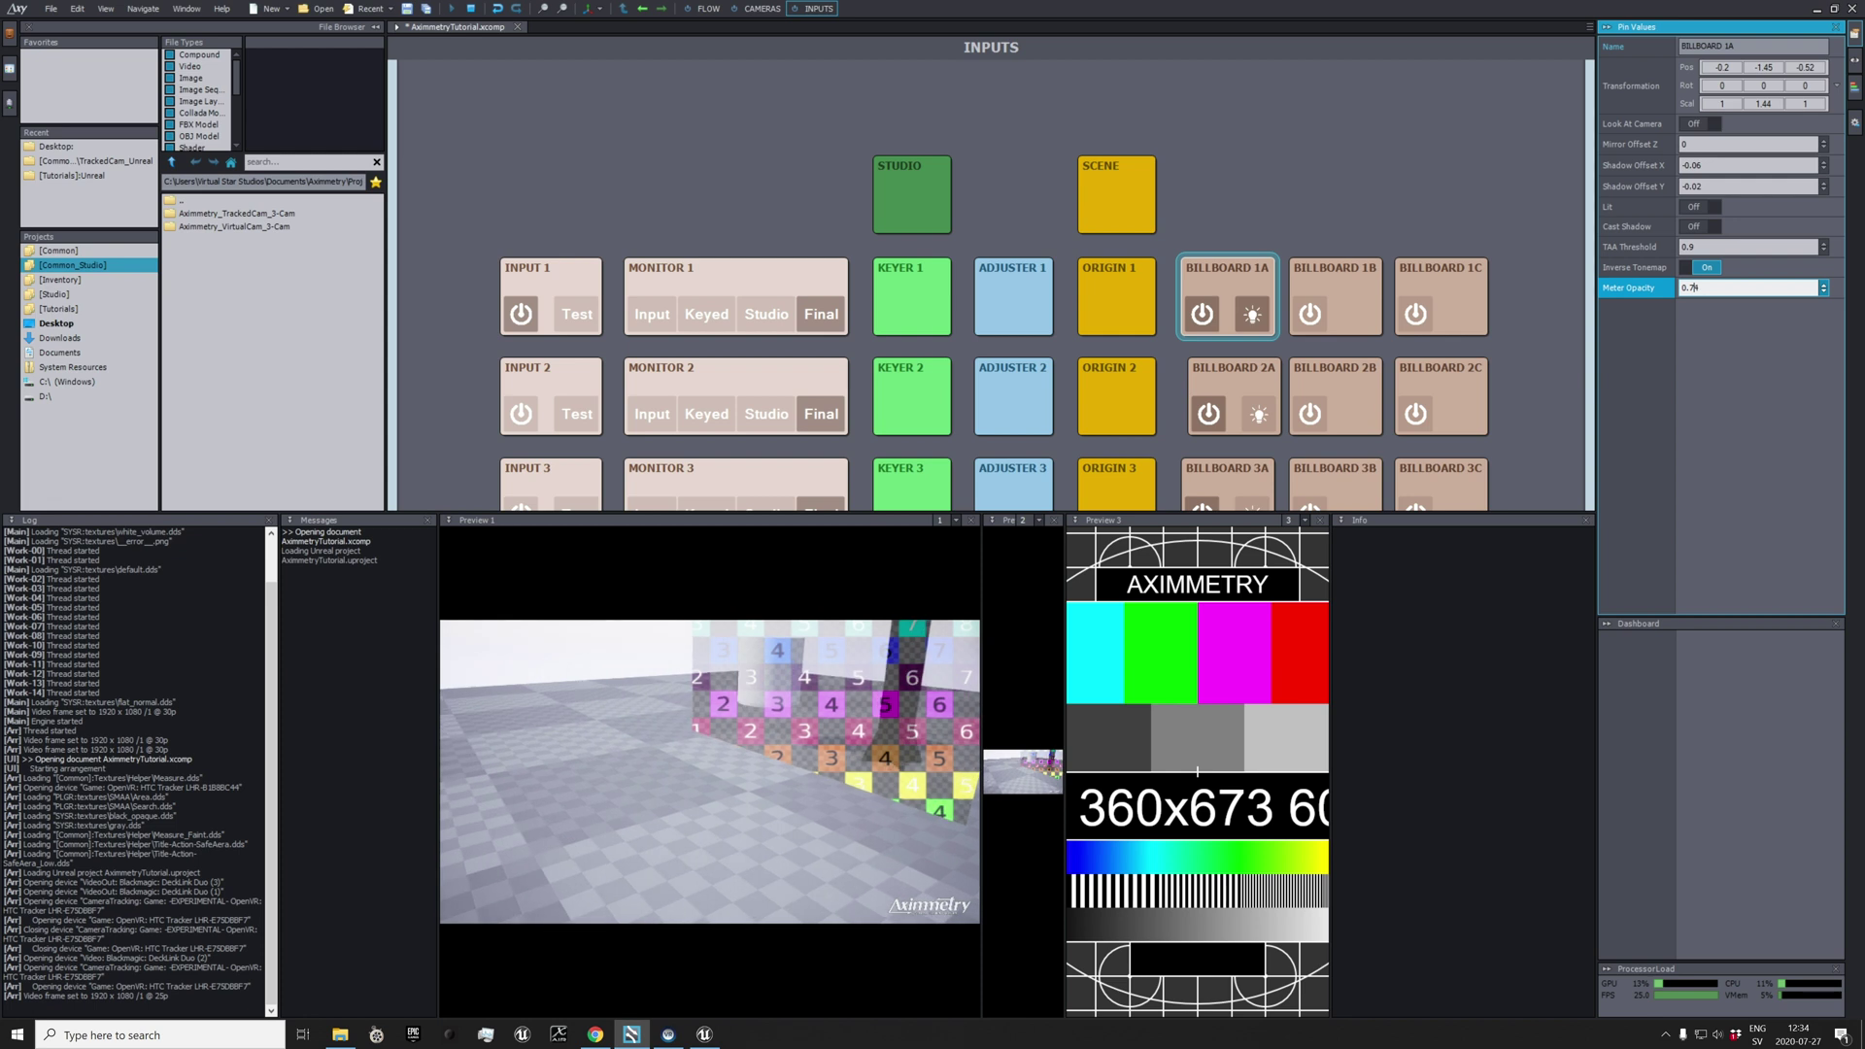
{"action": "left_click_drag", "start_coordinate": [1823, 288], "coordinate": [1823, 304]}
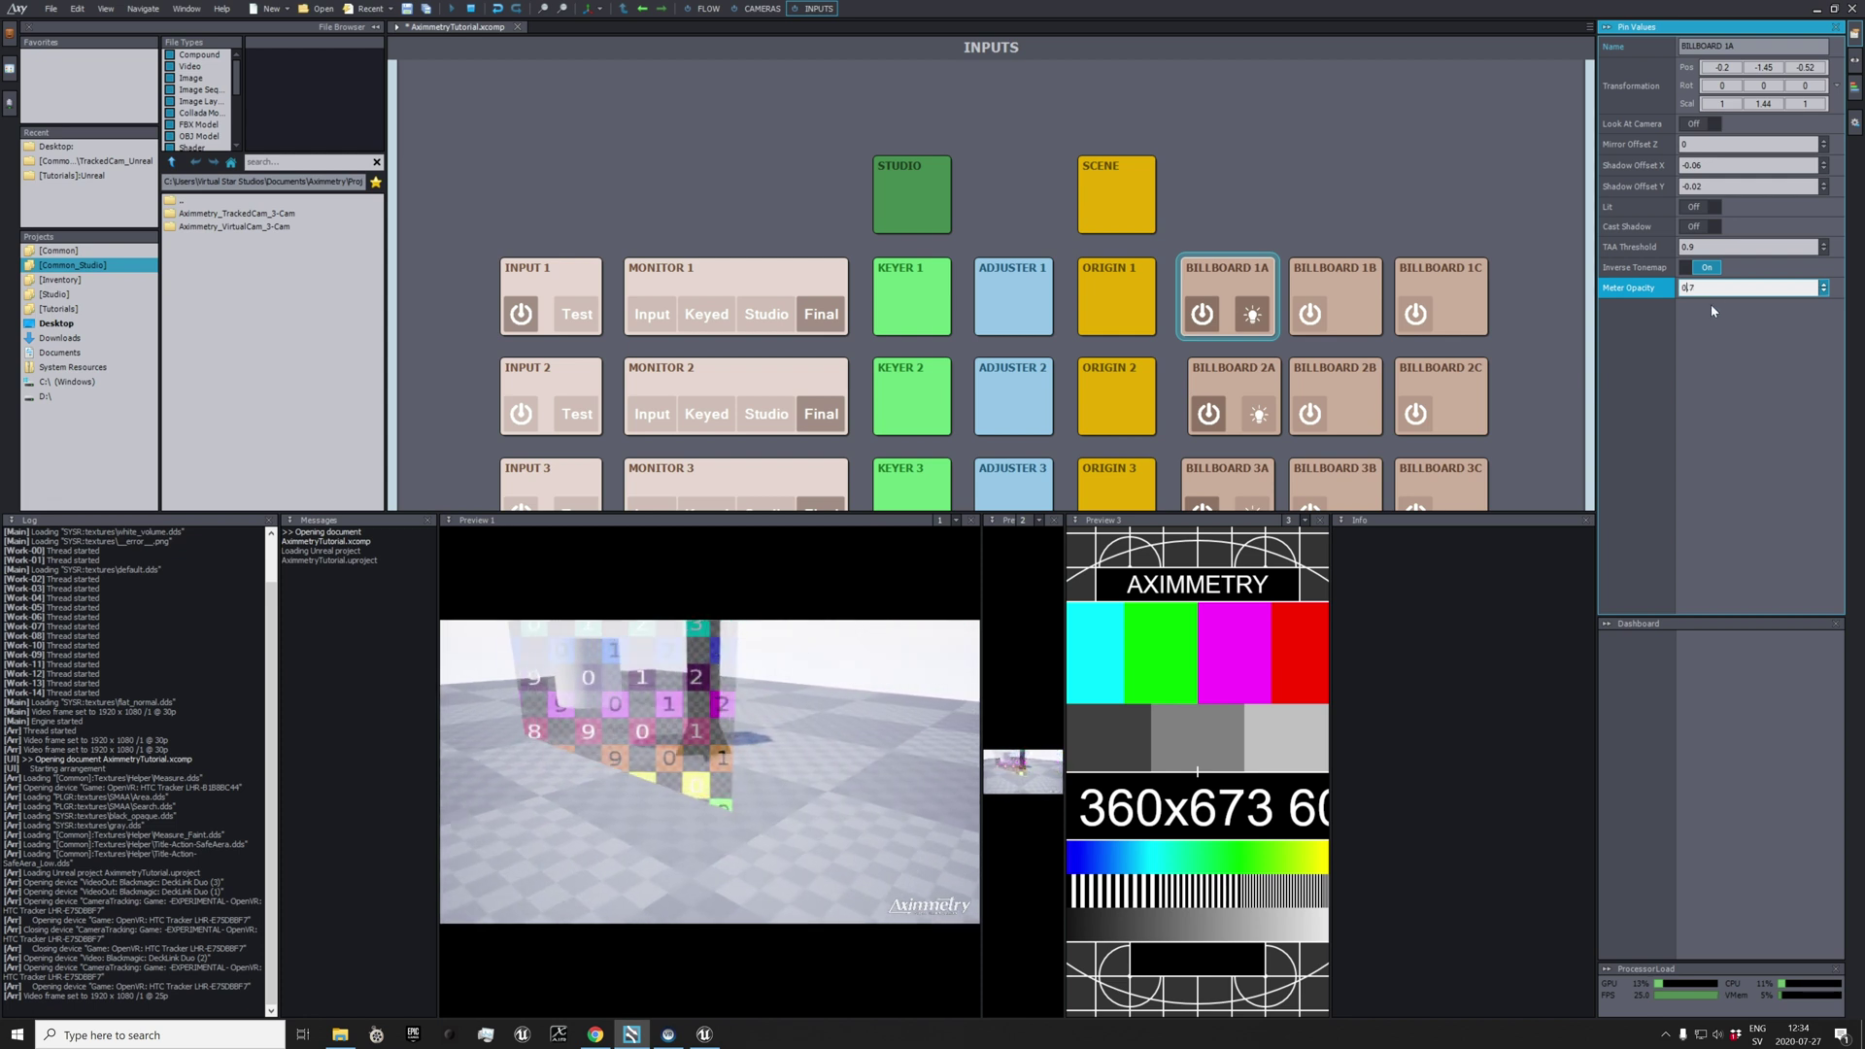
Rotate BILLBOARD 1A to about 34.35 around its second axis, position it at 0.89, -1.45, -0.04, and hide the meter grid.
{"action": "left_click", "coordinate": [1756, 86]}
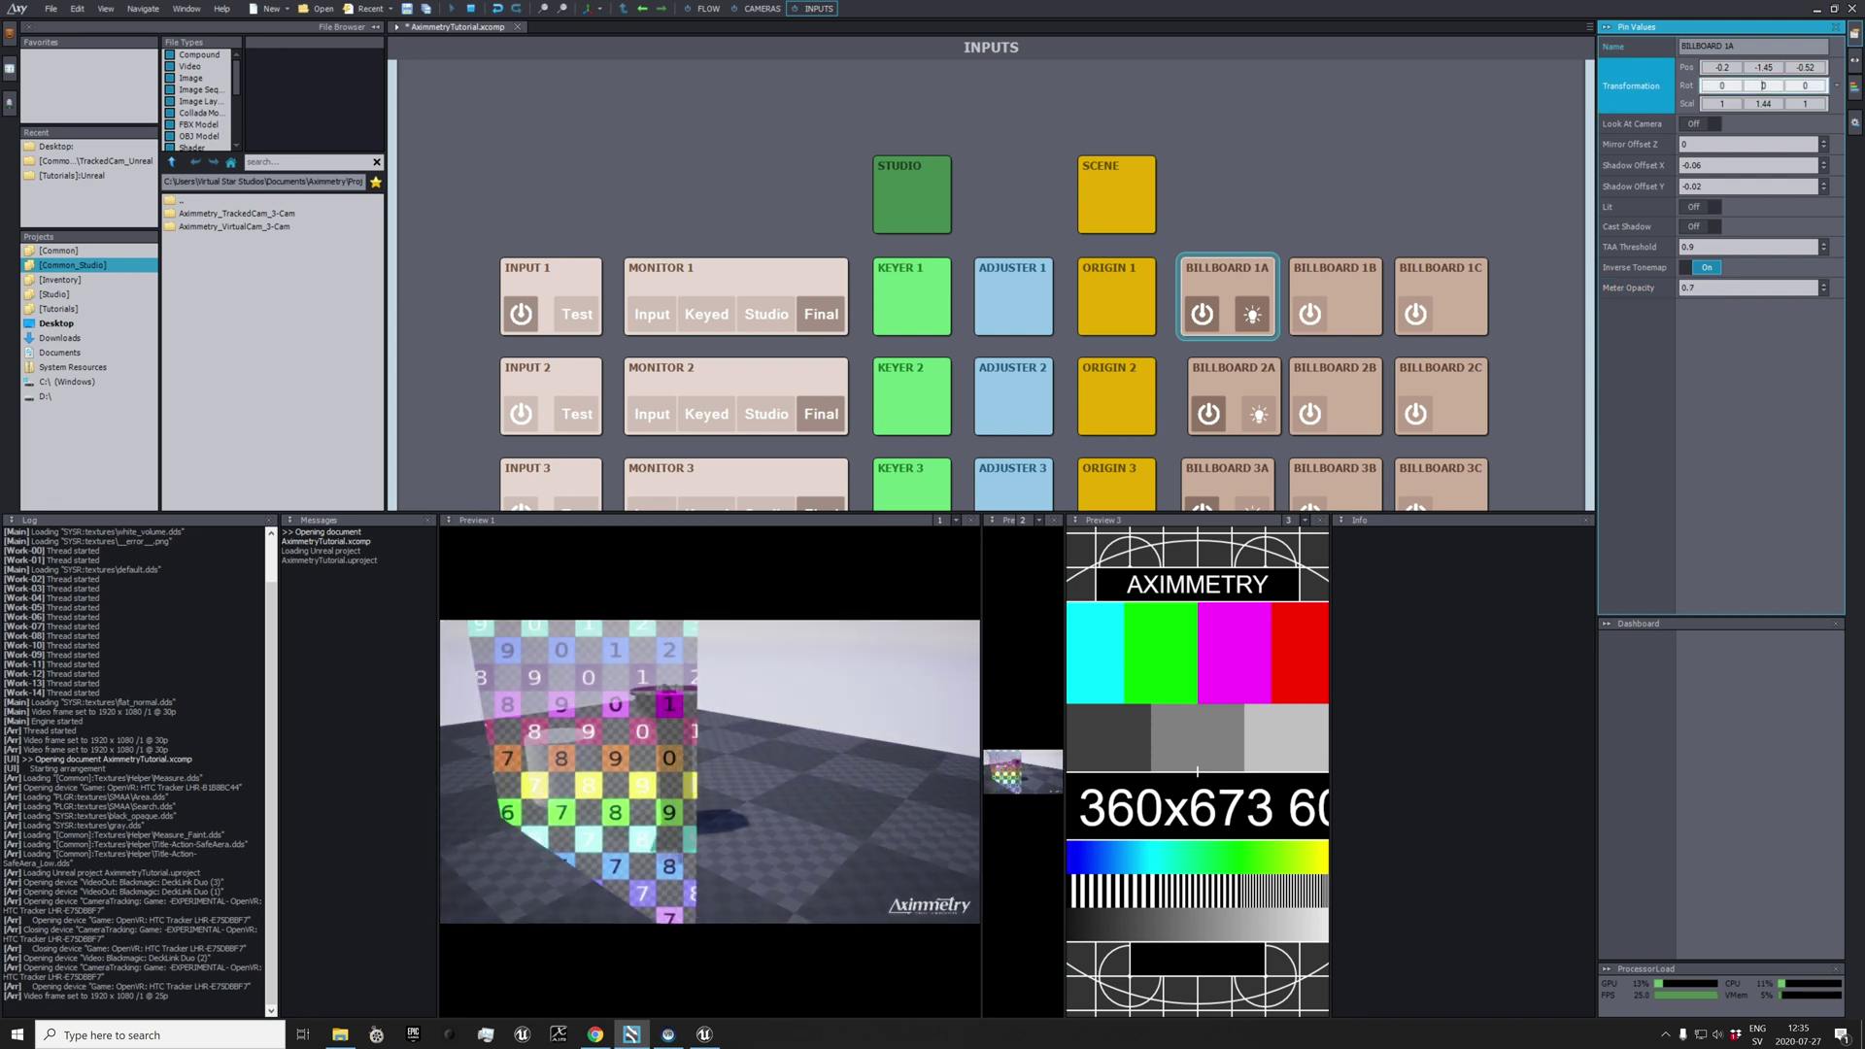
{"action": "scroll", "coordinate": [1756, 85], "scroll_direction": "up", "scroll_amount": 8}
{"action": "left_click_drag", "start_coordinate": [1756, 86], "coordinate": [1812, 95]}
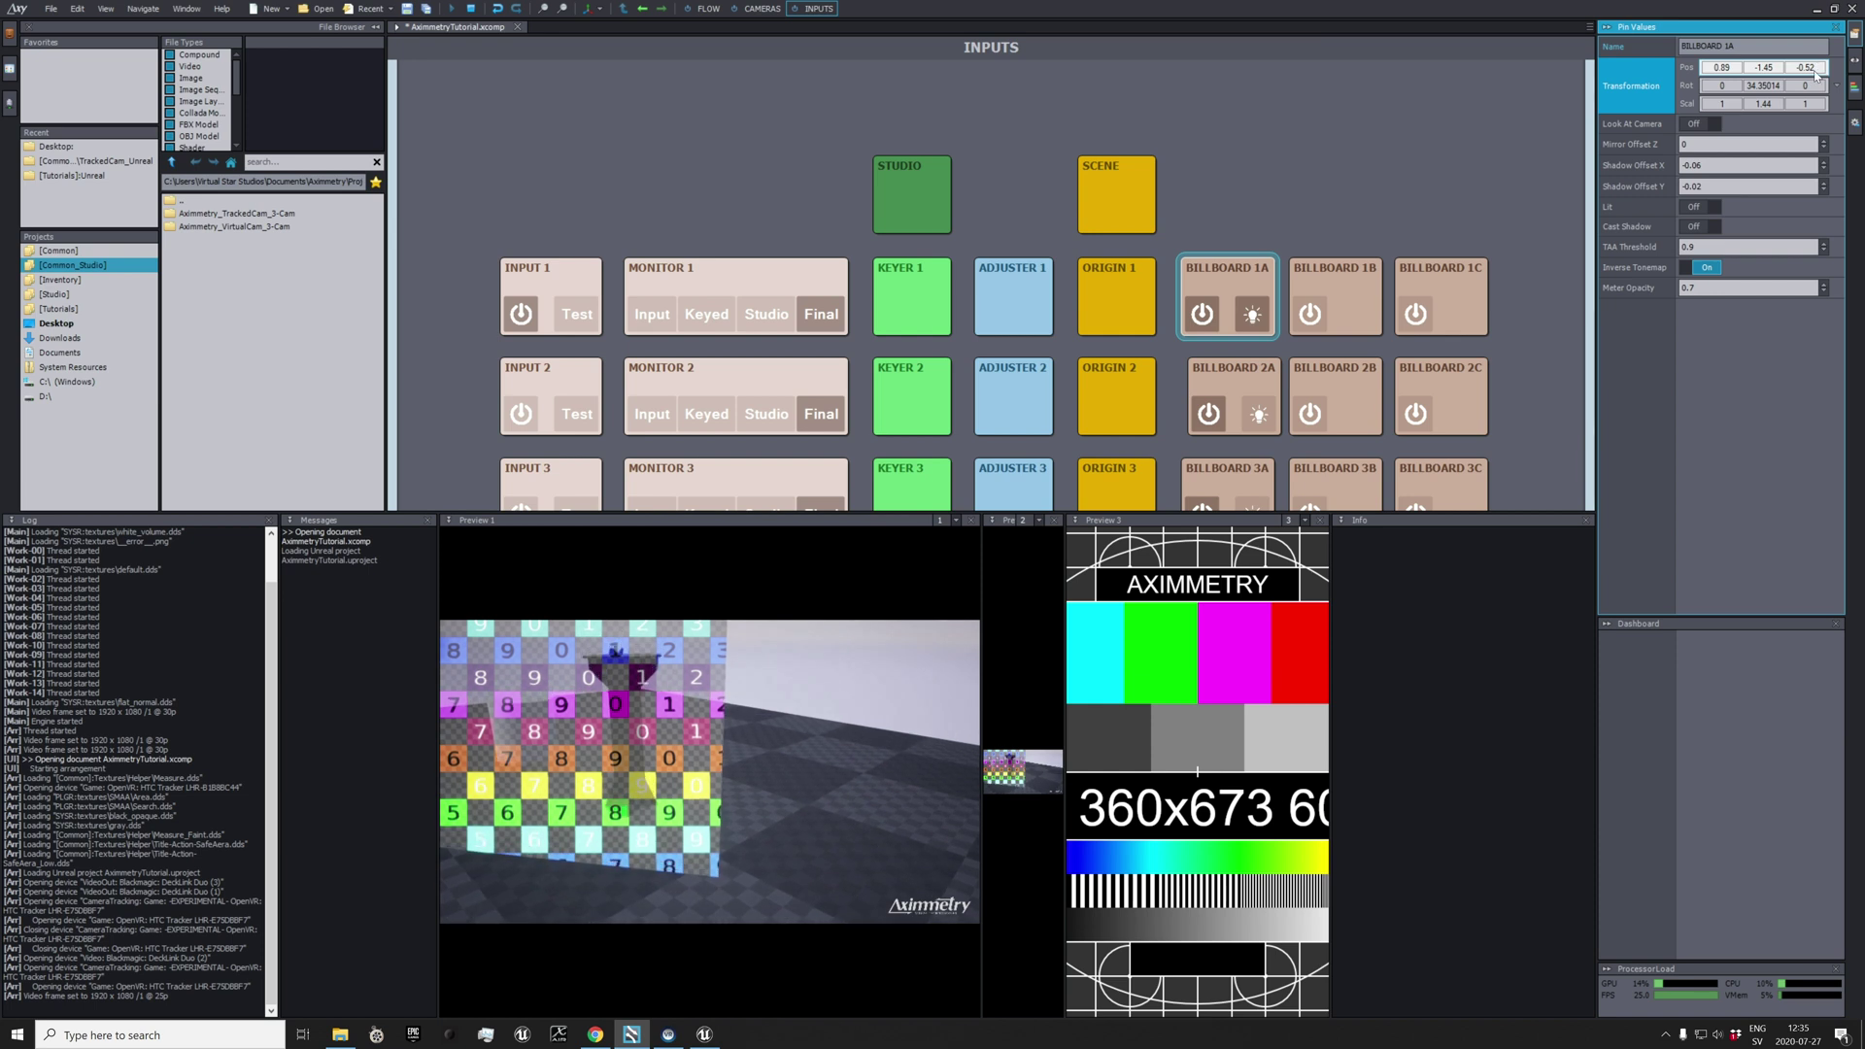
{"action": "left_click_drag", "start_coordinate": [1811, 67], "coordinate": [1809, 67]}
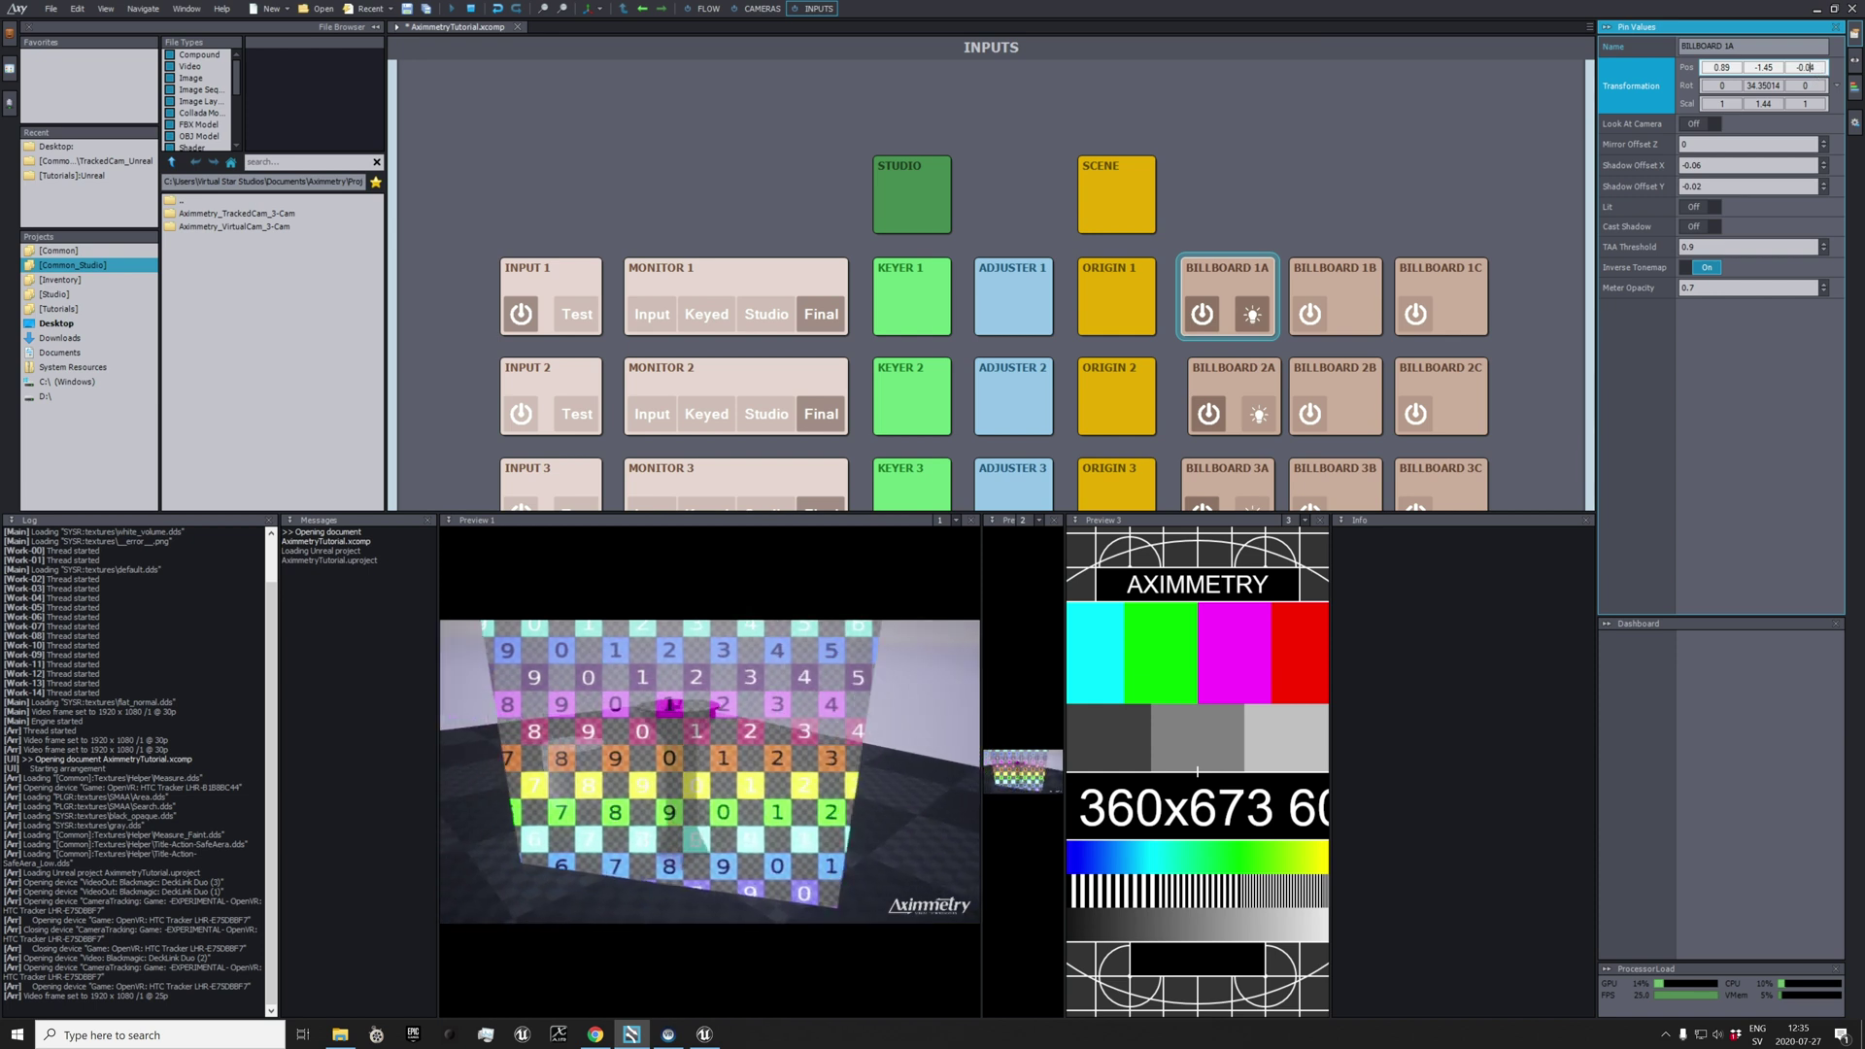
{"action": "left_click", "coordinate": [1254, 315]}
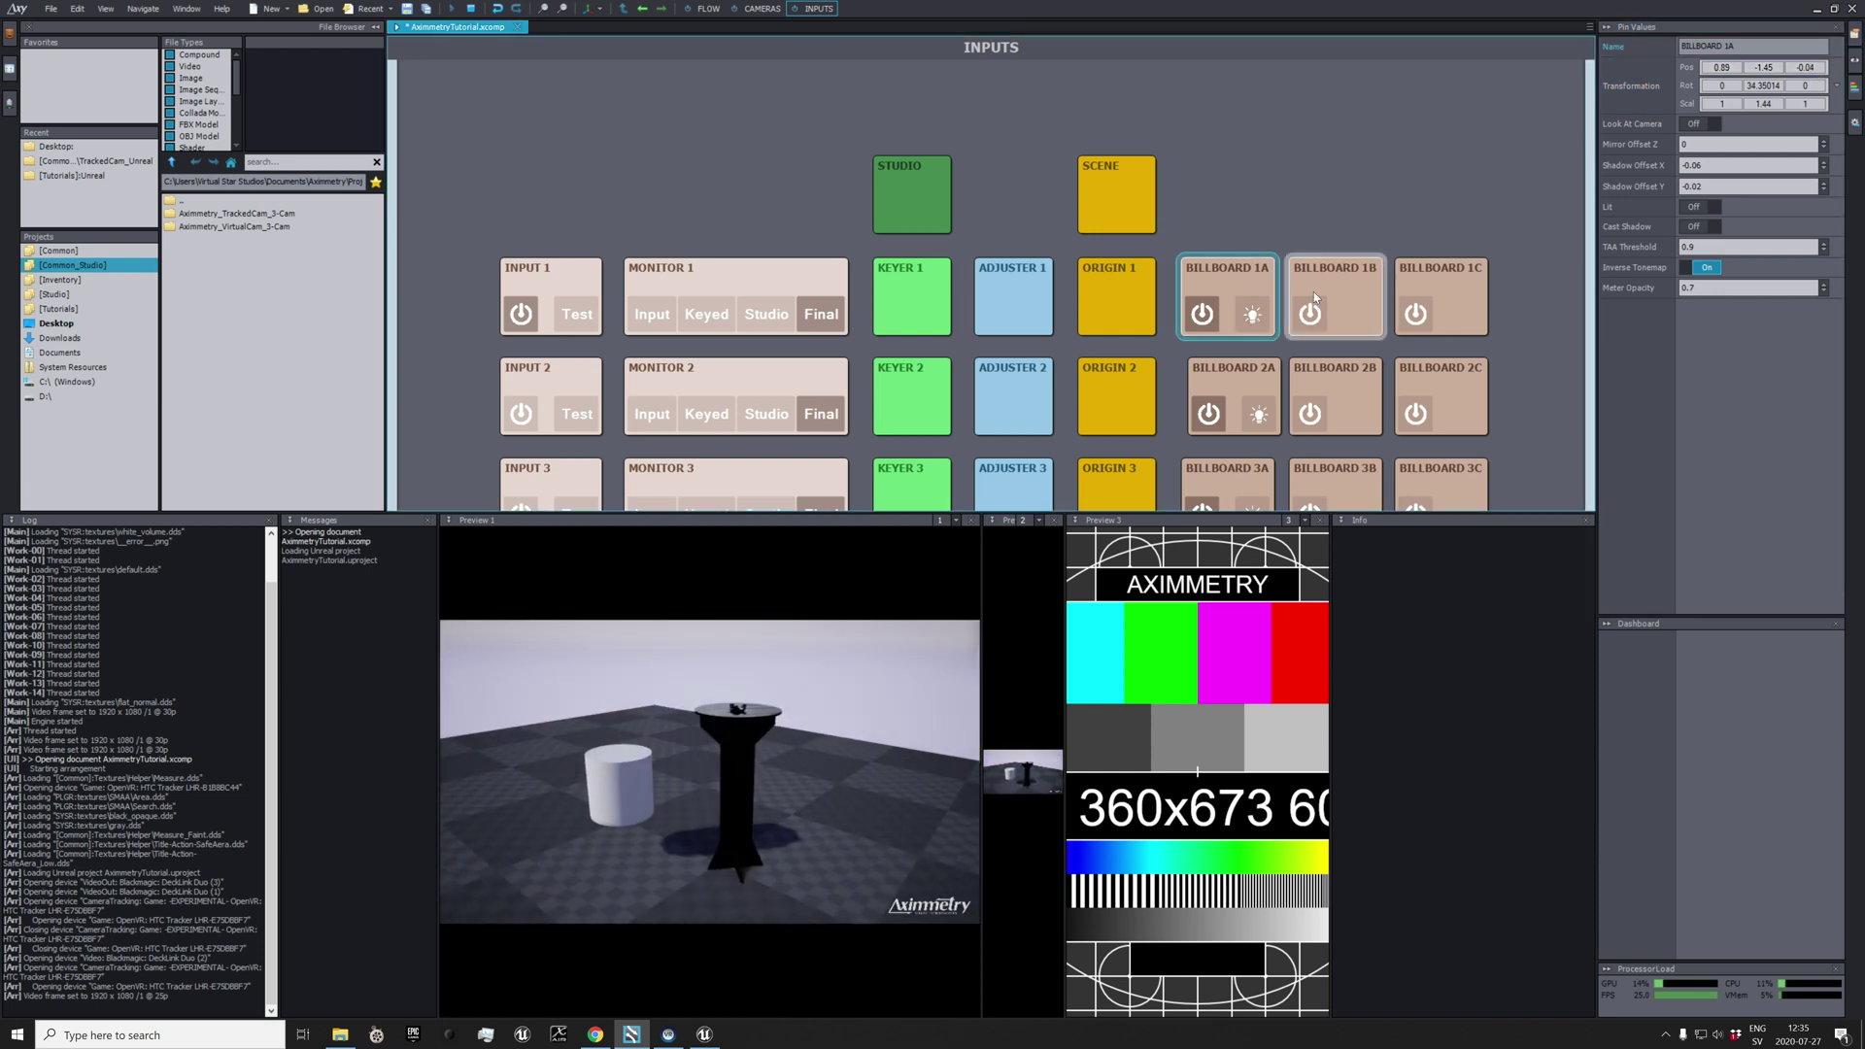
Fine-tune INPUT 1's Manual Zoom to 2.51.
{"action": "left_click", "coordinate": [544, 282]}
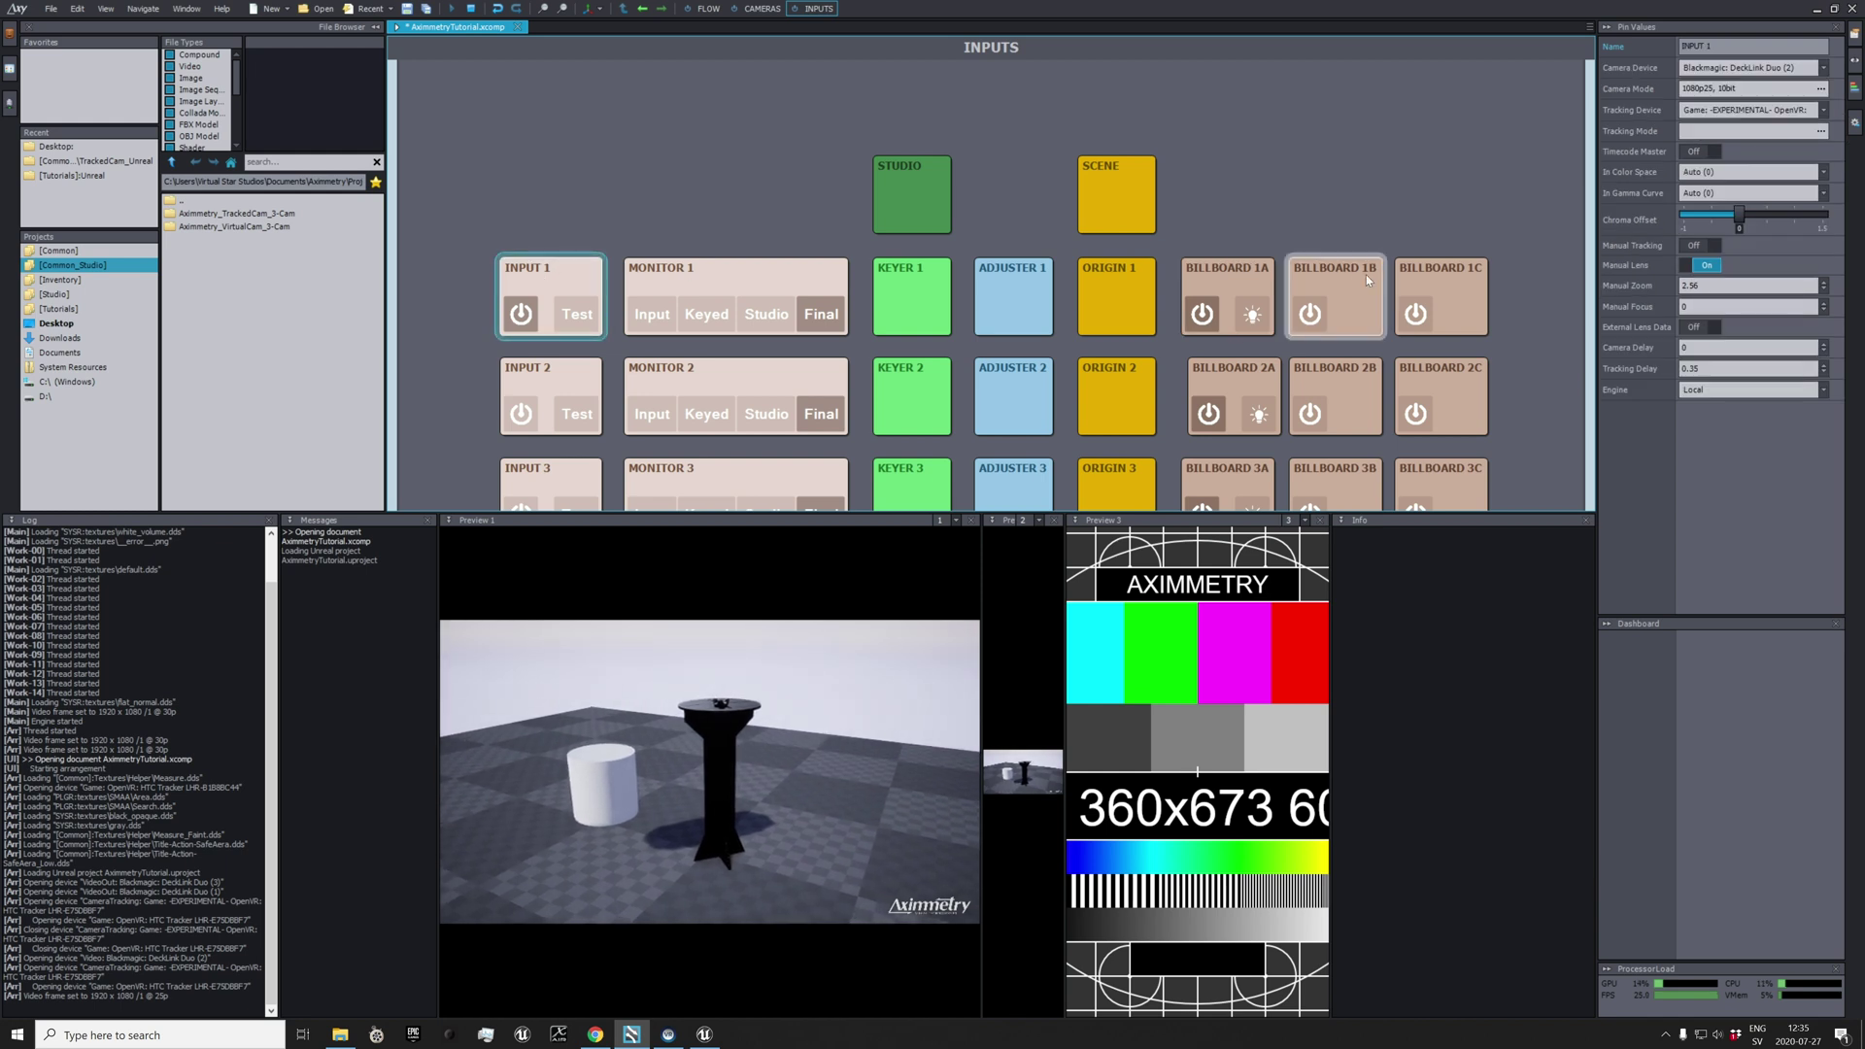
{"action": "left_click", "coordinate": [1717, 285]}
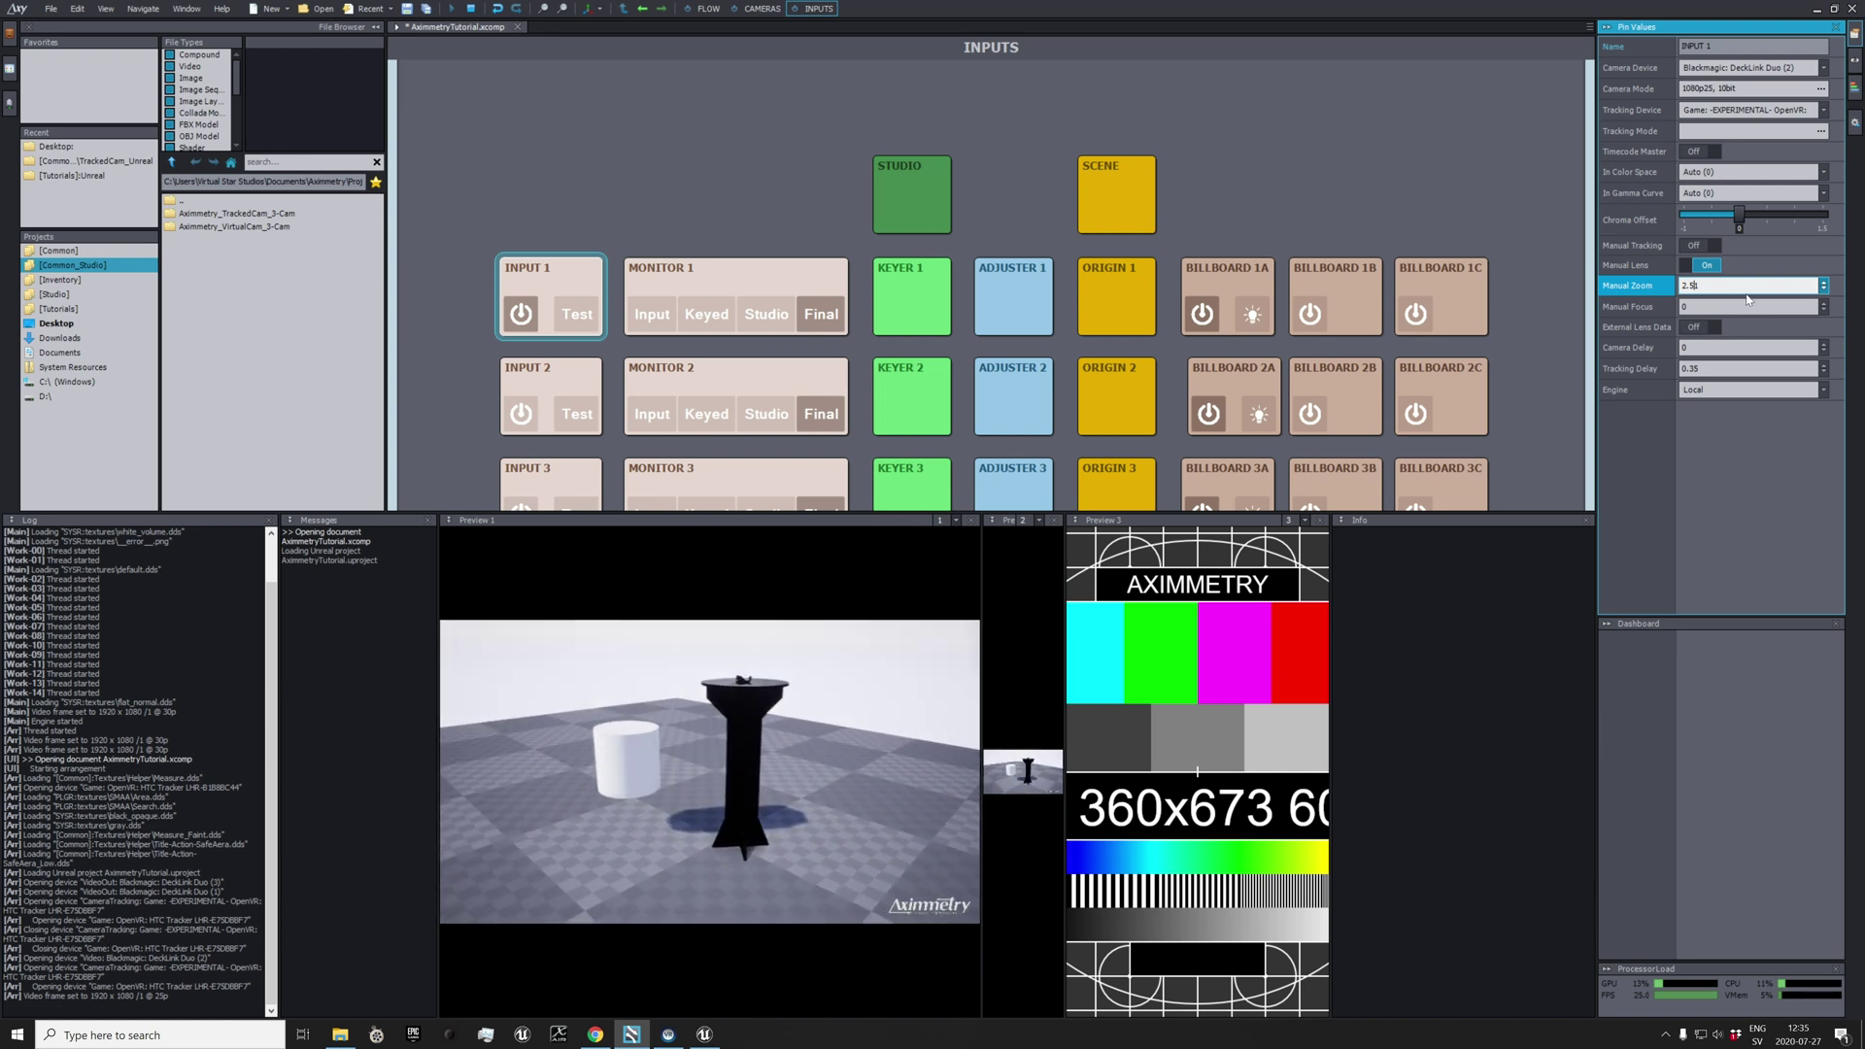
{"action": "key", "text": "BackSpace"}
{"action": "key", "text": "BackSpace"}
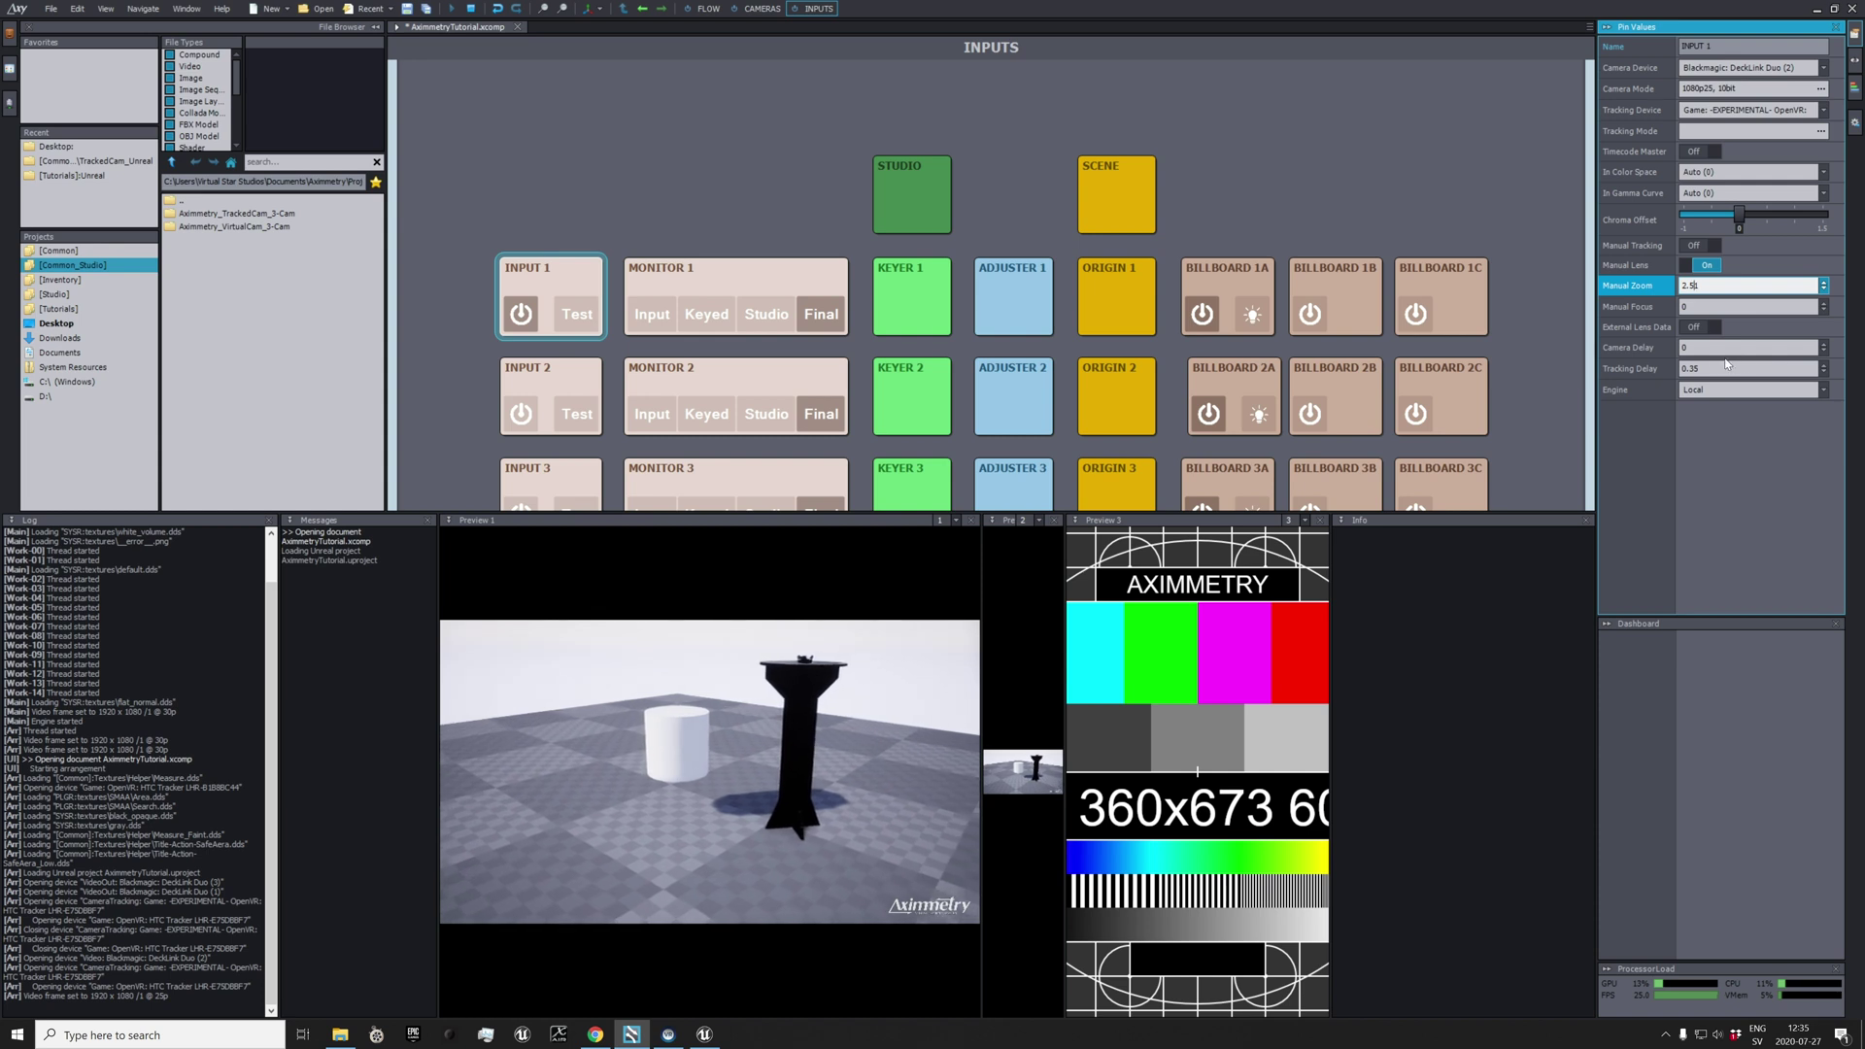
Switch MONITOR 1 to the Studio view and try different Front Wall and Left Wall distances for STUDIO.
{"action": "left_click", "coordinate": [768, 318]}
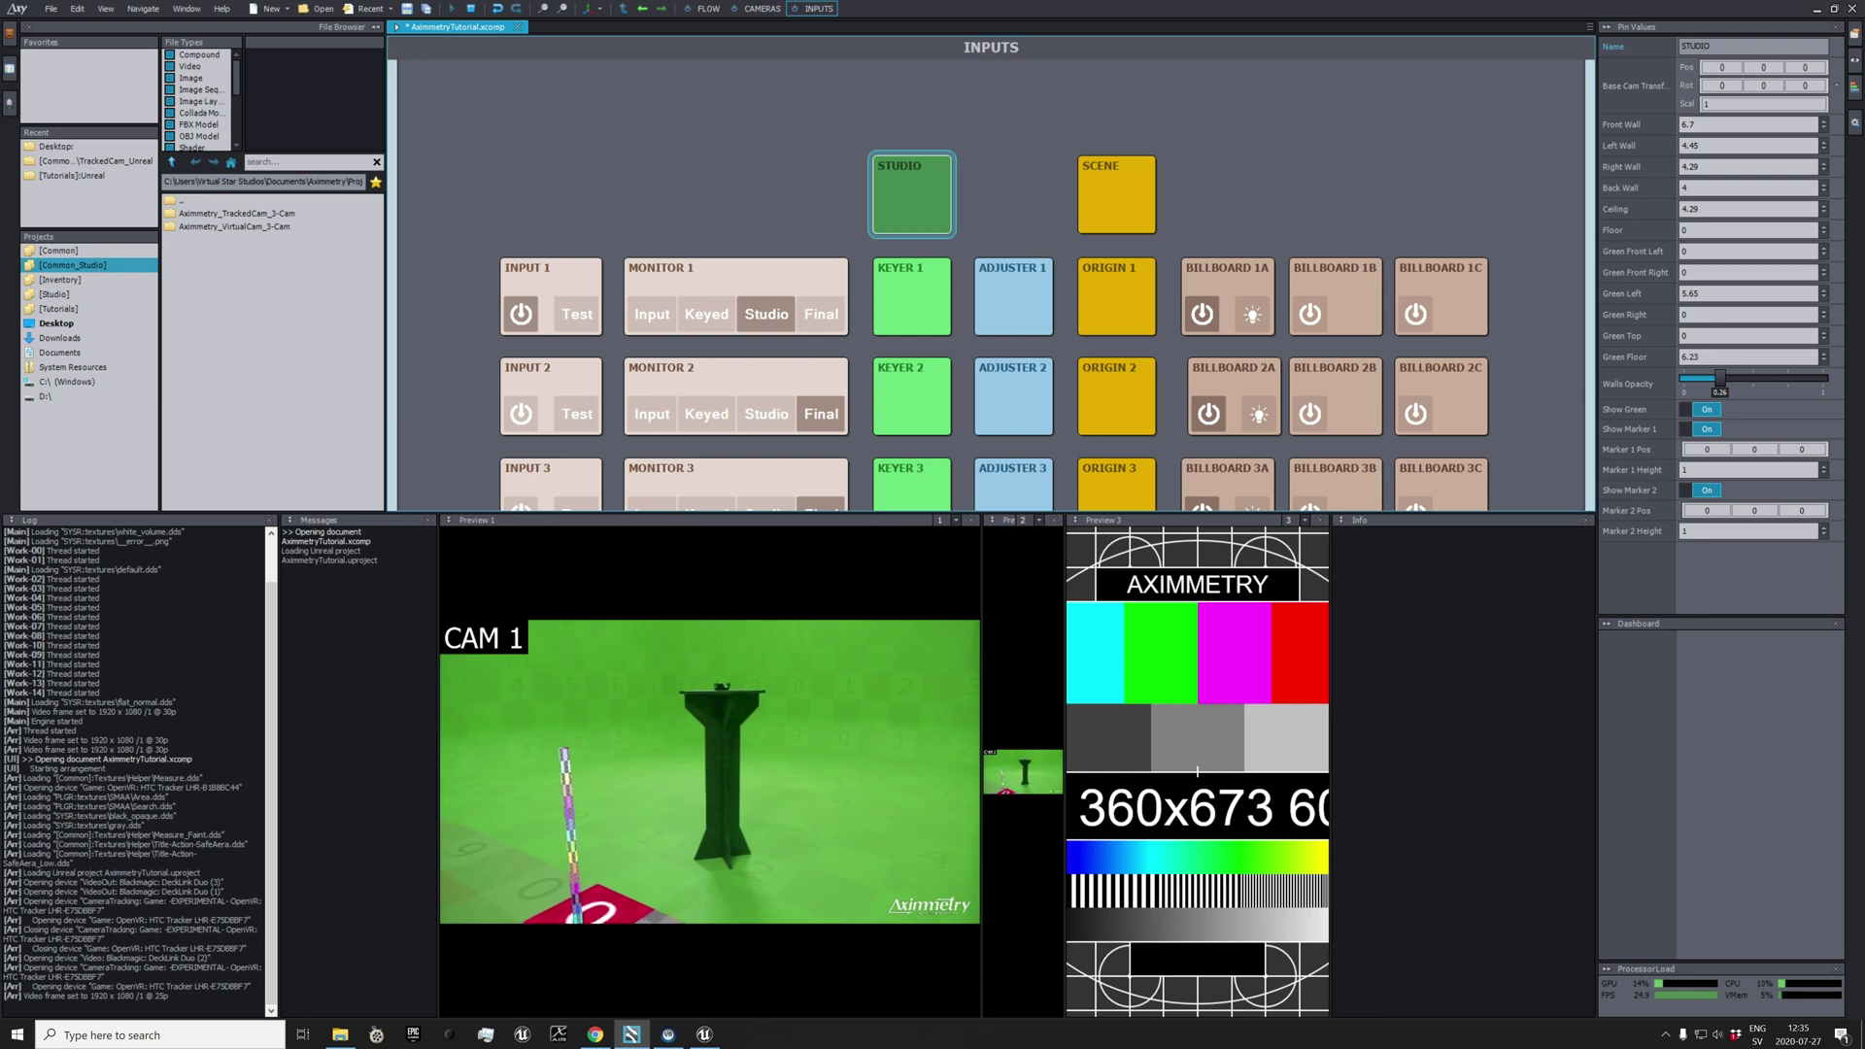
{"action": "left_click", "coordinate": [1694, 124]}
{"action": "left_click_drag", "start_coordinate": [1823, 124], "coordinate": [1823, 36]}
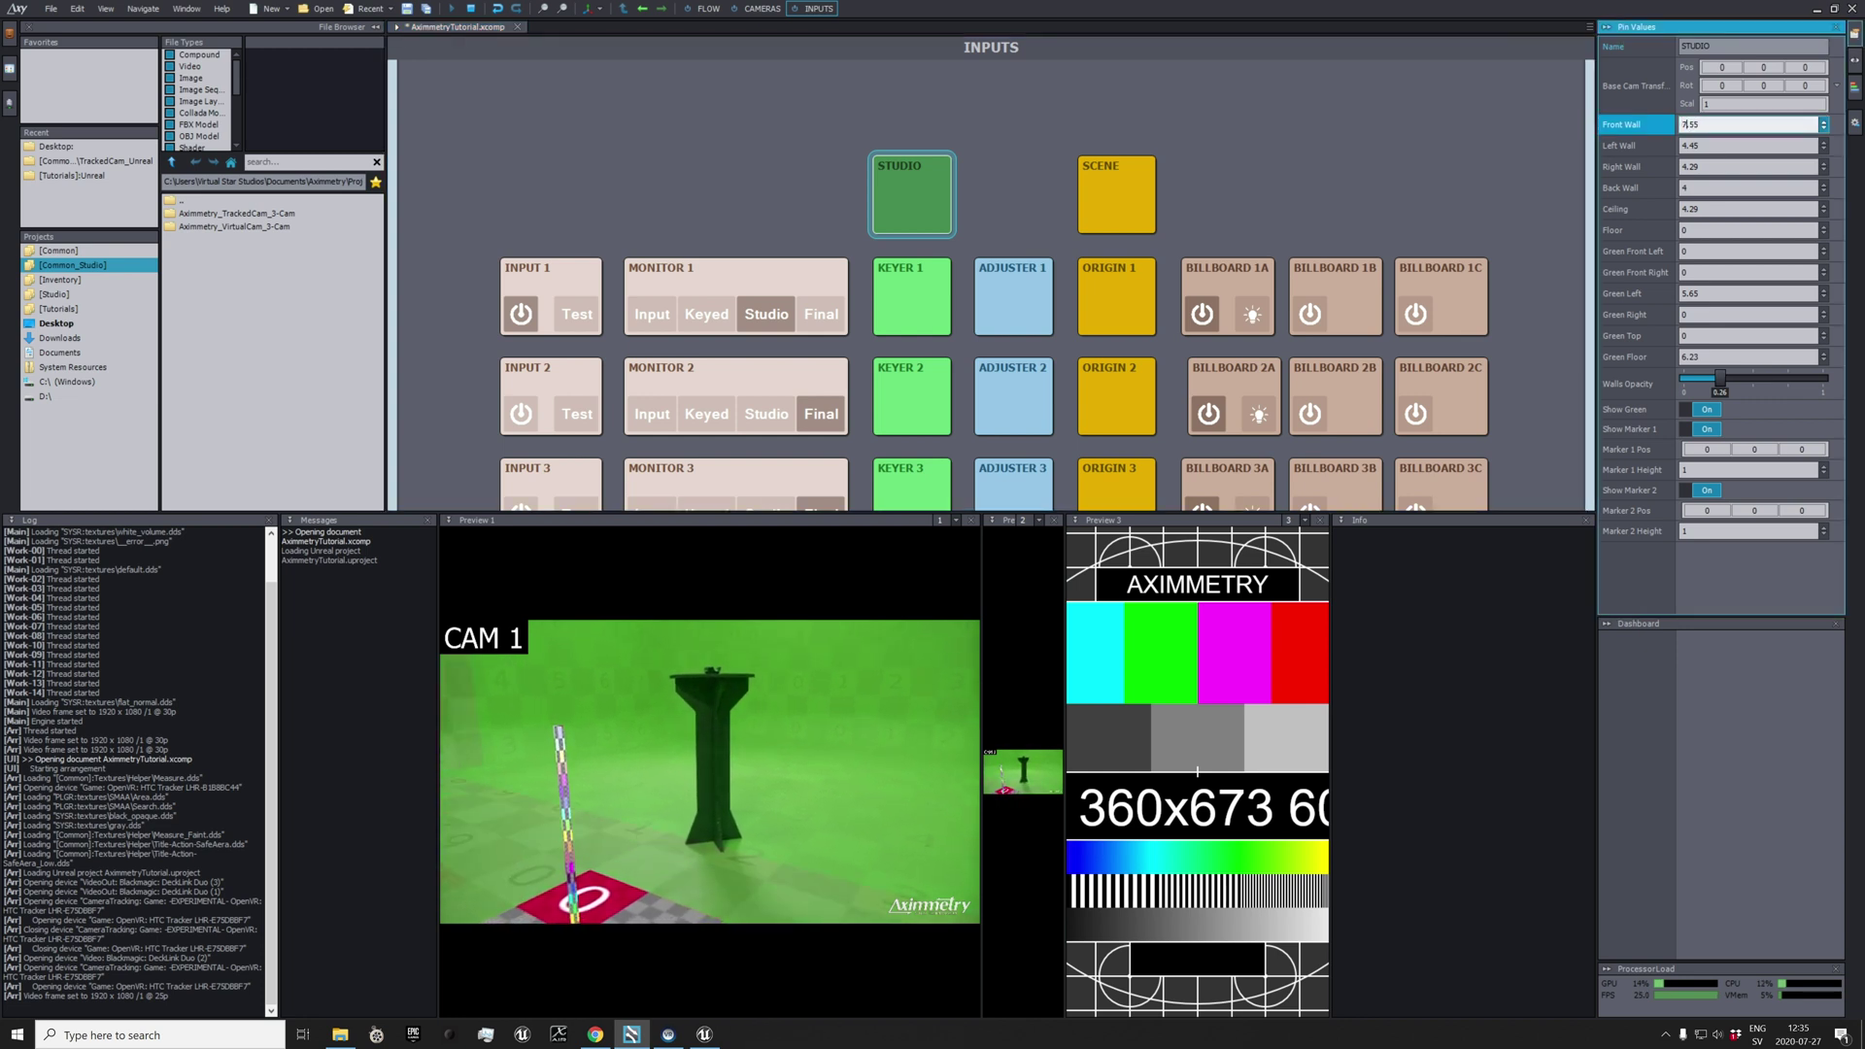
{"action": "left_click_drag", "start_coordinate": [1727, 102], "coordinate": [1727, 159]}
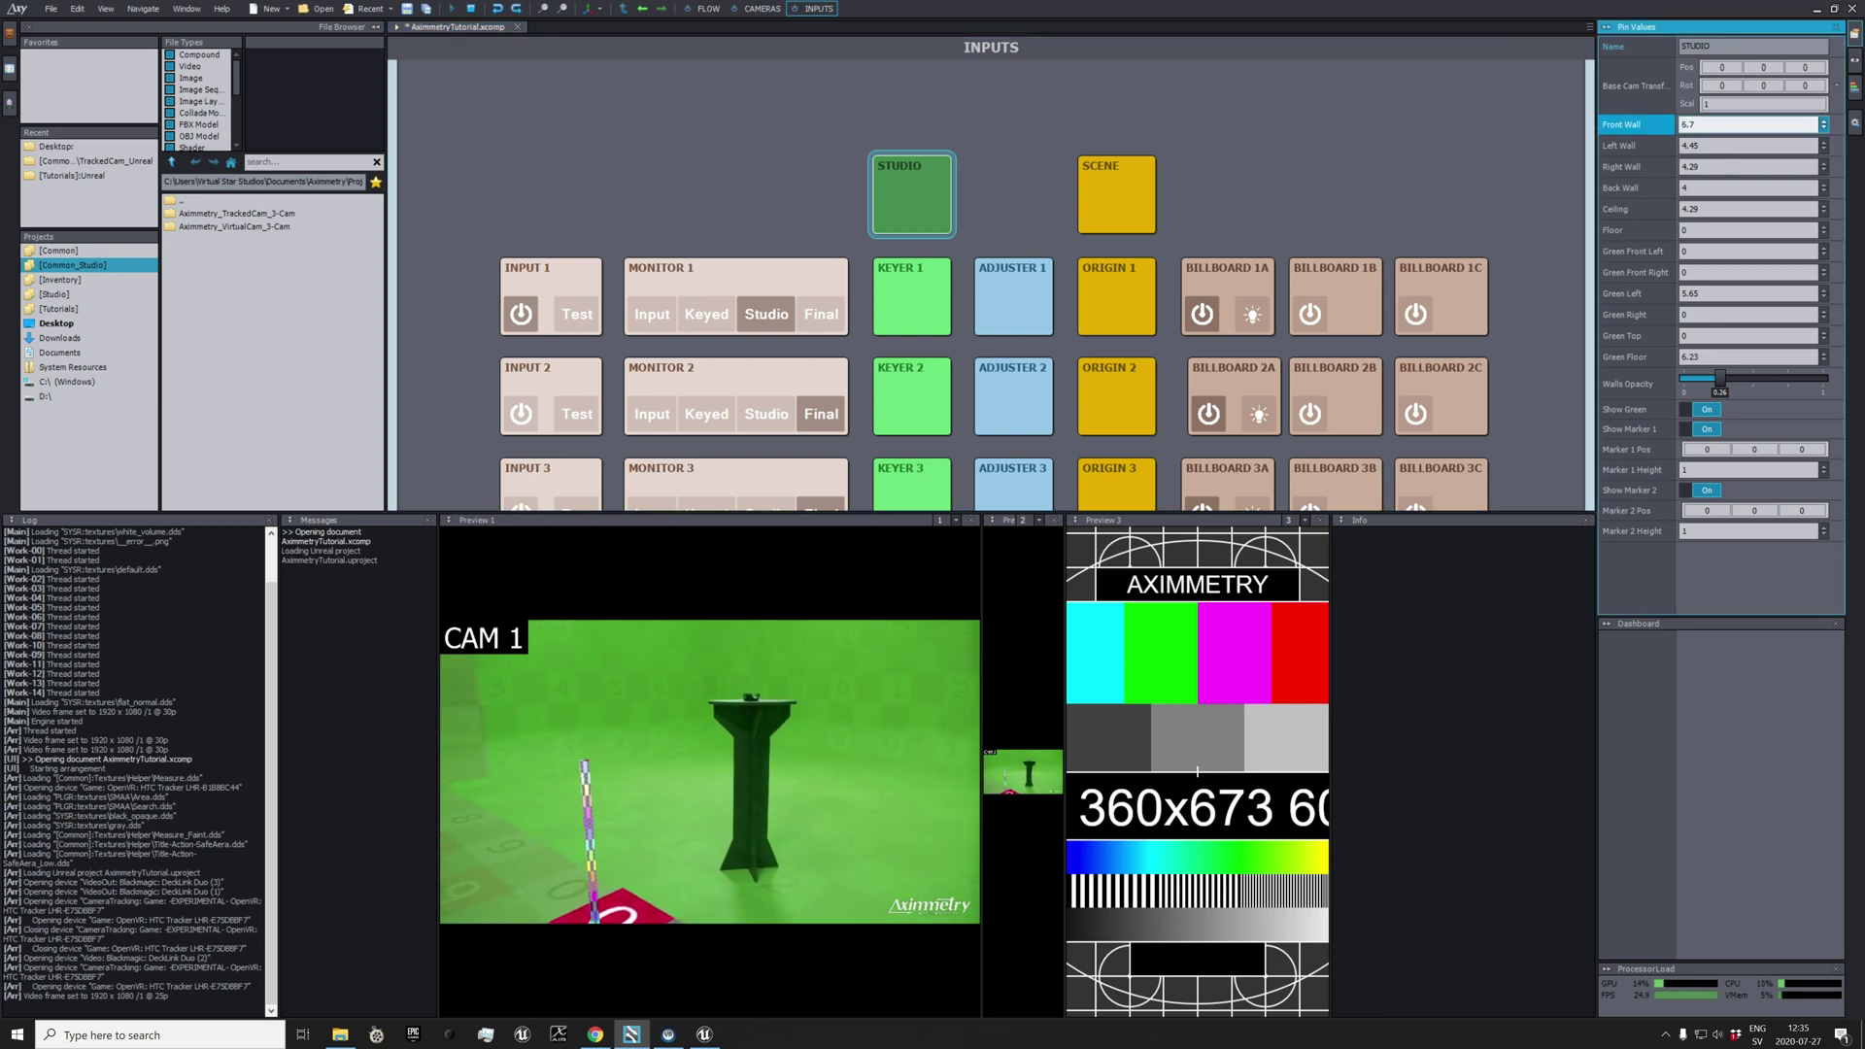
{"action": "left_click", "coordinate": [1726, 153]}
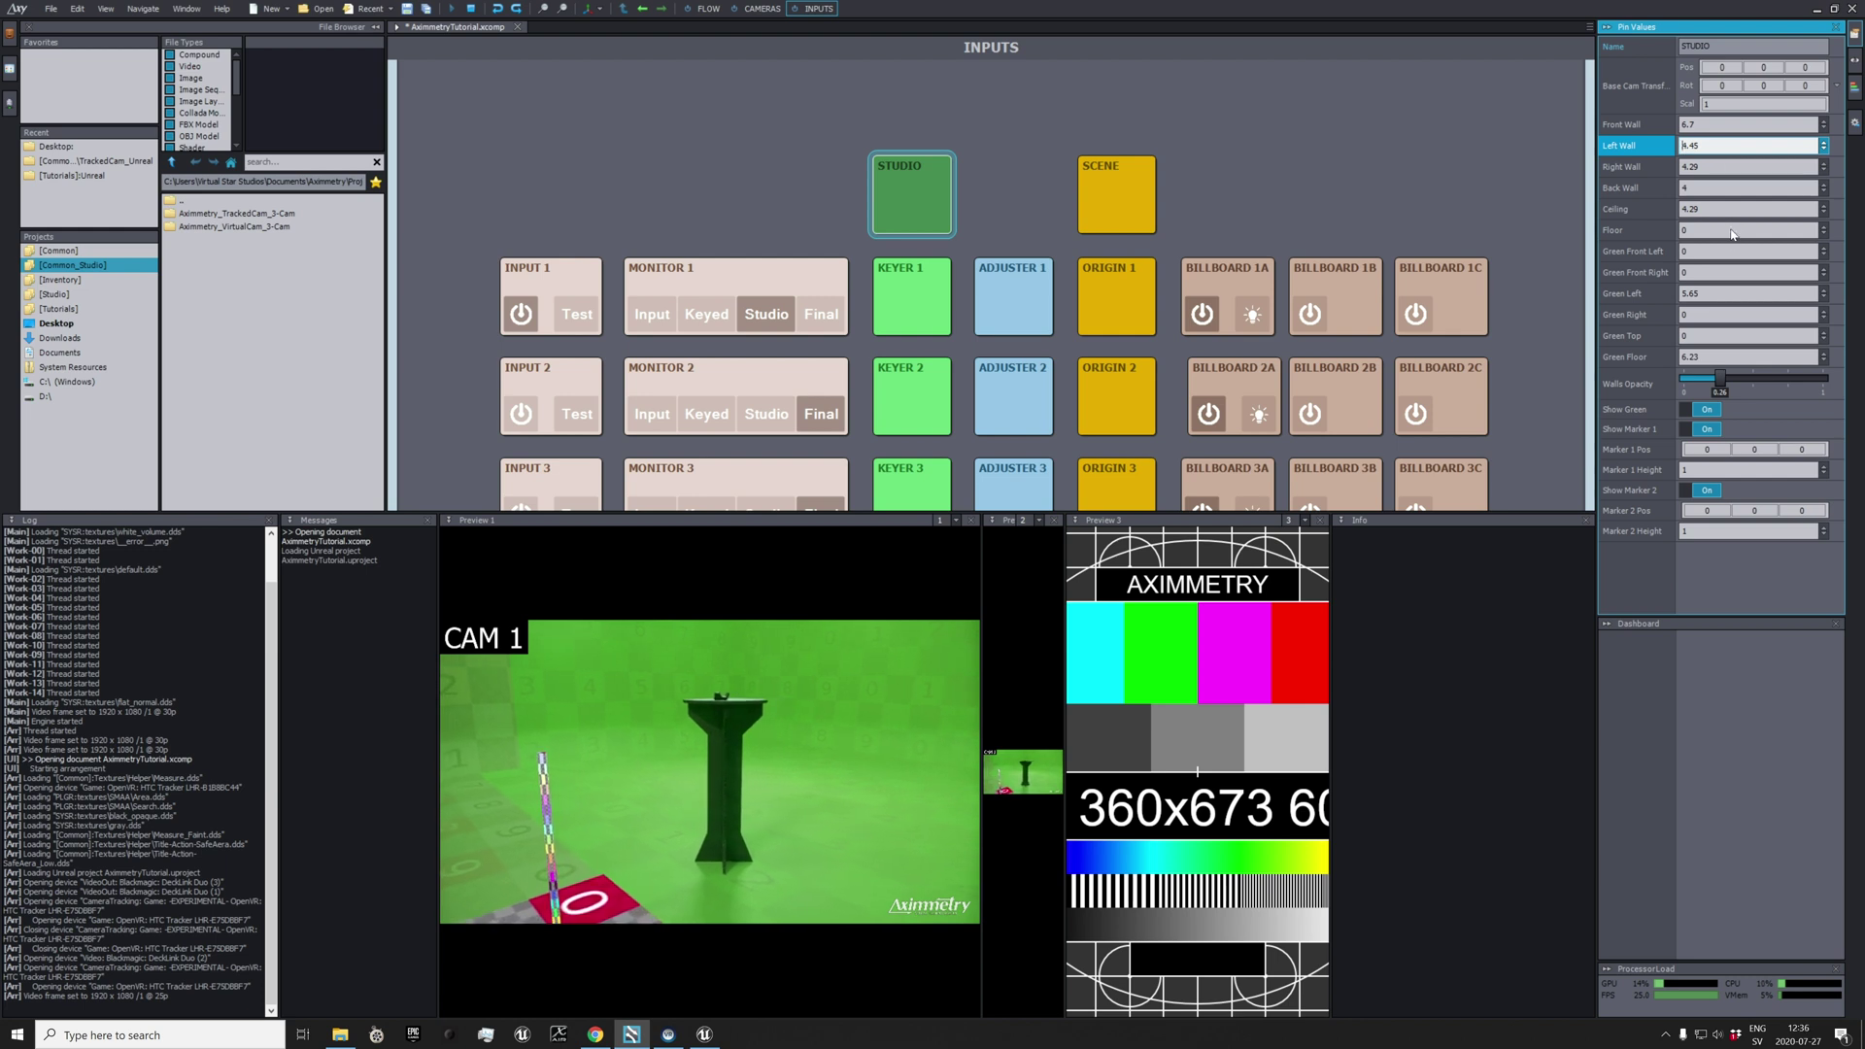
Adjust the STUDIO dimensions: Right Wall about 4.1, Back Wall 3.34, Green Left 5.81 and Green Floor about 6.05.
{"action": "left_click", "coordinate": [1739, 167]}
{"action": "type", "text": "3.92"}
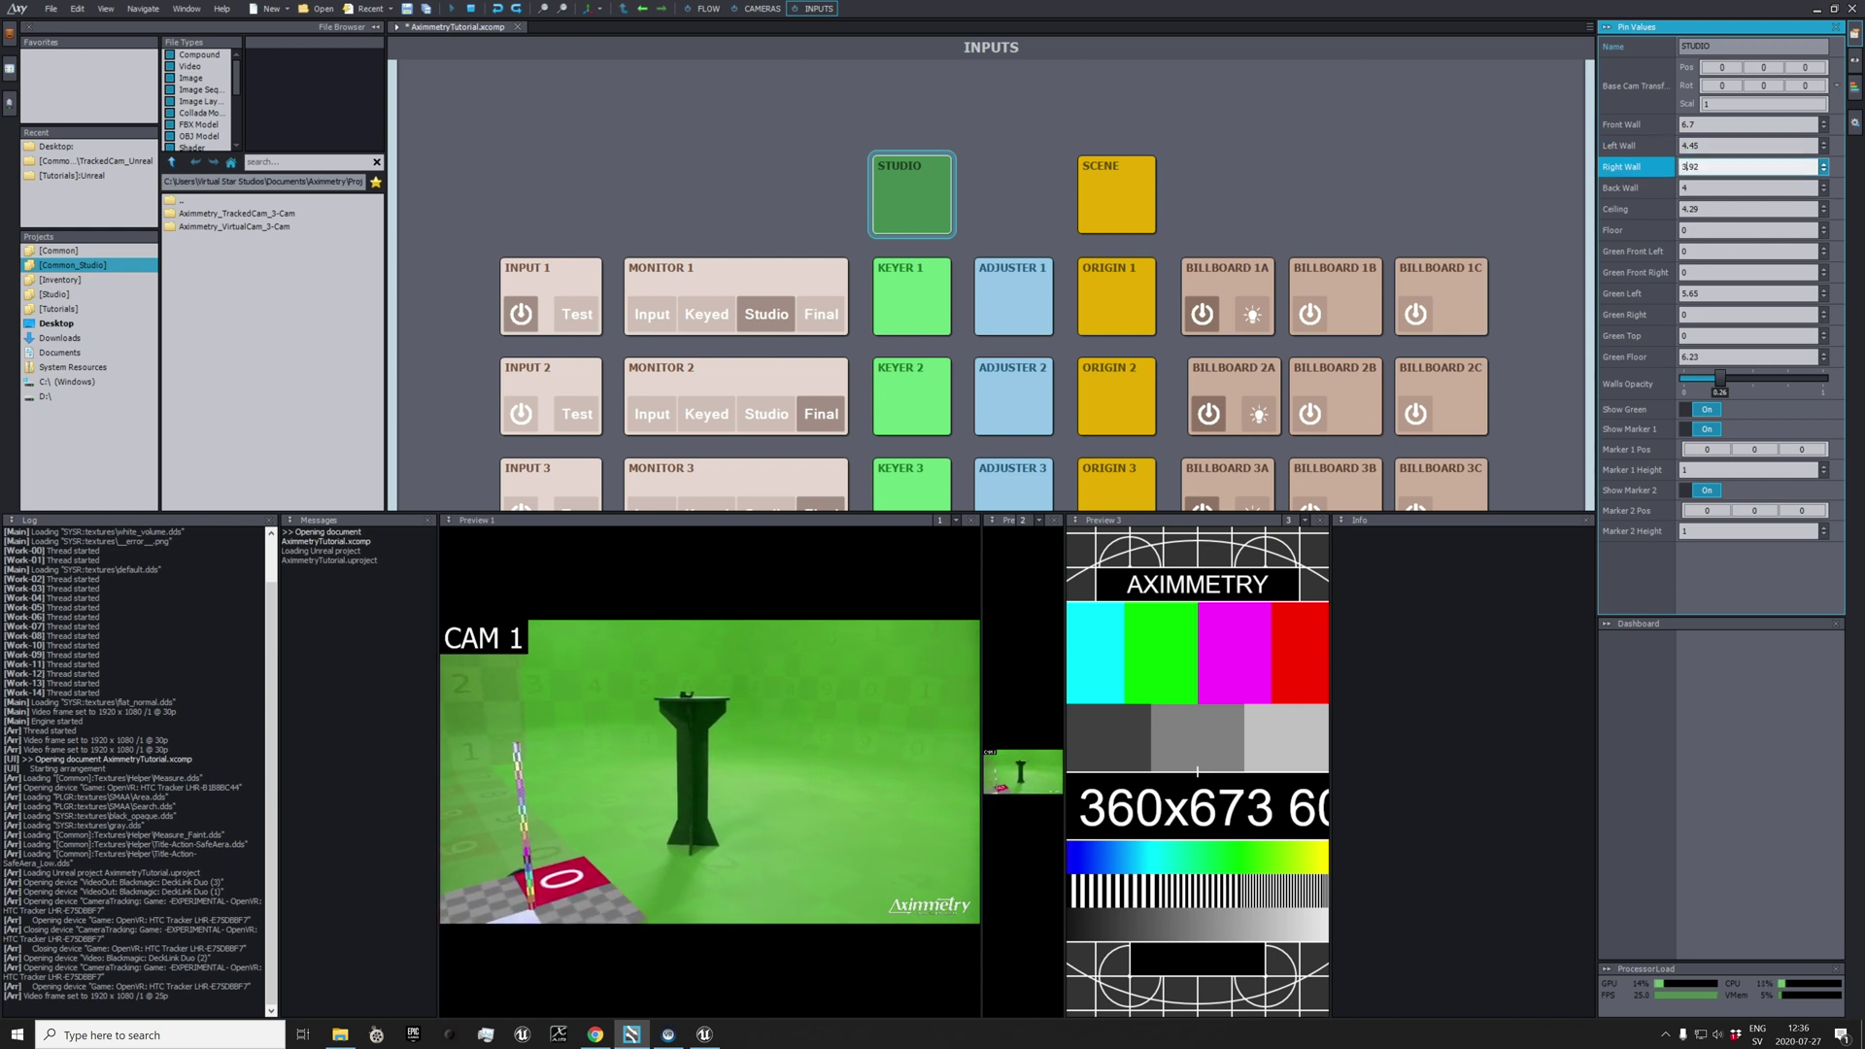
{"action": "left_click", "coordinate": [1737, 187]}
{"action": "type", "text": "3.74"}
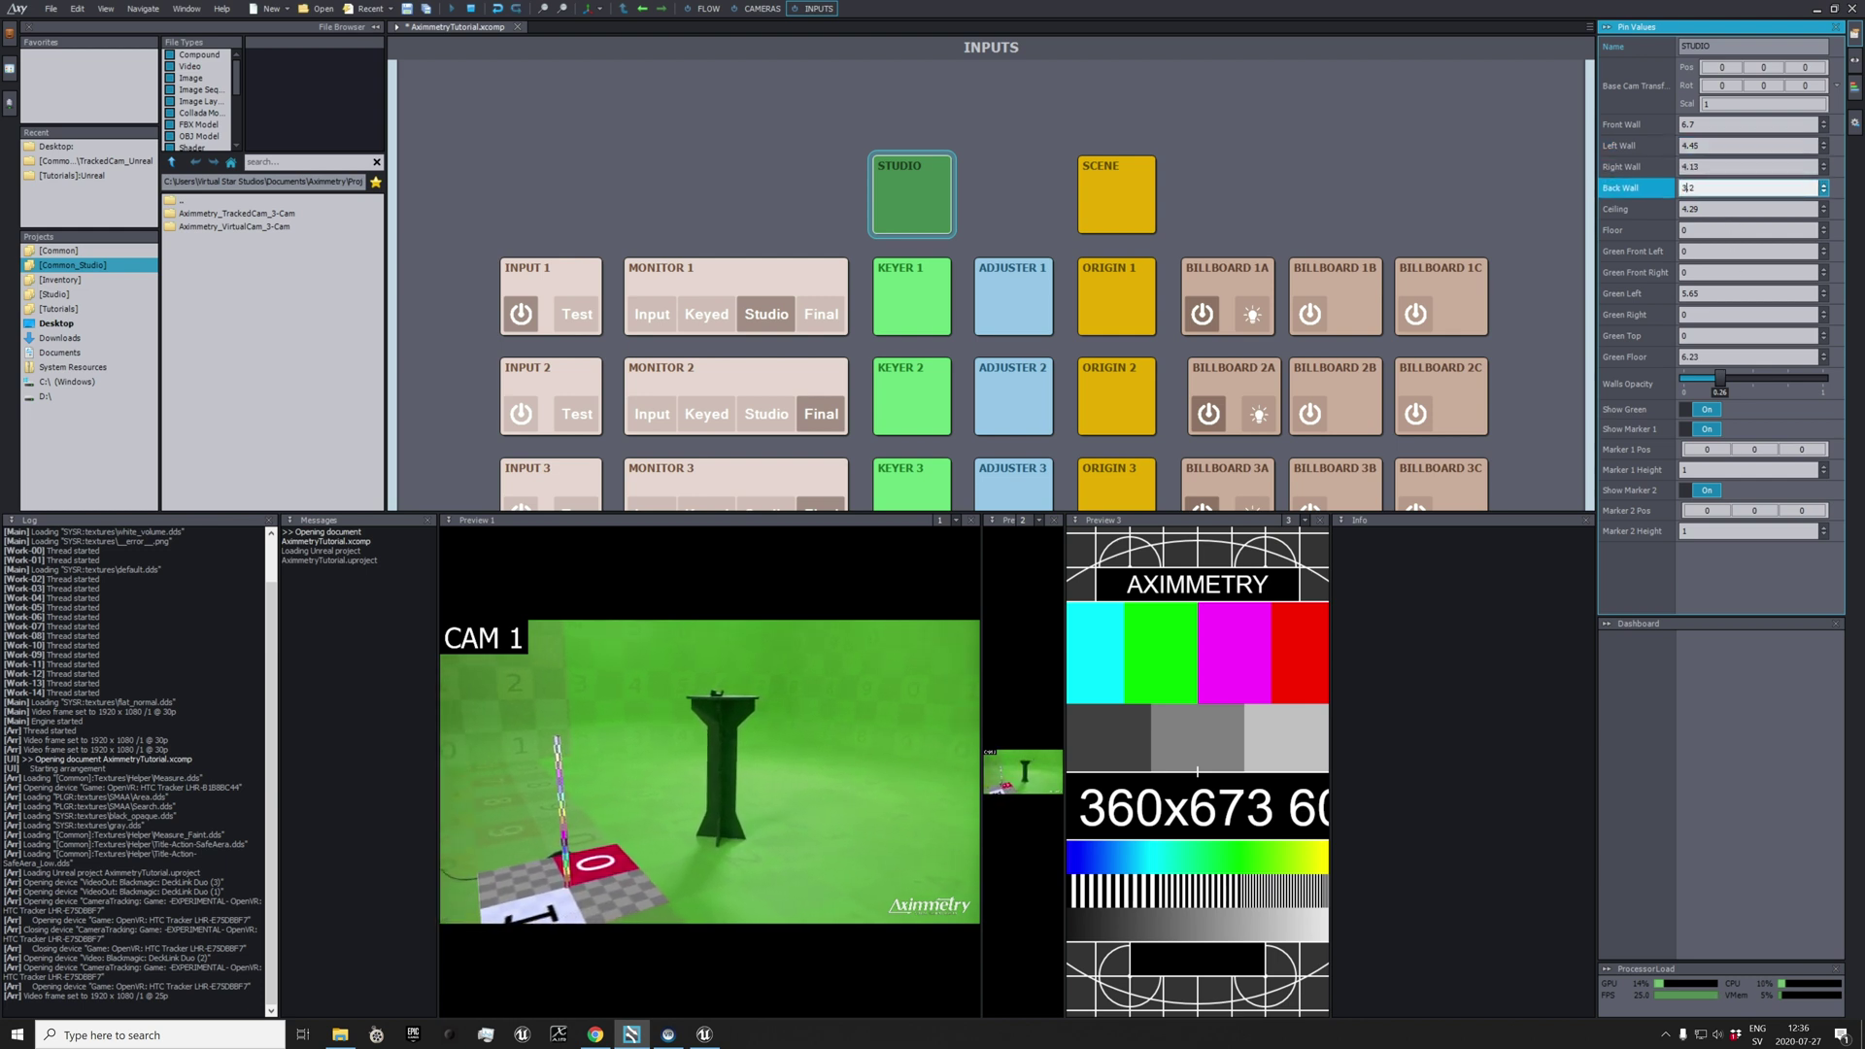
{"action": "left_click_drag", "start_coordinate": [1726, 190], "coordinate": [1725, 184]}
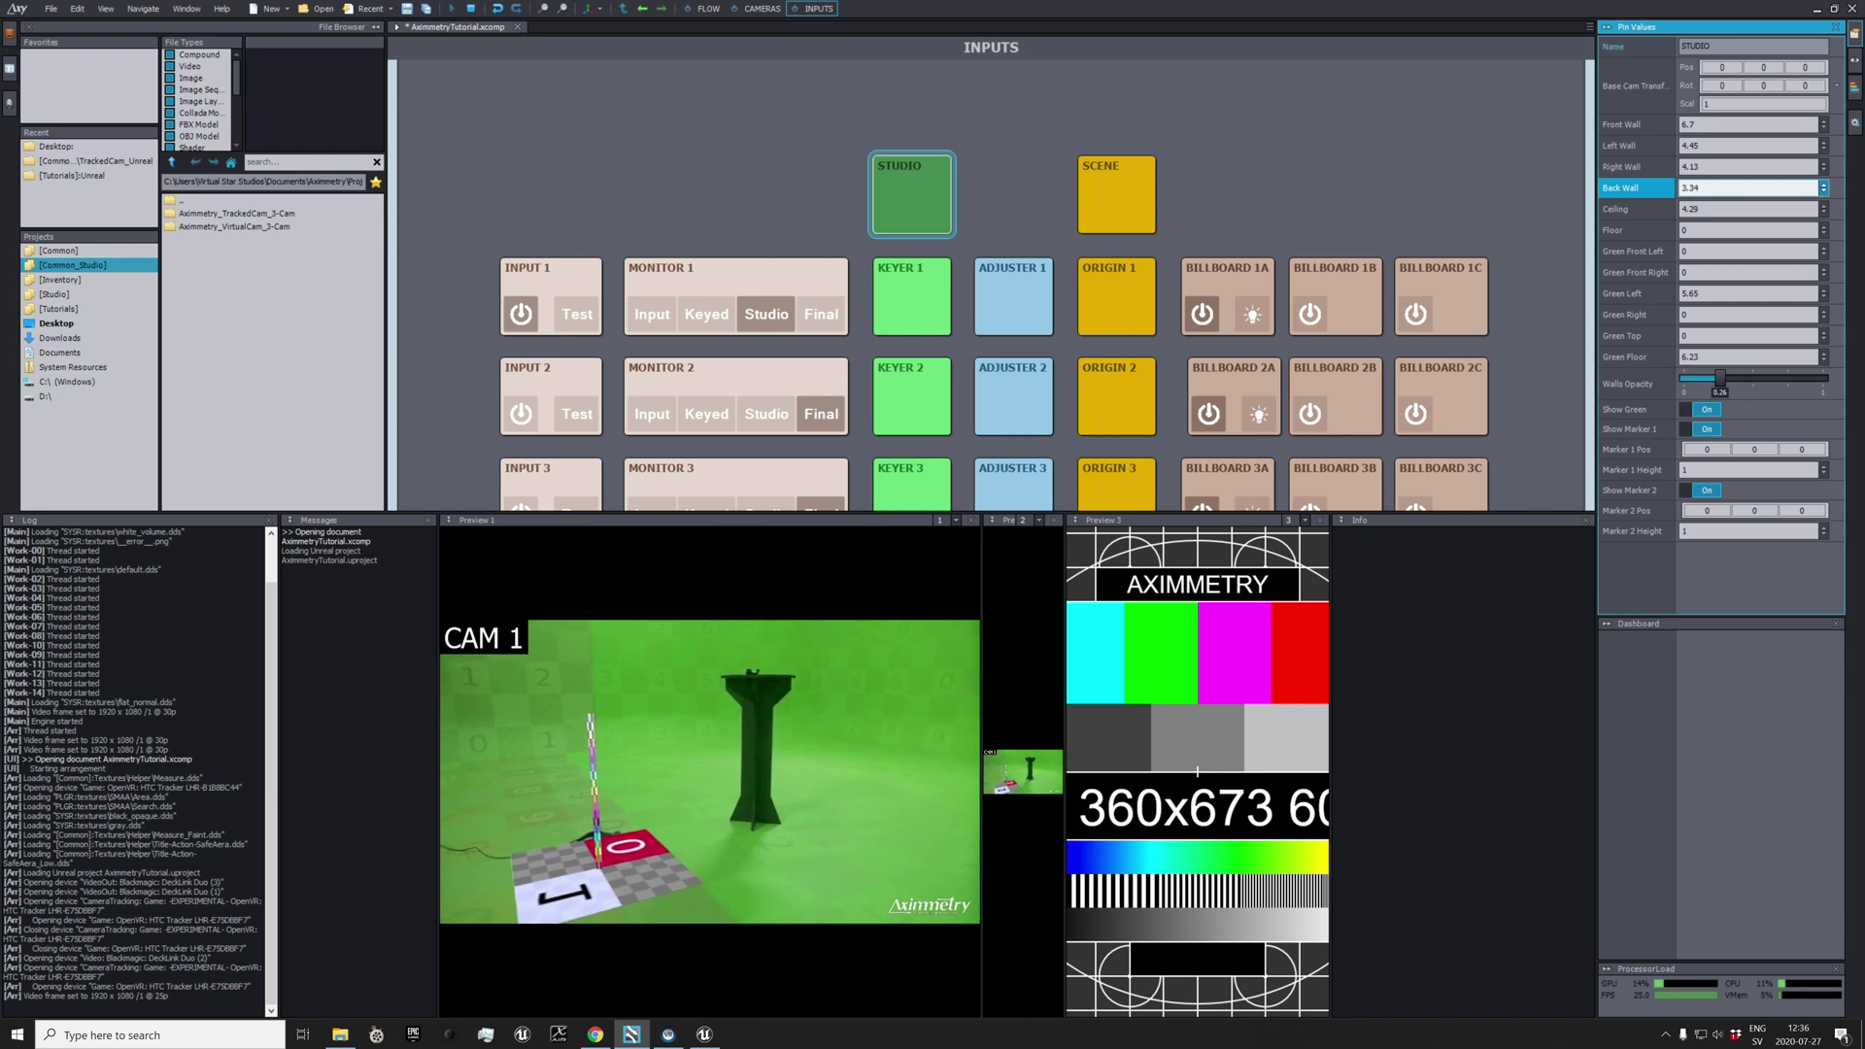
{"action": "left_click_drag", "start_coordinate": [1725, 293], "coordinate": [1725, 377]}
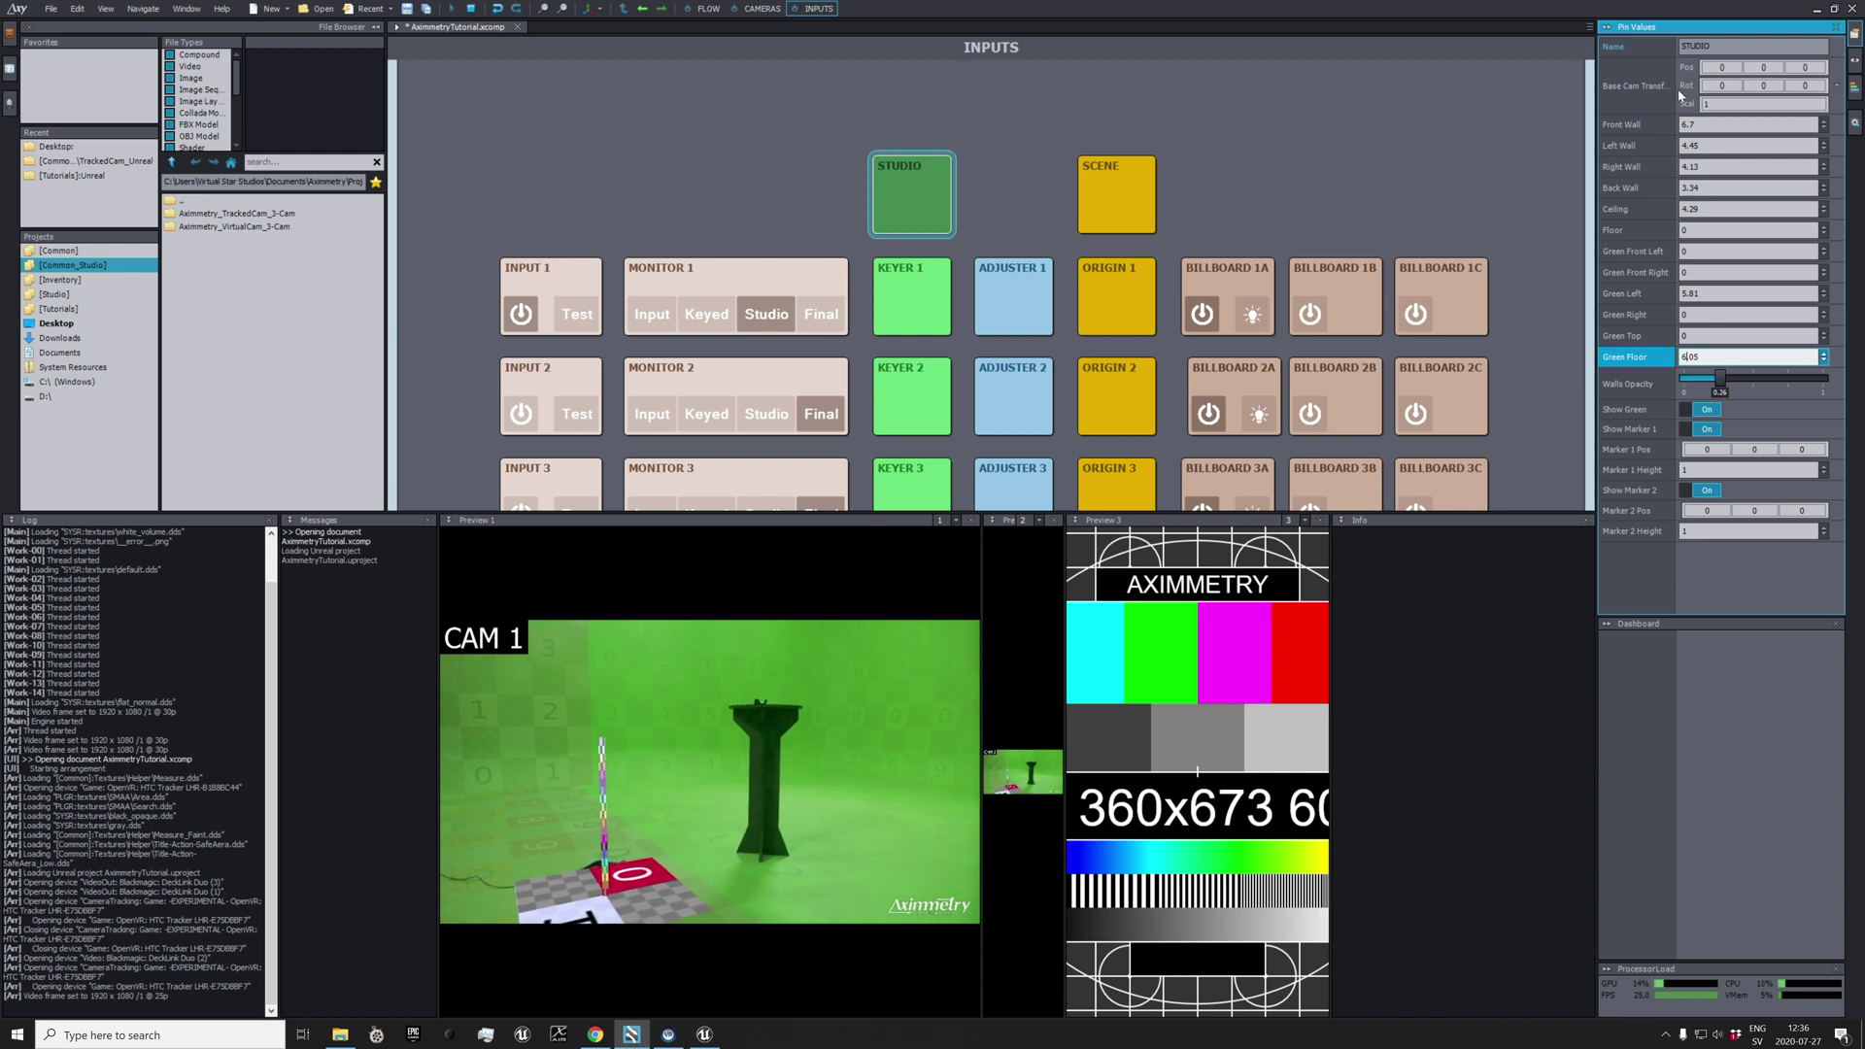
Adjust the STUDIO's Front Wall to 4.94 to fit the real green screen, and fine-tune the Walls Opacity.
{"action": "left_click", "coordinate": [1691, 124]}
{"action": "type", "text": "6.13"}
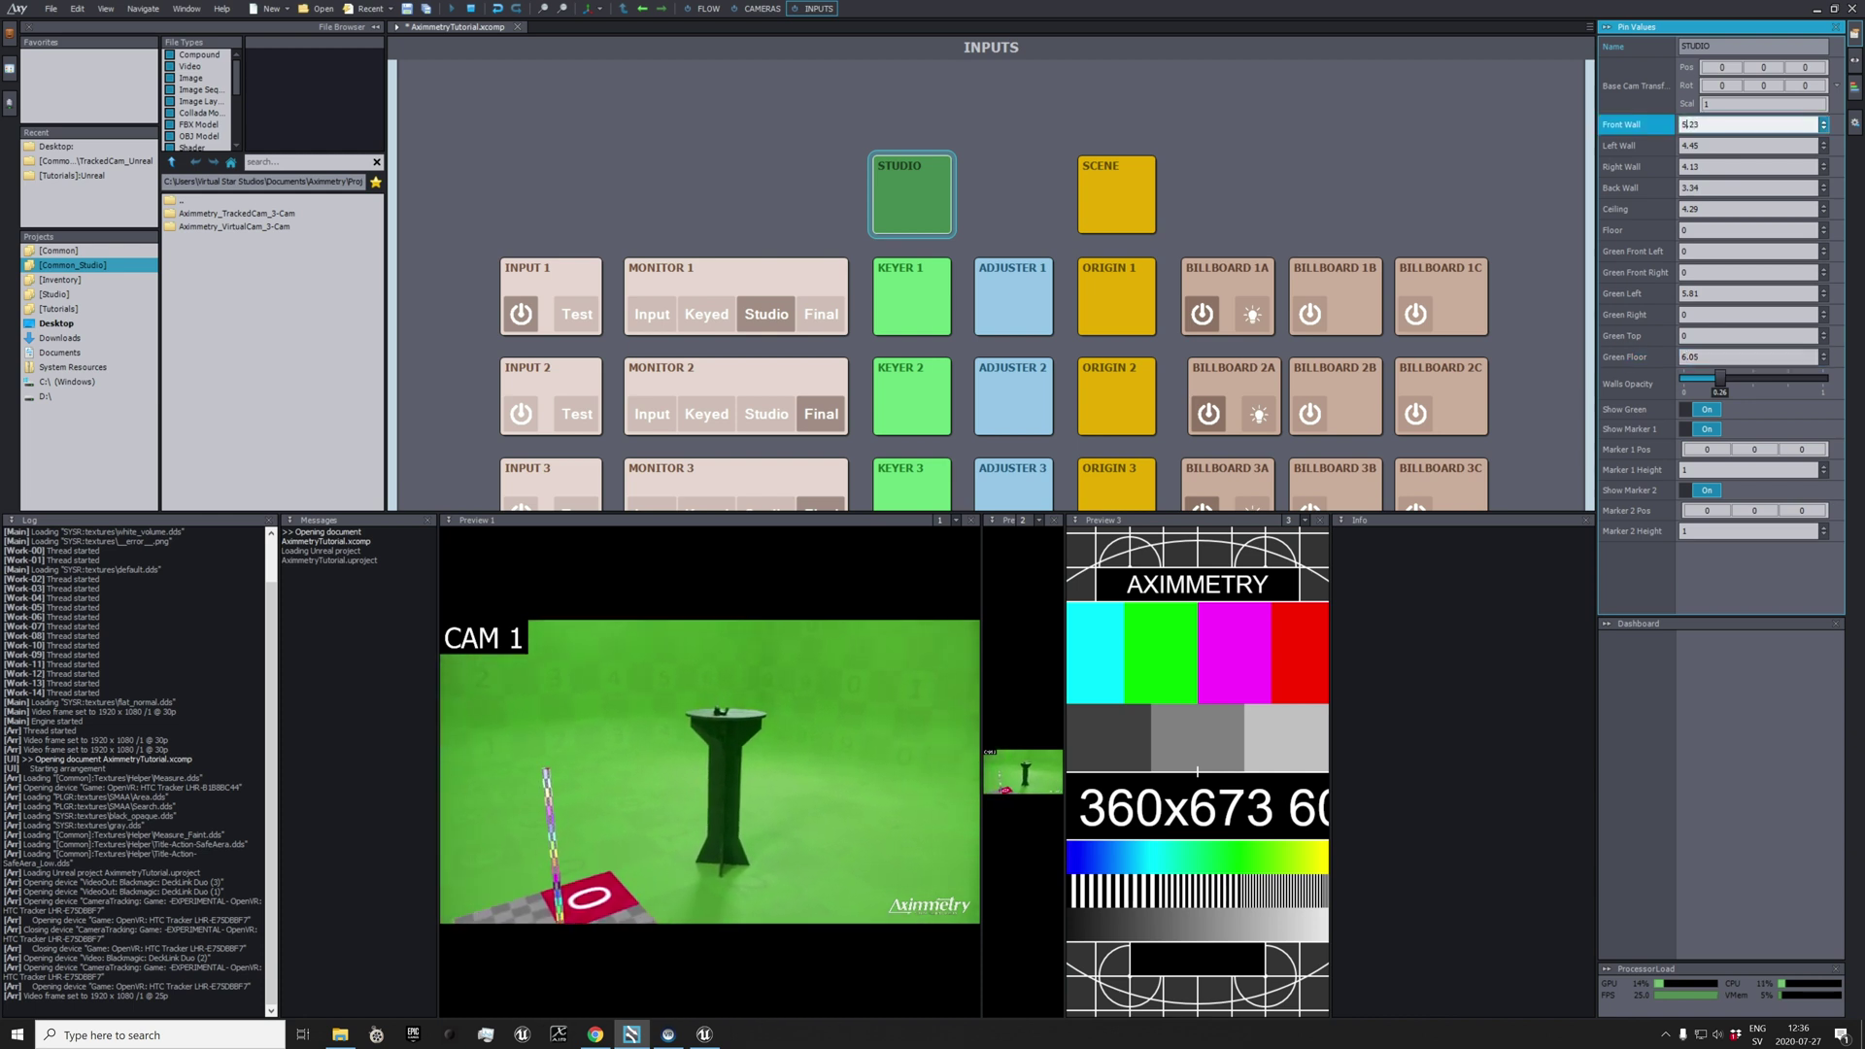
{"action": "left_click_drag", "start_coordinate": [1687, 125], "coordinate": [1687, 92]}
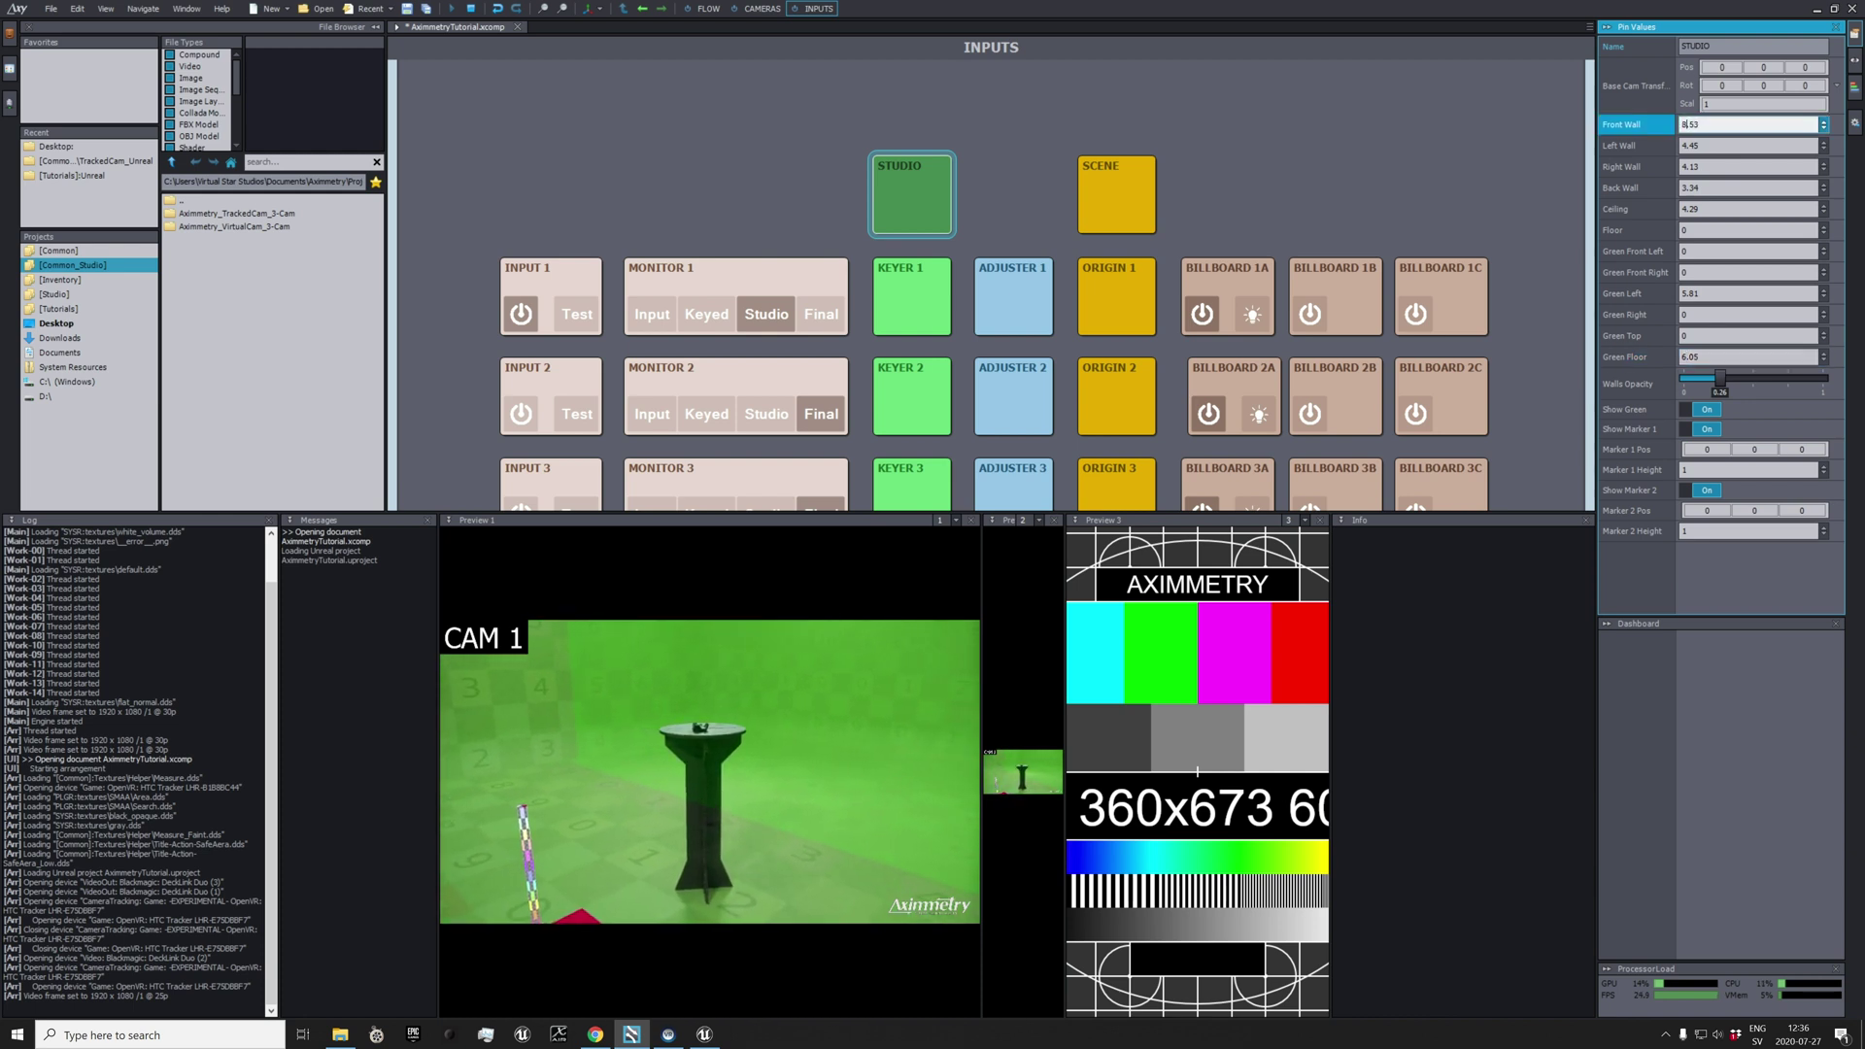
{"action": "scroll", "coordinate": [1684, 125], "scroll_direction": "up", "scroll_amount": 5}
{"action": "scroll", "coordinate": [1683, 125], "scroll_direction": "down", "scroll_amount": 4}
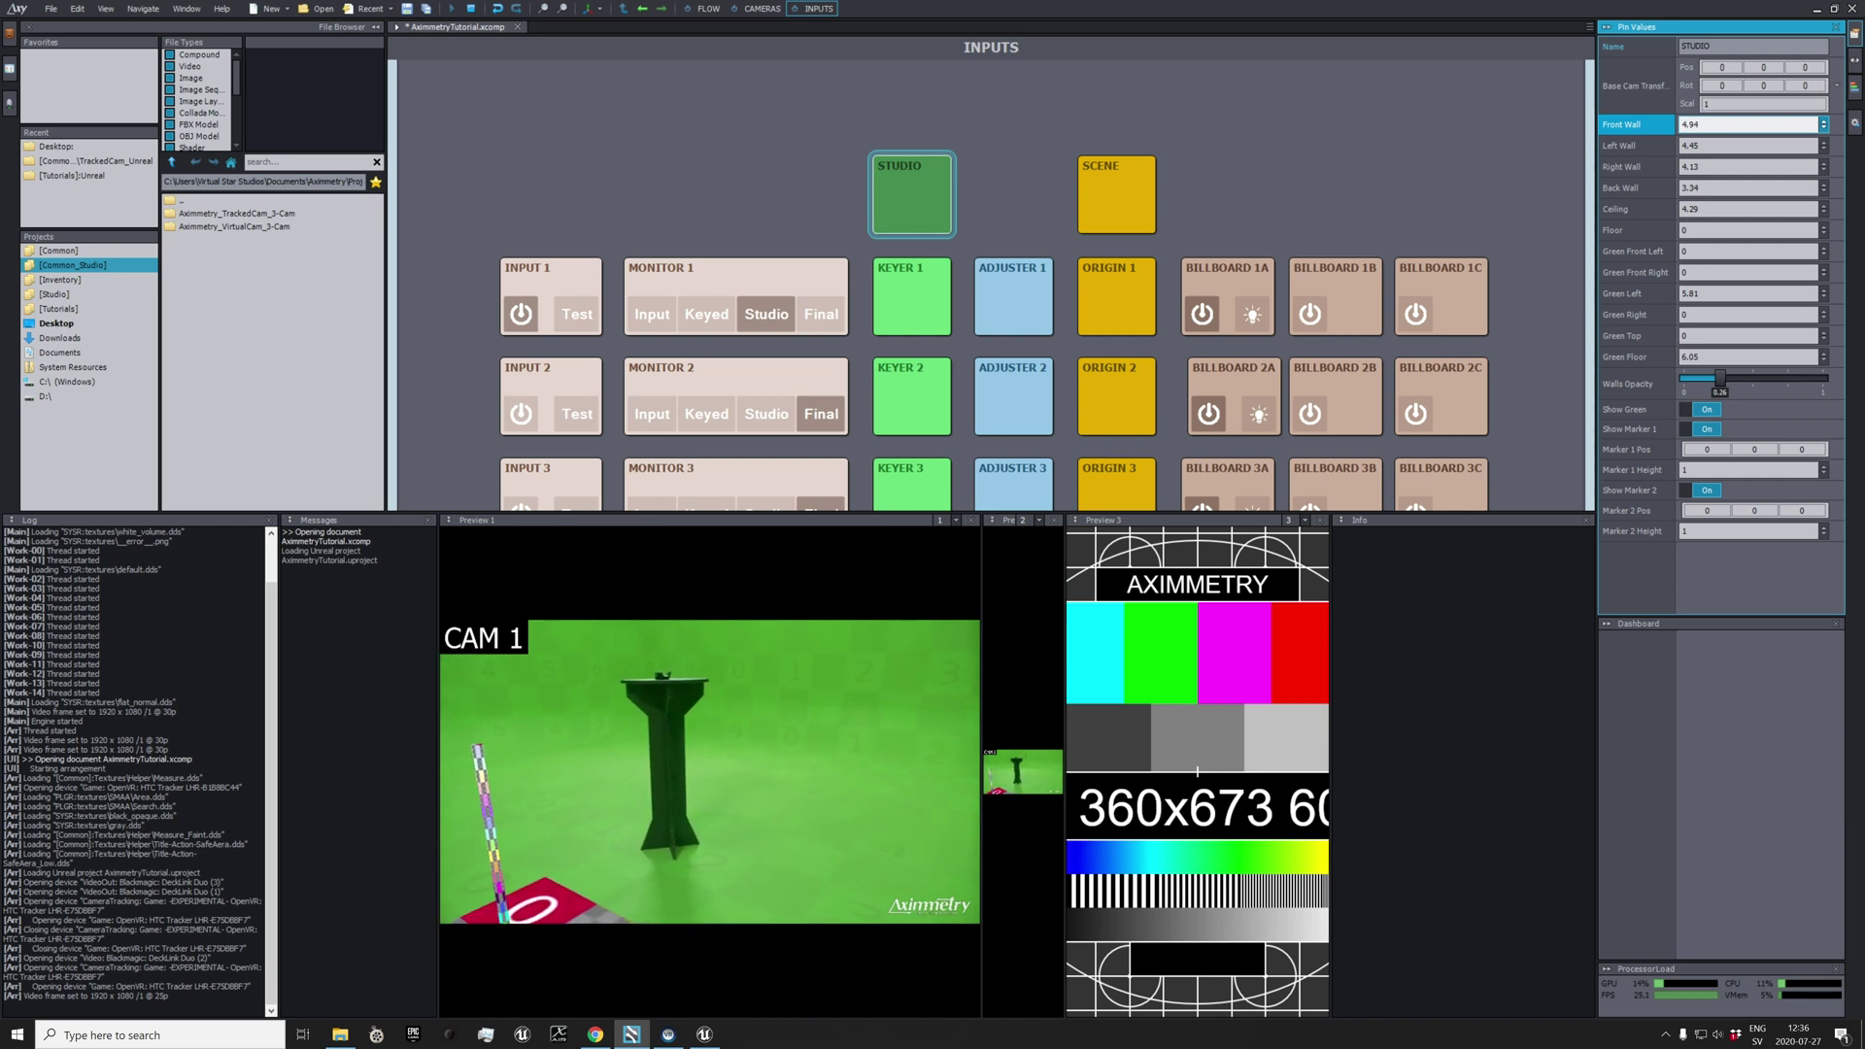
{"action": "mouse_move", "coordinate": [1720, 386]}
{"action": "left_mouse_down"}
{"action": "mouse_move", "coordinate": [1775, 380]}
{"action": "mouse_move", "coordinate": [1717, 379]}
{"action": "left_mouse_up"}
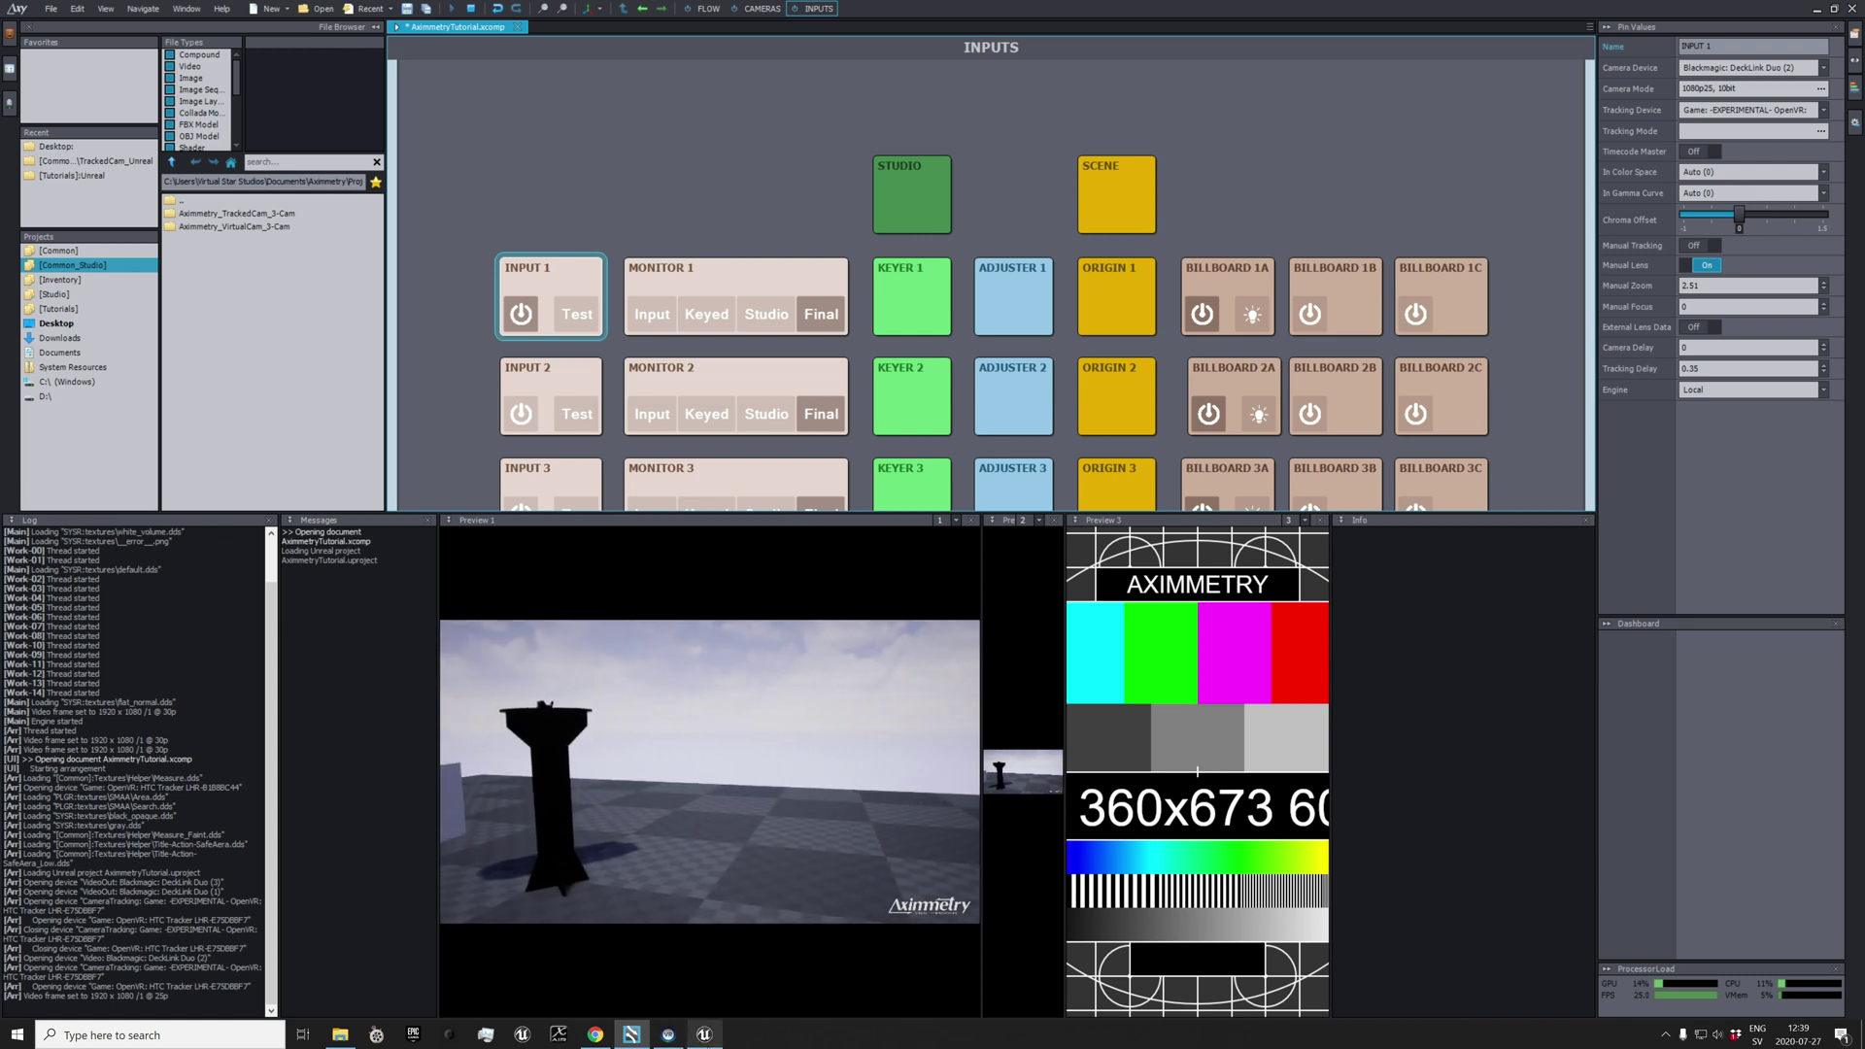
Switch to the Unreal Editor with the AximmetryMap level and turn the viewport to view the tracked camera and cylinder from another angle.
{"action": "mouse_move", "coordinate": [704, 1034]}
{"action": "left_click", "coordinate": [704, 967]}
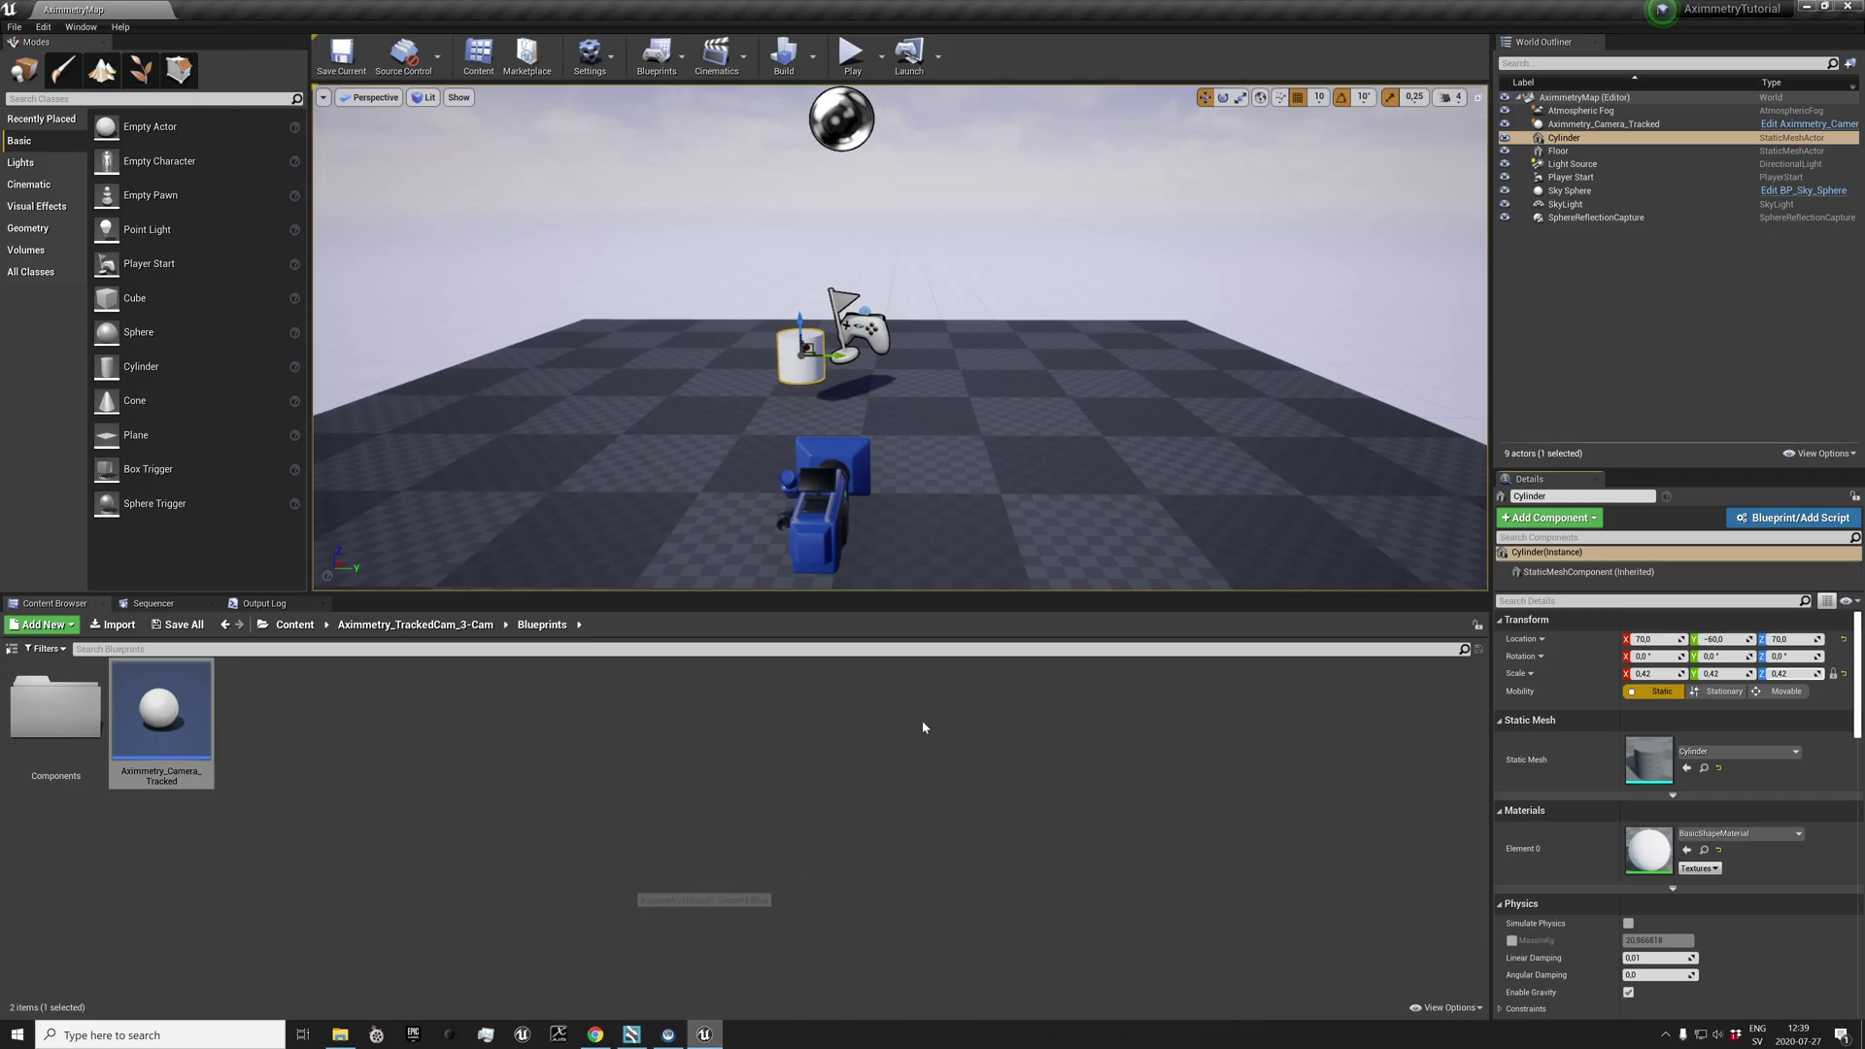
{"action": "key", "text": "alt+z"}
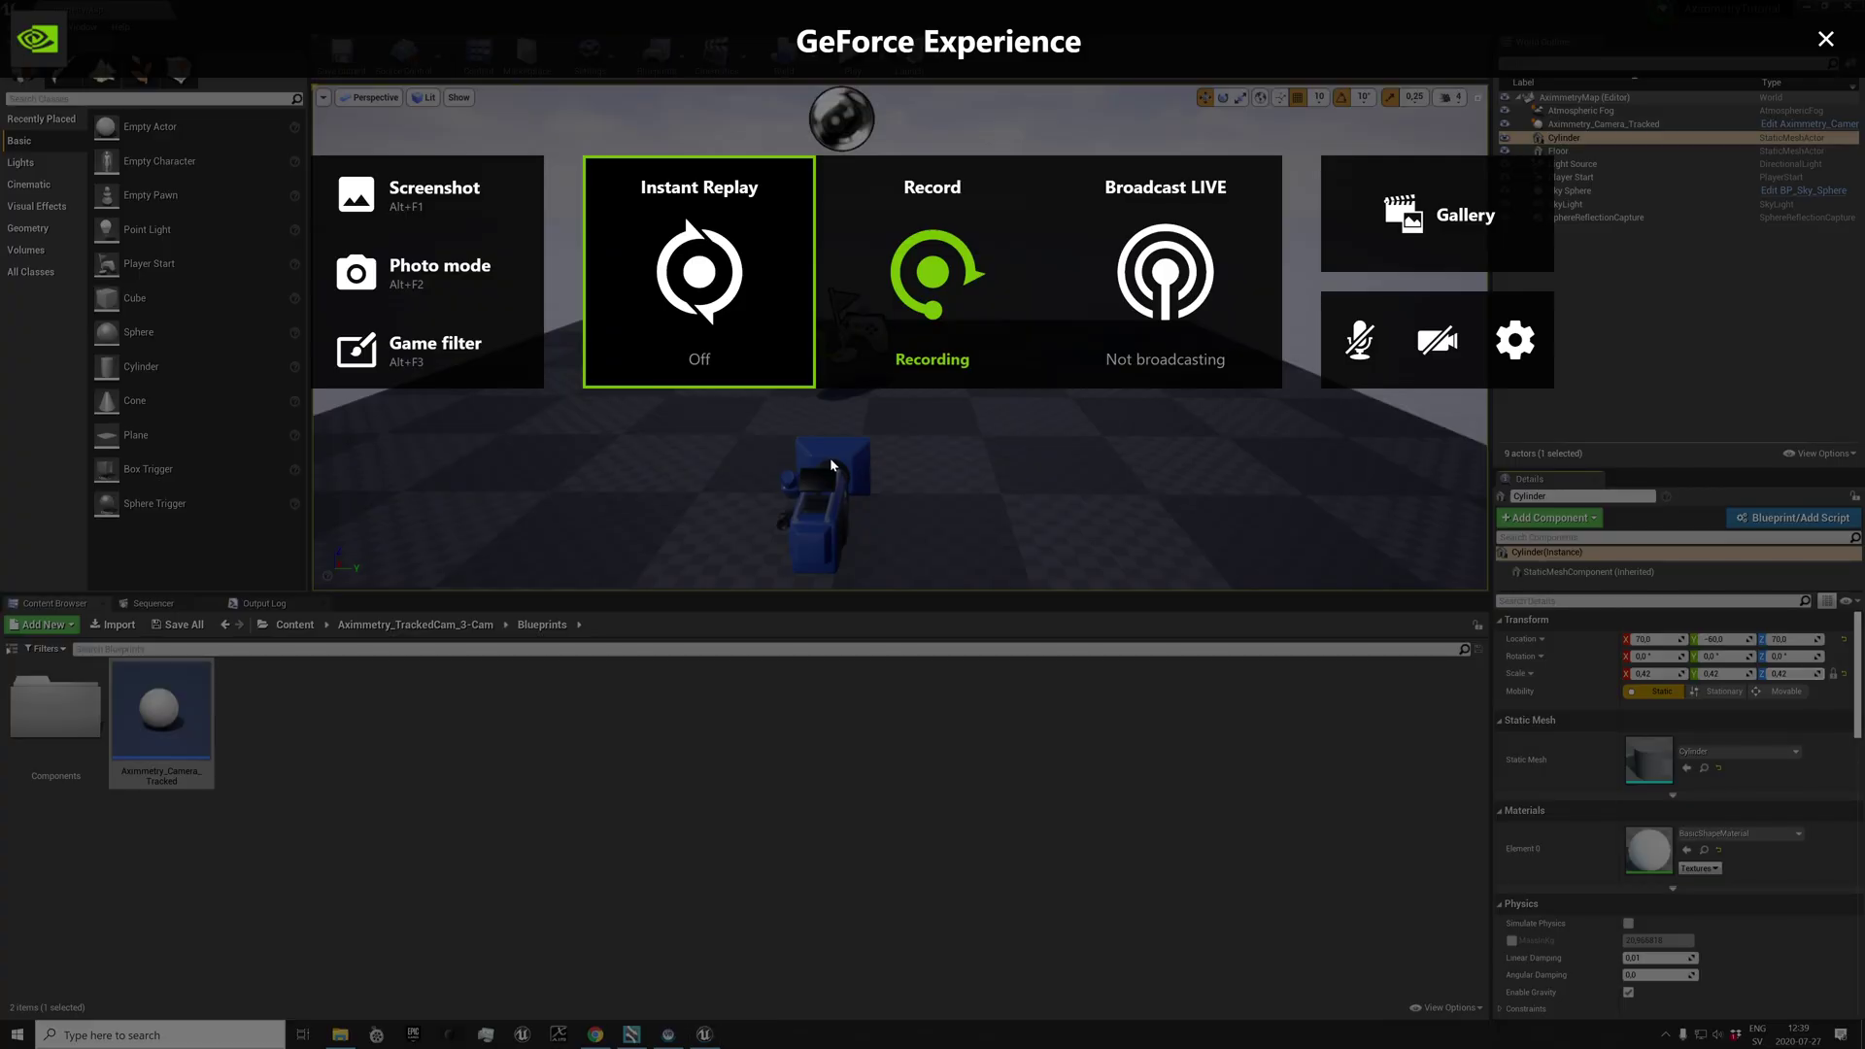
{"action": "key", "text": "alt+z"}
{"action": "right_click_drag", "start_coordinate": [912, 429], "coordinate": [379, 319]}
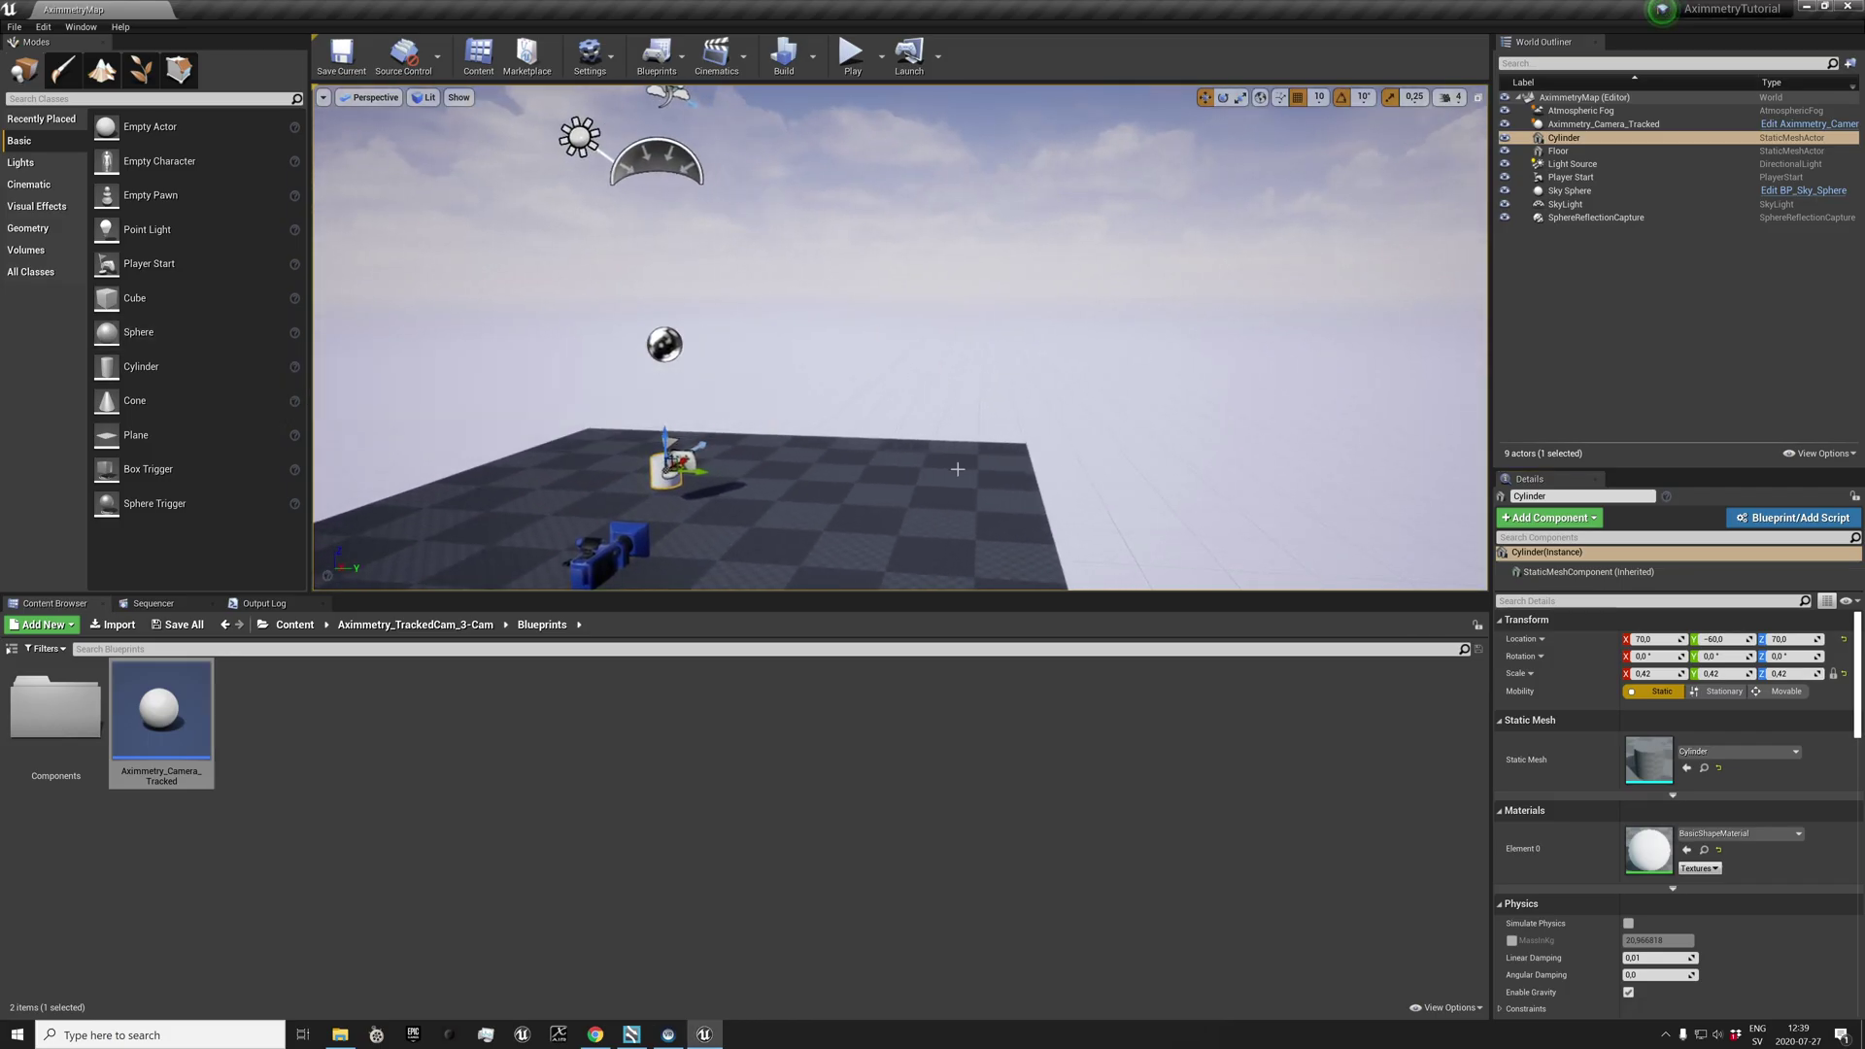
Add a cone on the floor in front of the cylinder and a point light beside it, just above the floor.
{"action": "mouse_move", "coordinate": [726, 481]}
{"action": "right_mouse_down"}
{"action": "mouse_move", "coordinate": [634, 498]}
{"action": "mouse_move", "coordinate": [726, 481]}
{"action": "right_mouse_up"}
{"action": "left_click_drag", "start_coordinate": [137, 388], "coordinate": [838, 560]}
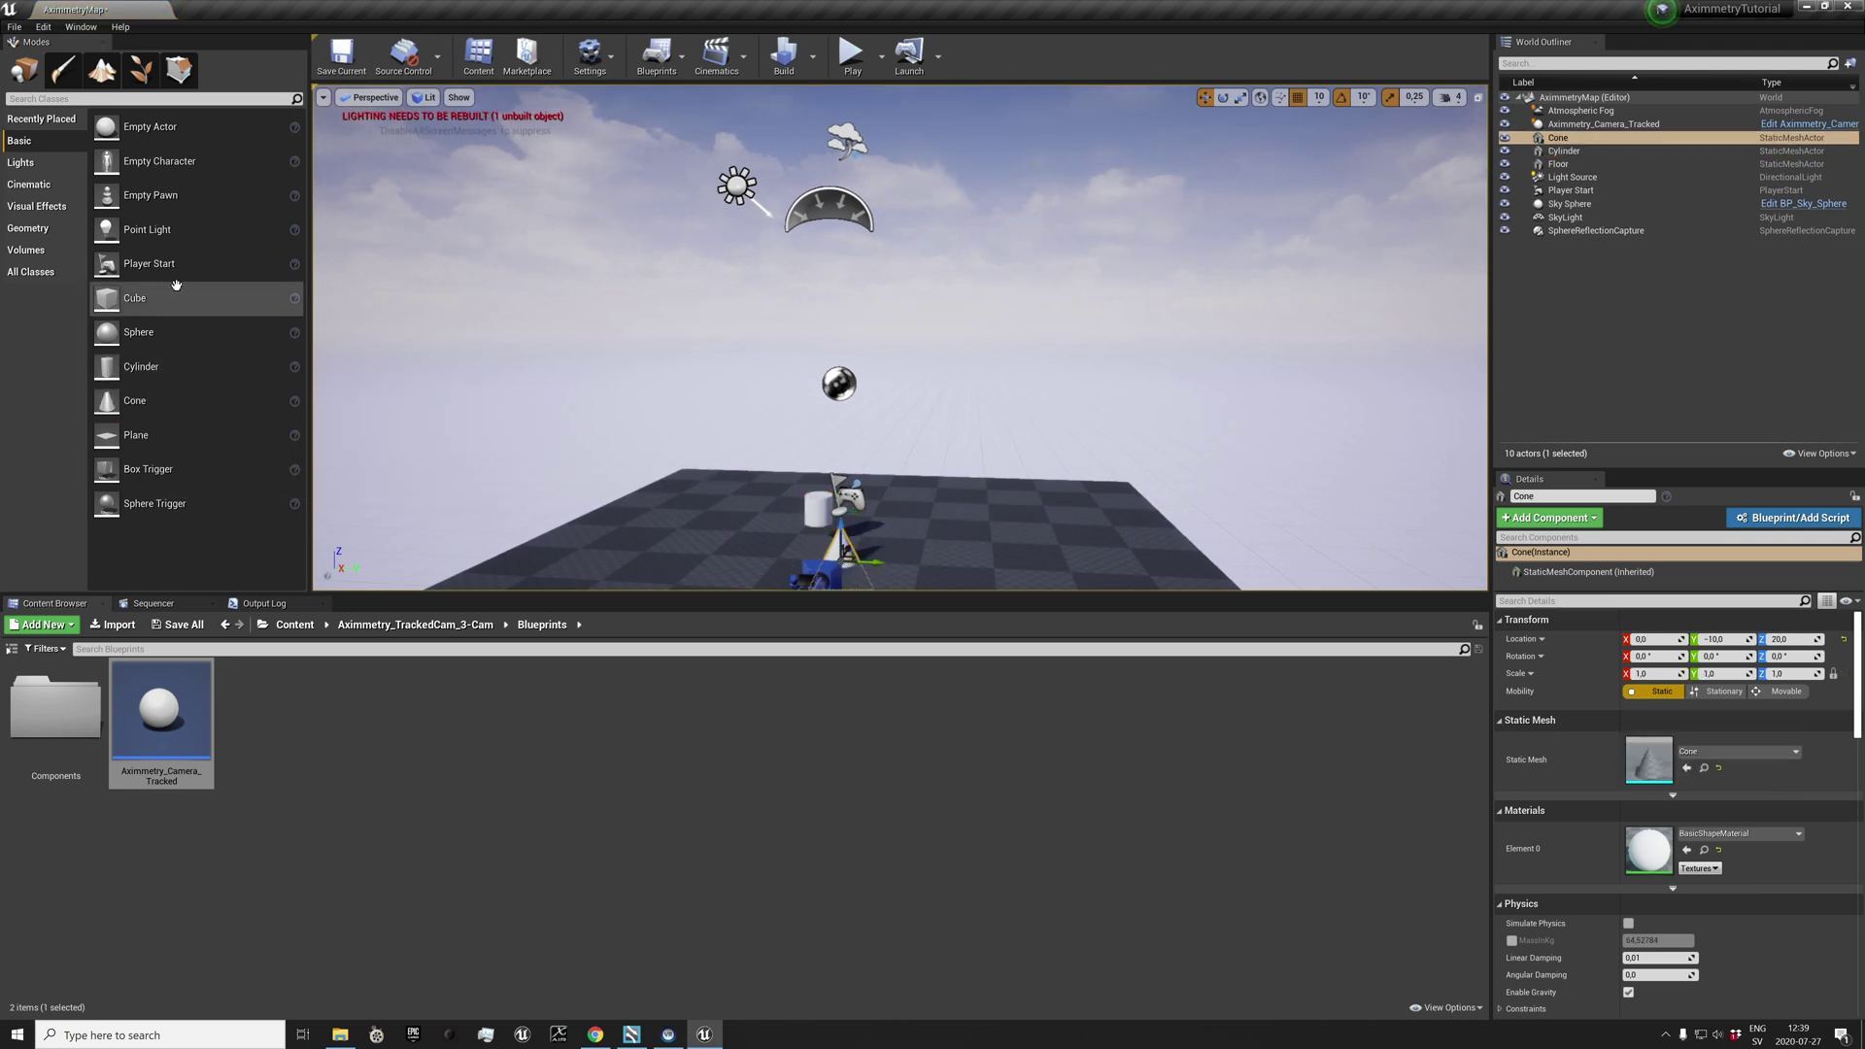
{"action": "left_click_drag", "start_coordinate": [146, 229], "coordinate": [958, 505]}
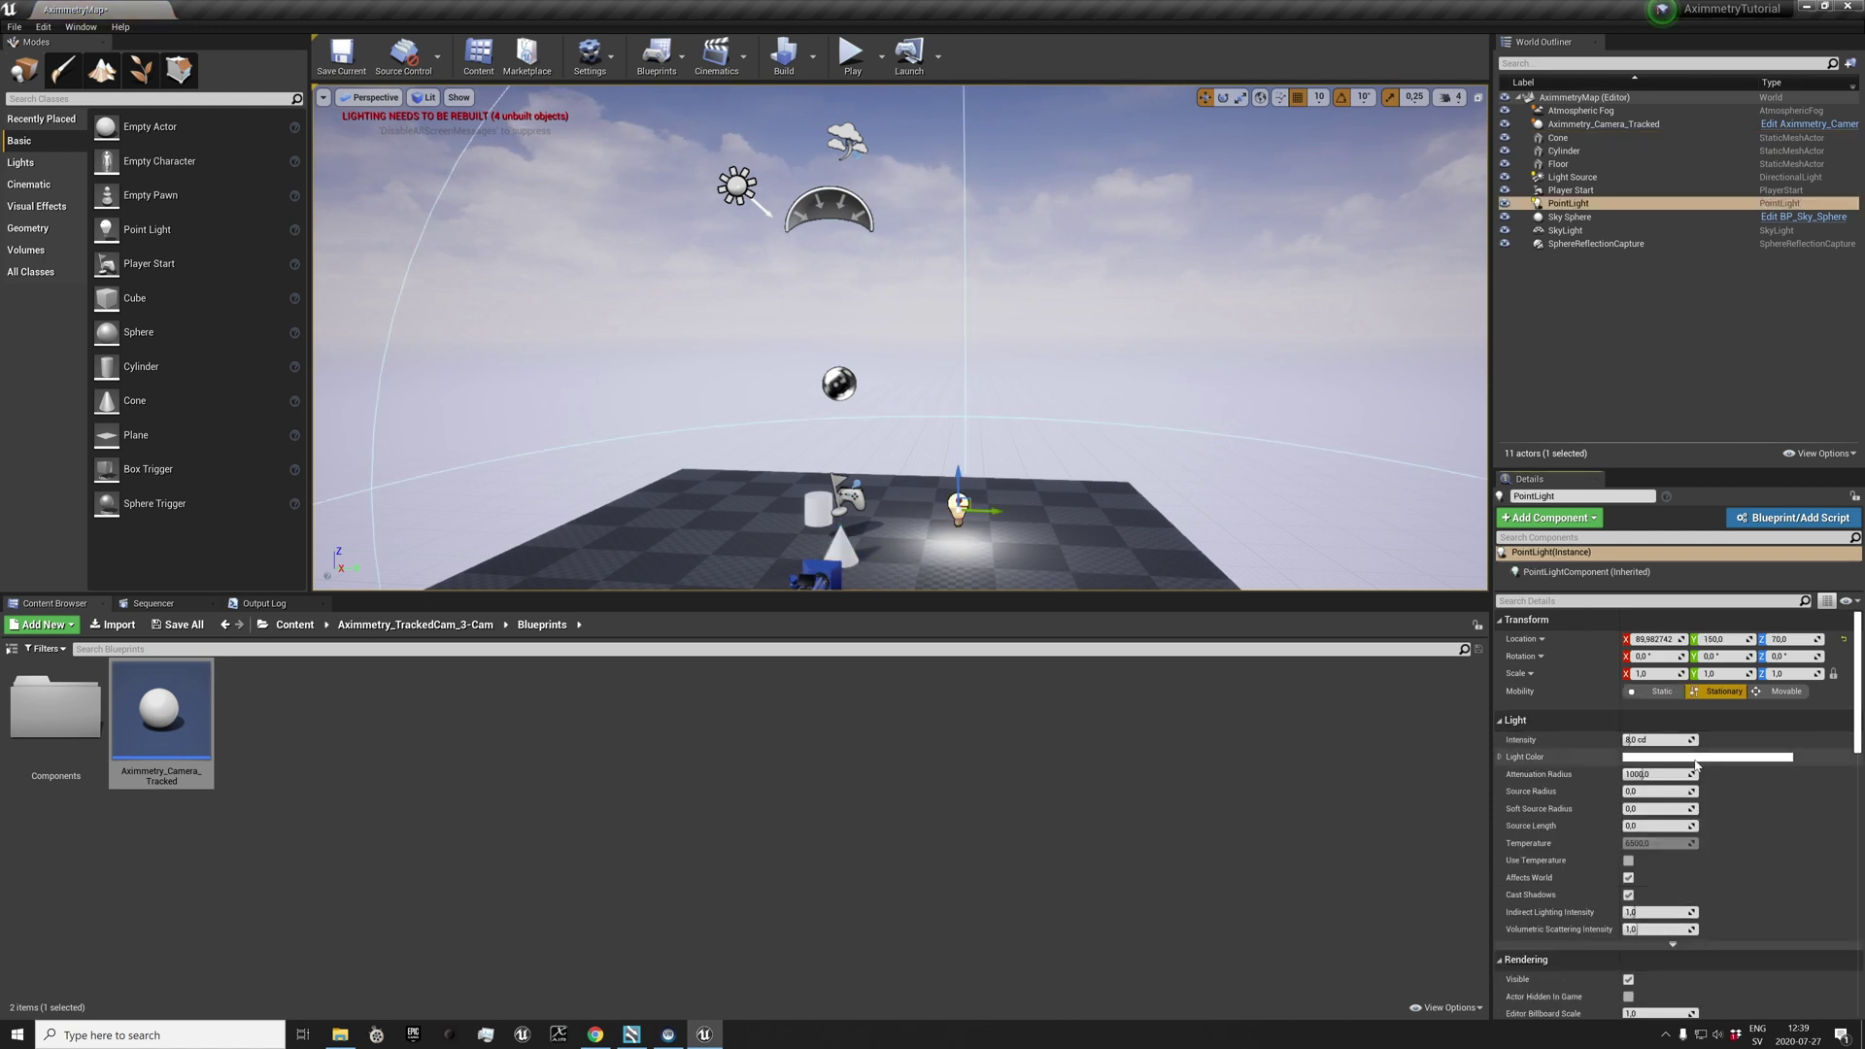
Set the point light's Light Color to pure red (FF0000) and its Intensity to 160 cd.
{"action": "left_click", "coordinate": [1690, 759]}
{"action": "left_click_drag", "start_coordinate": [1581, 743], "coordinate": [1574, 687]}
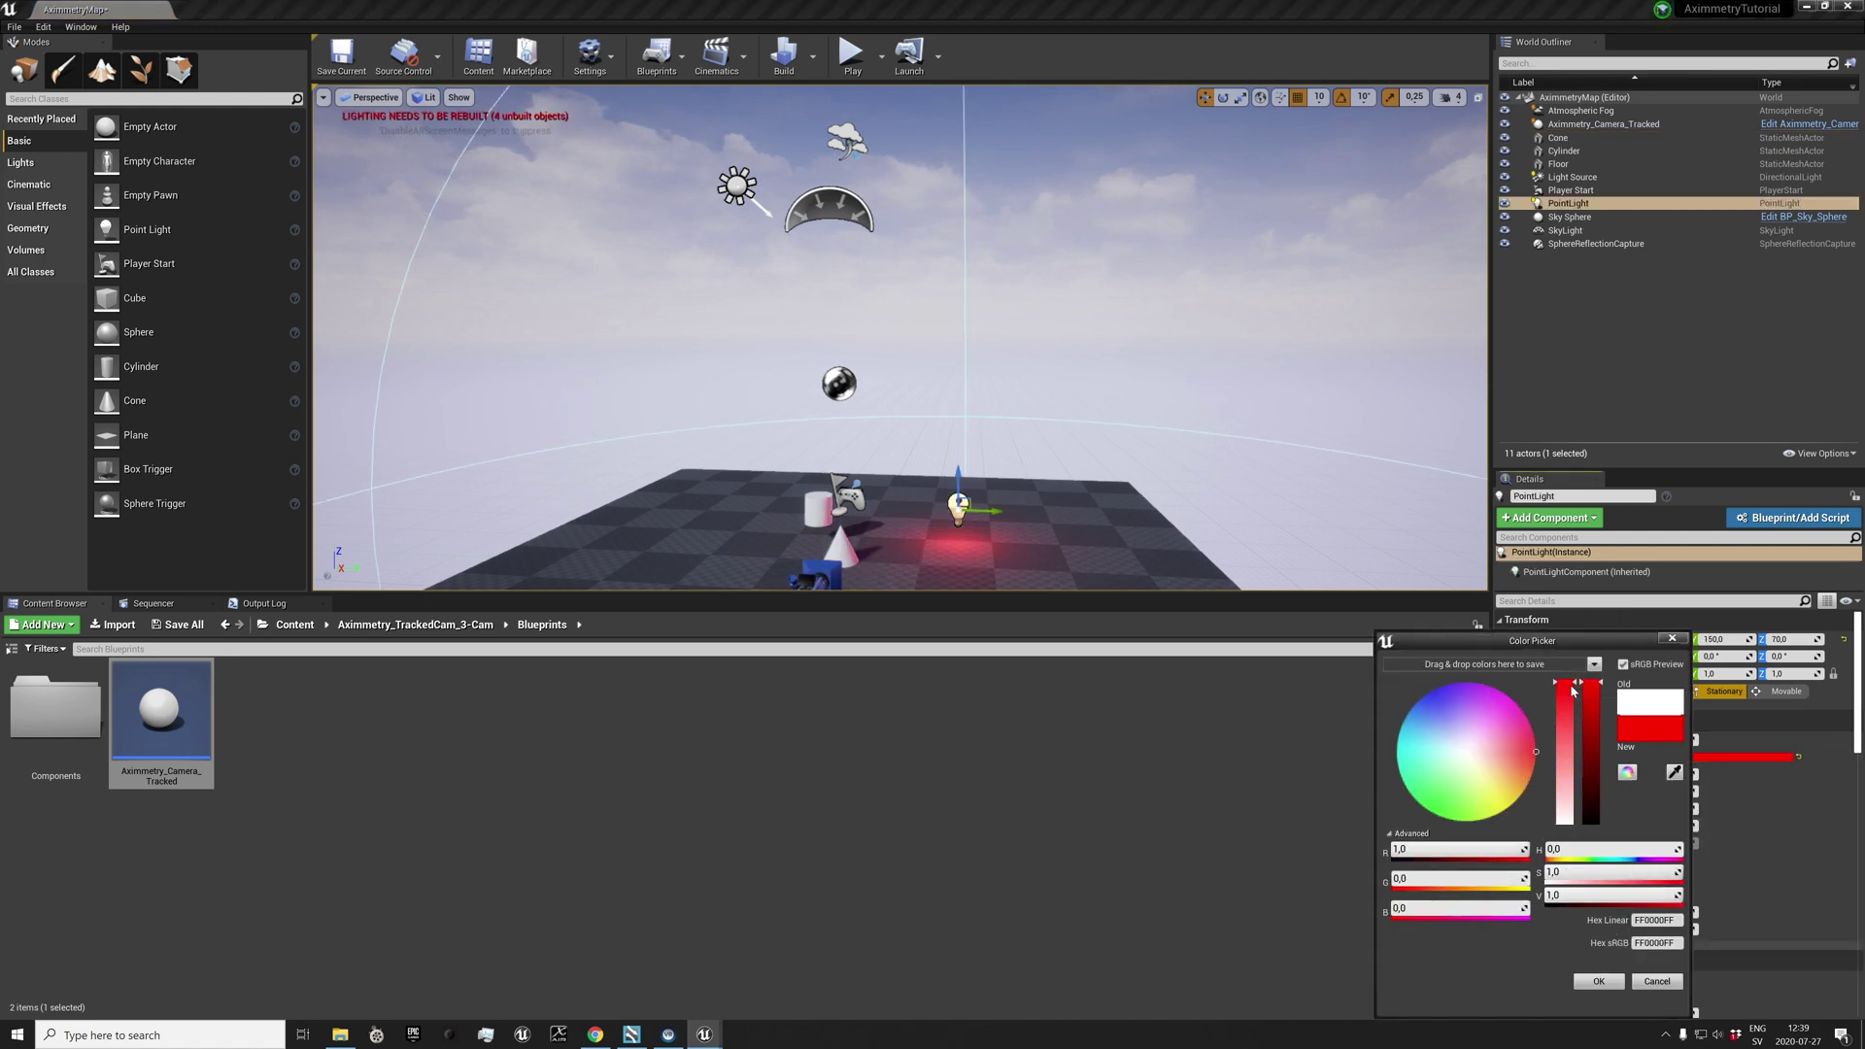
{"action": "left_click", "coordinate": [1599, 981]}
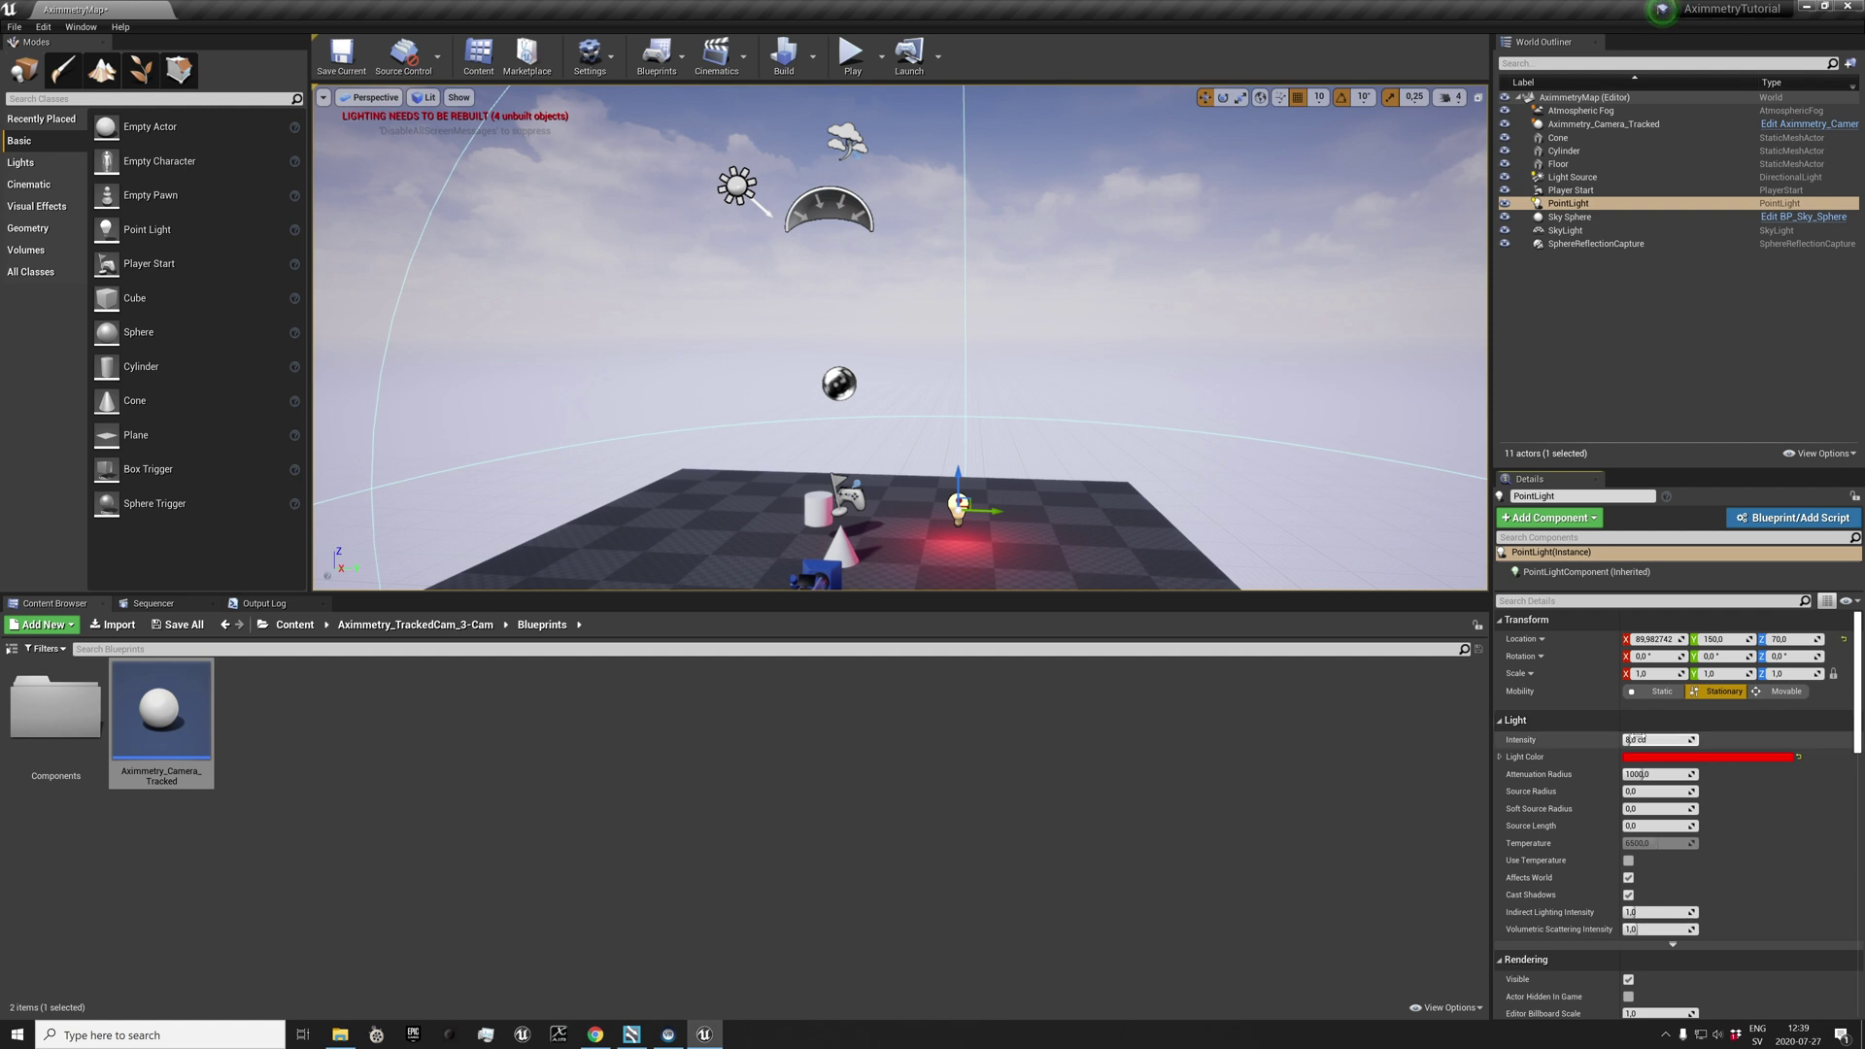
{"action": "type", "text": "160"}
{"action": "key", "text": "Return"}
Cook the project's content for Windows and switch back to Aximmetry to see the updated scene.
{"action": "left_click", "coordinate": [774, 50]}
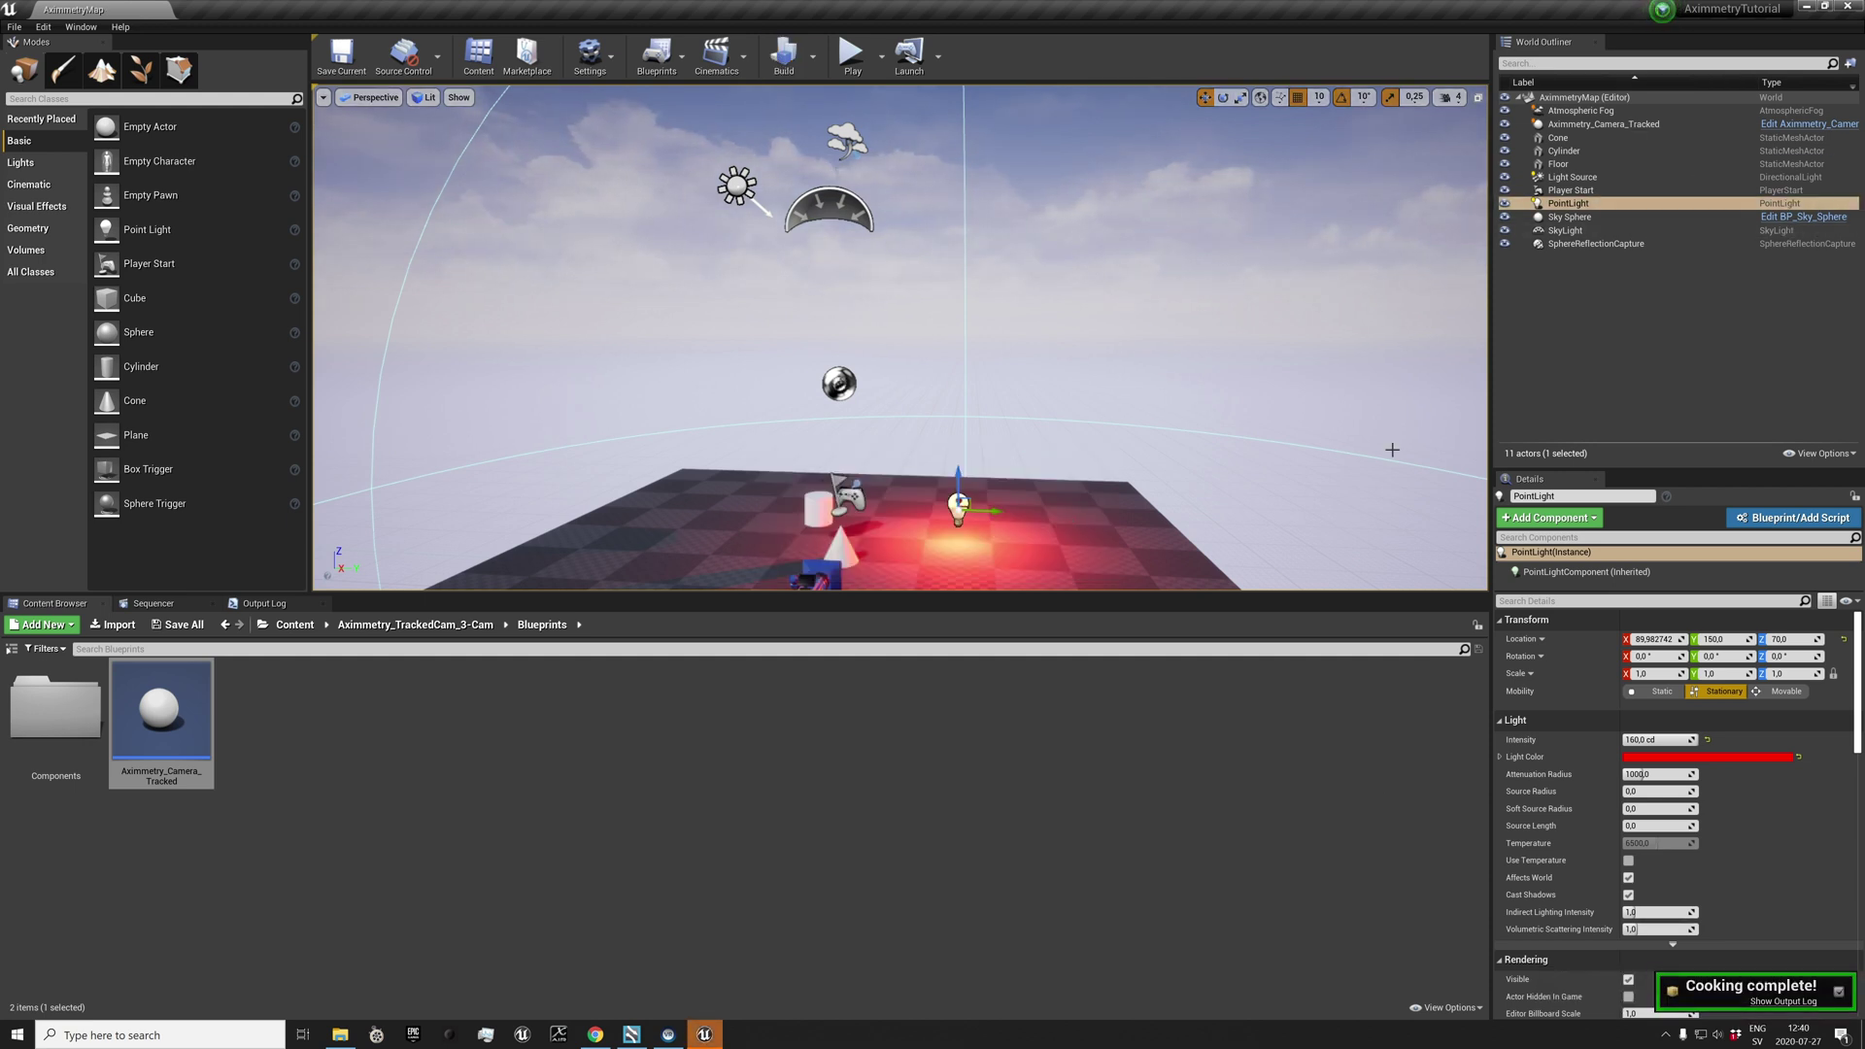
{"action": "left_click", "coordinate": [632, 1034]}
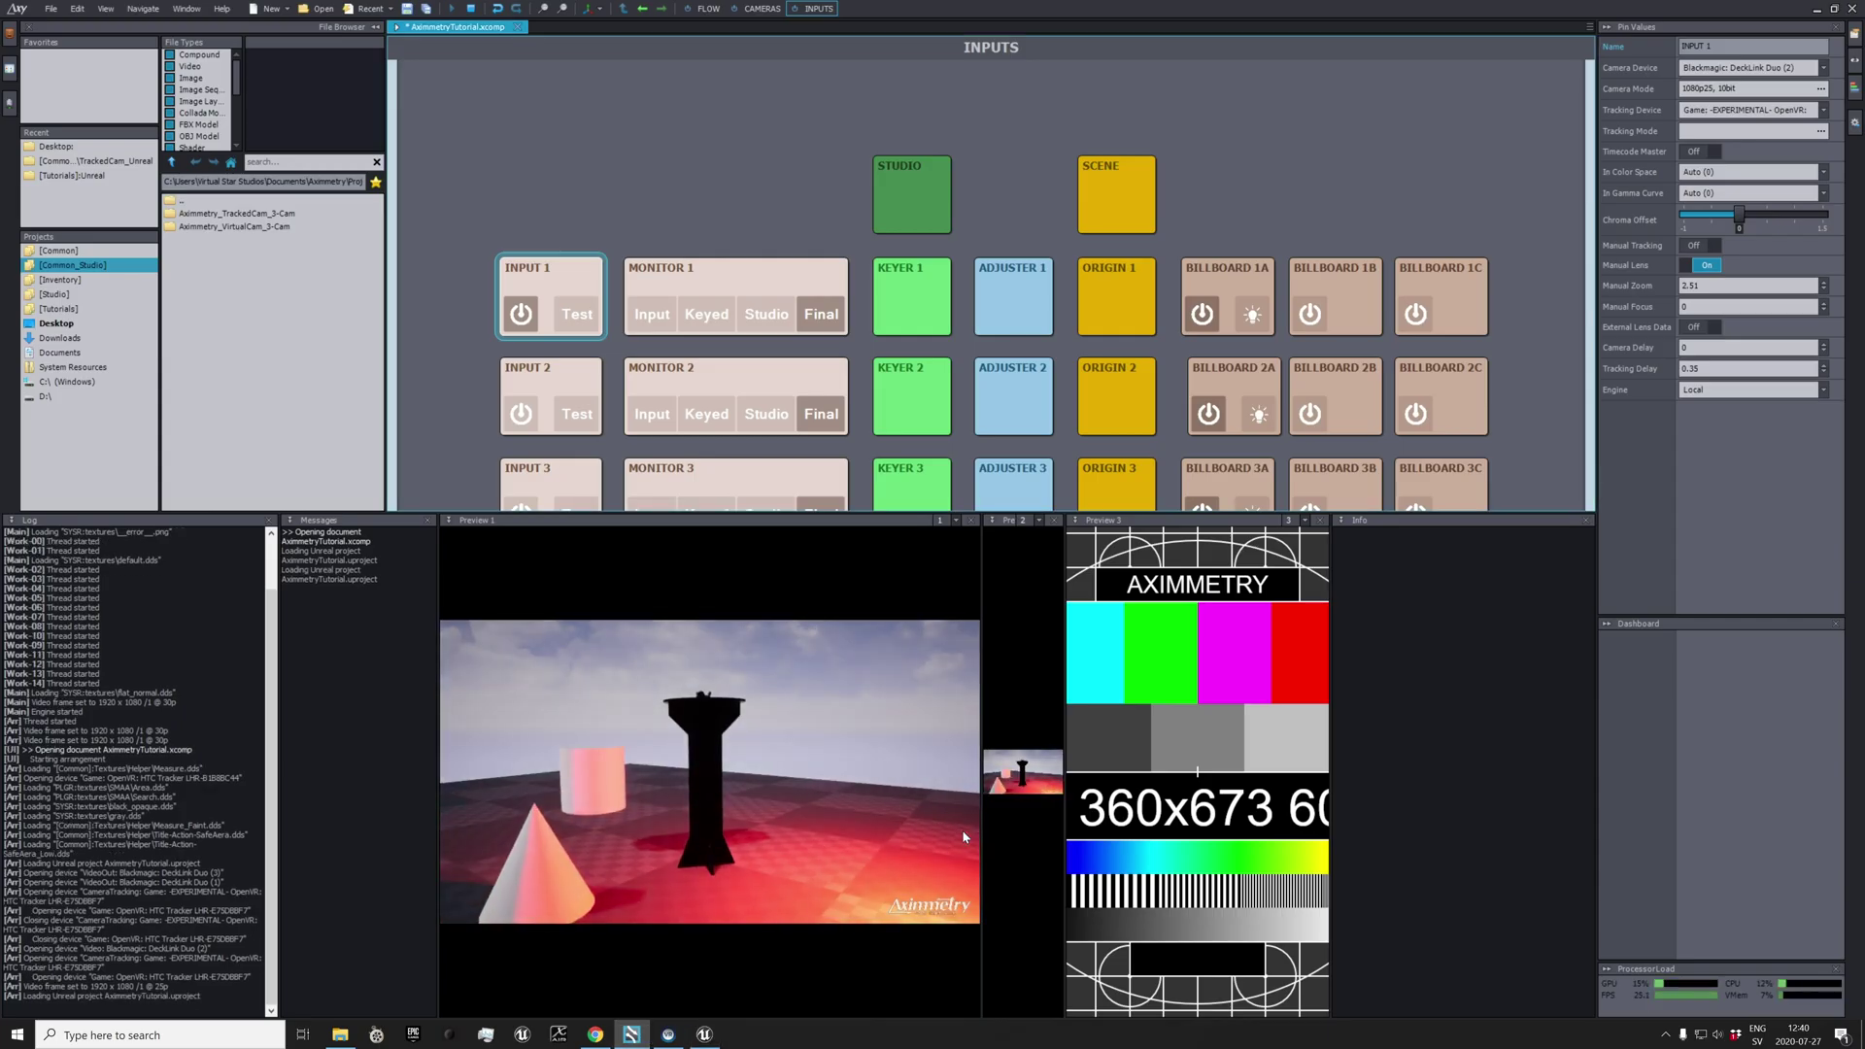
Turn on Lit and Cast Shadow for BILLBOARD 1A.
{"action": "left_click", "coordinate": [1217, 279]}
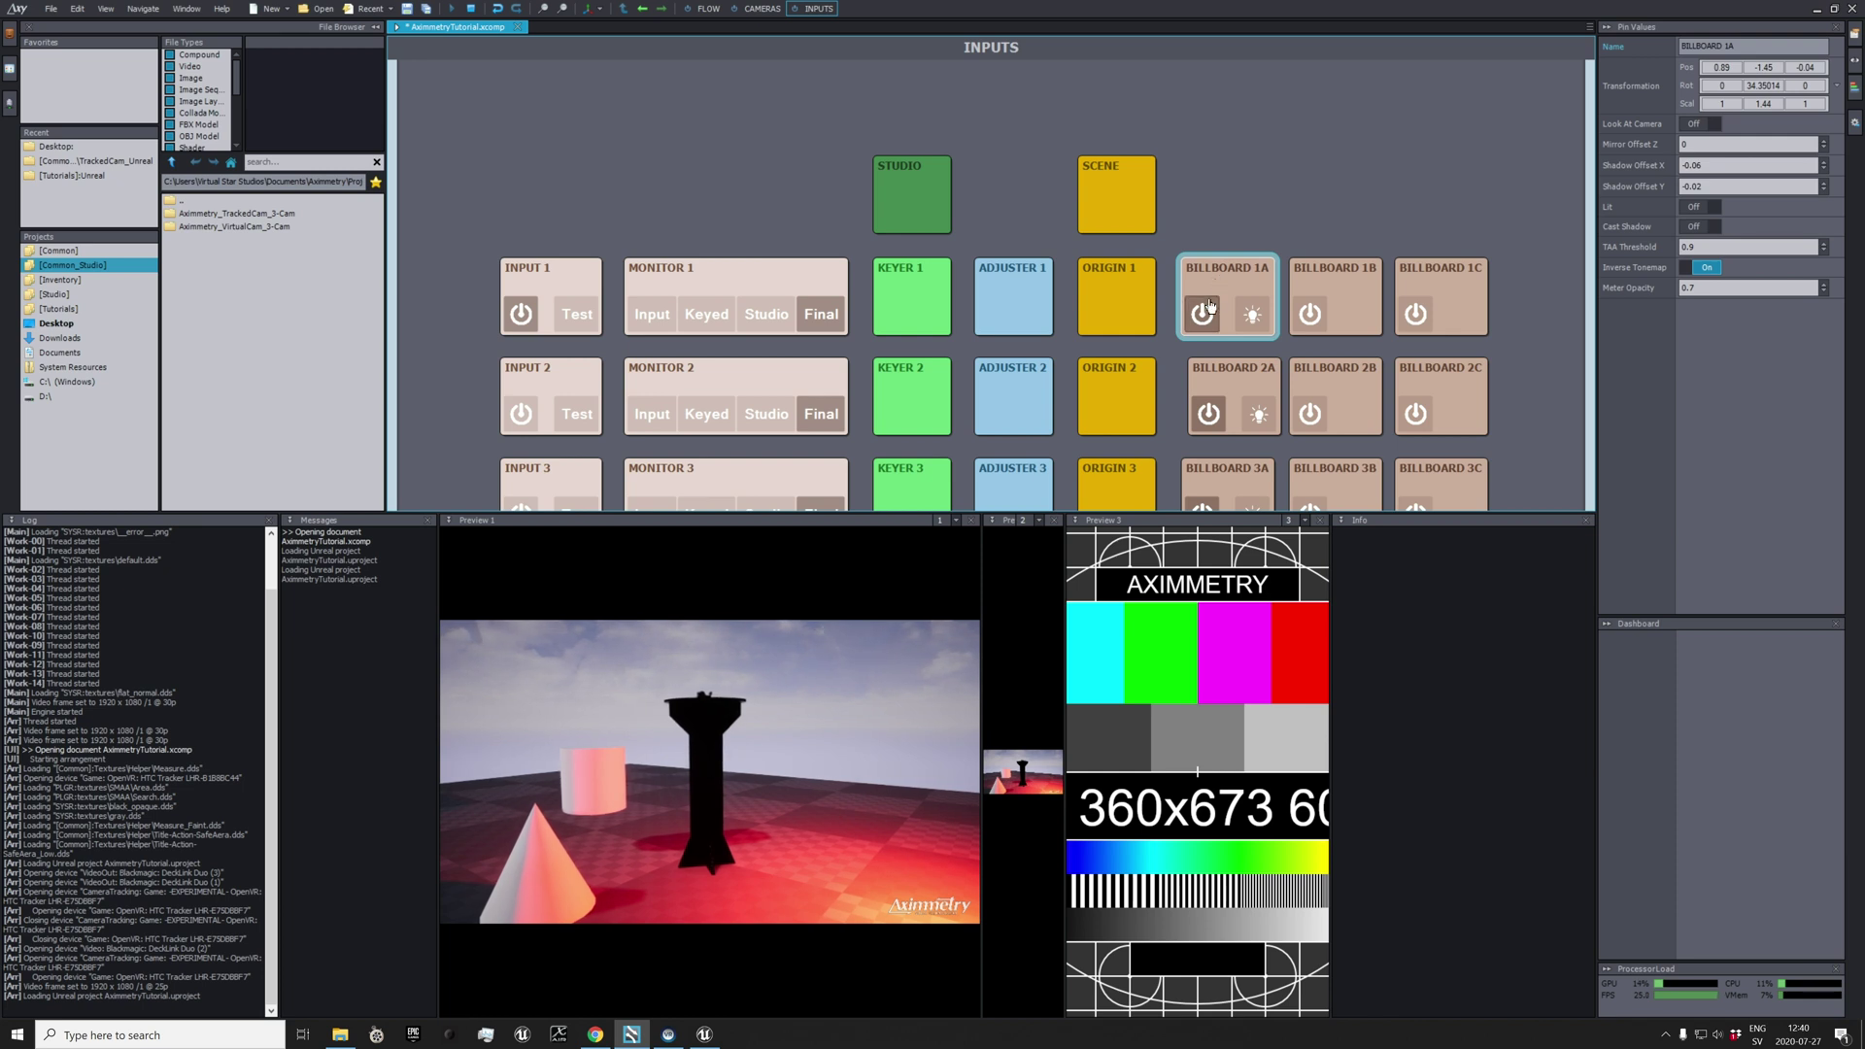
{"action": "left_click", "coordinate": [1253, 314]}
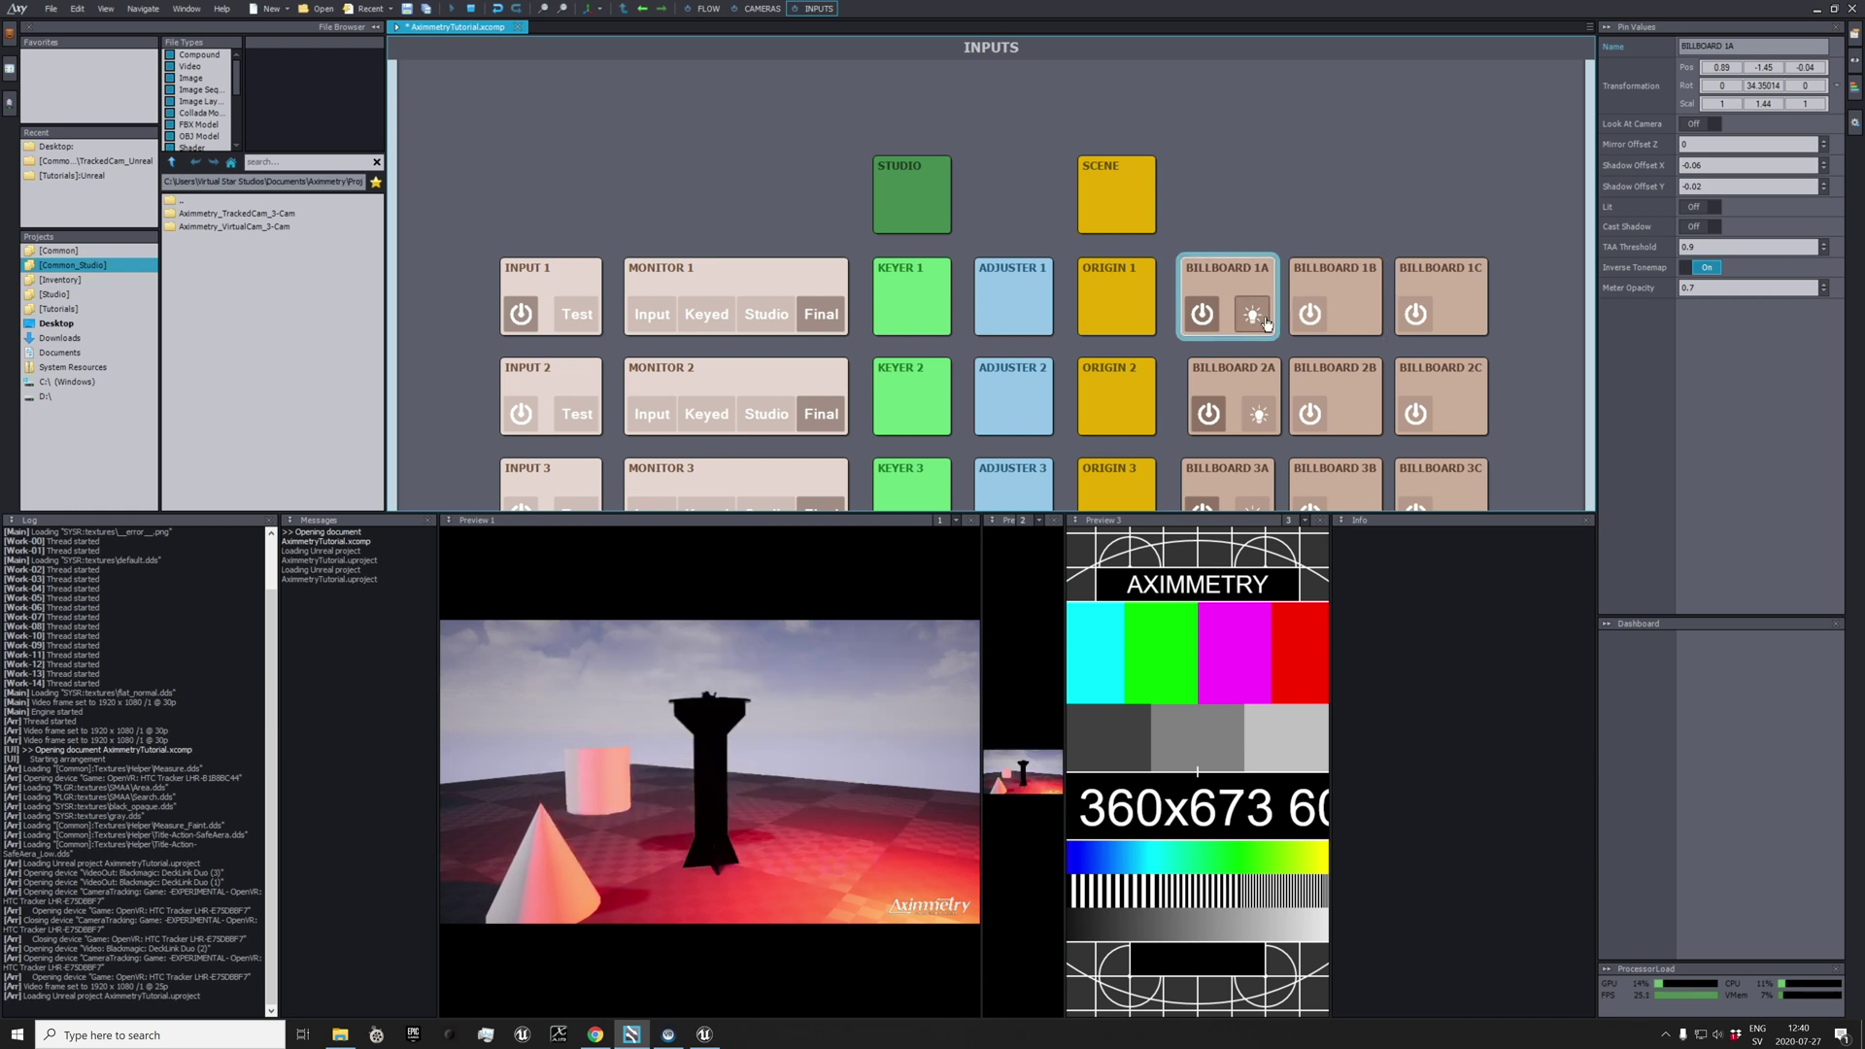
{"action": "left_click", "coordinate": [1711, 208]}
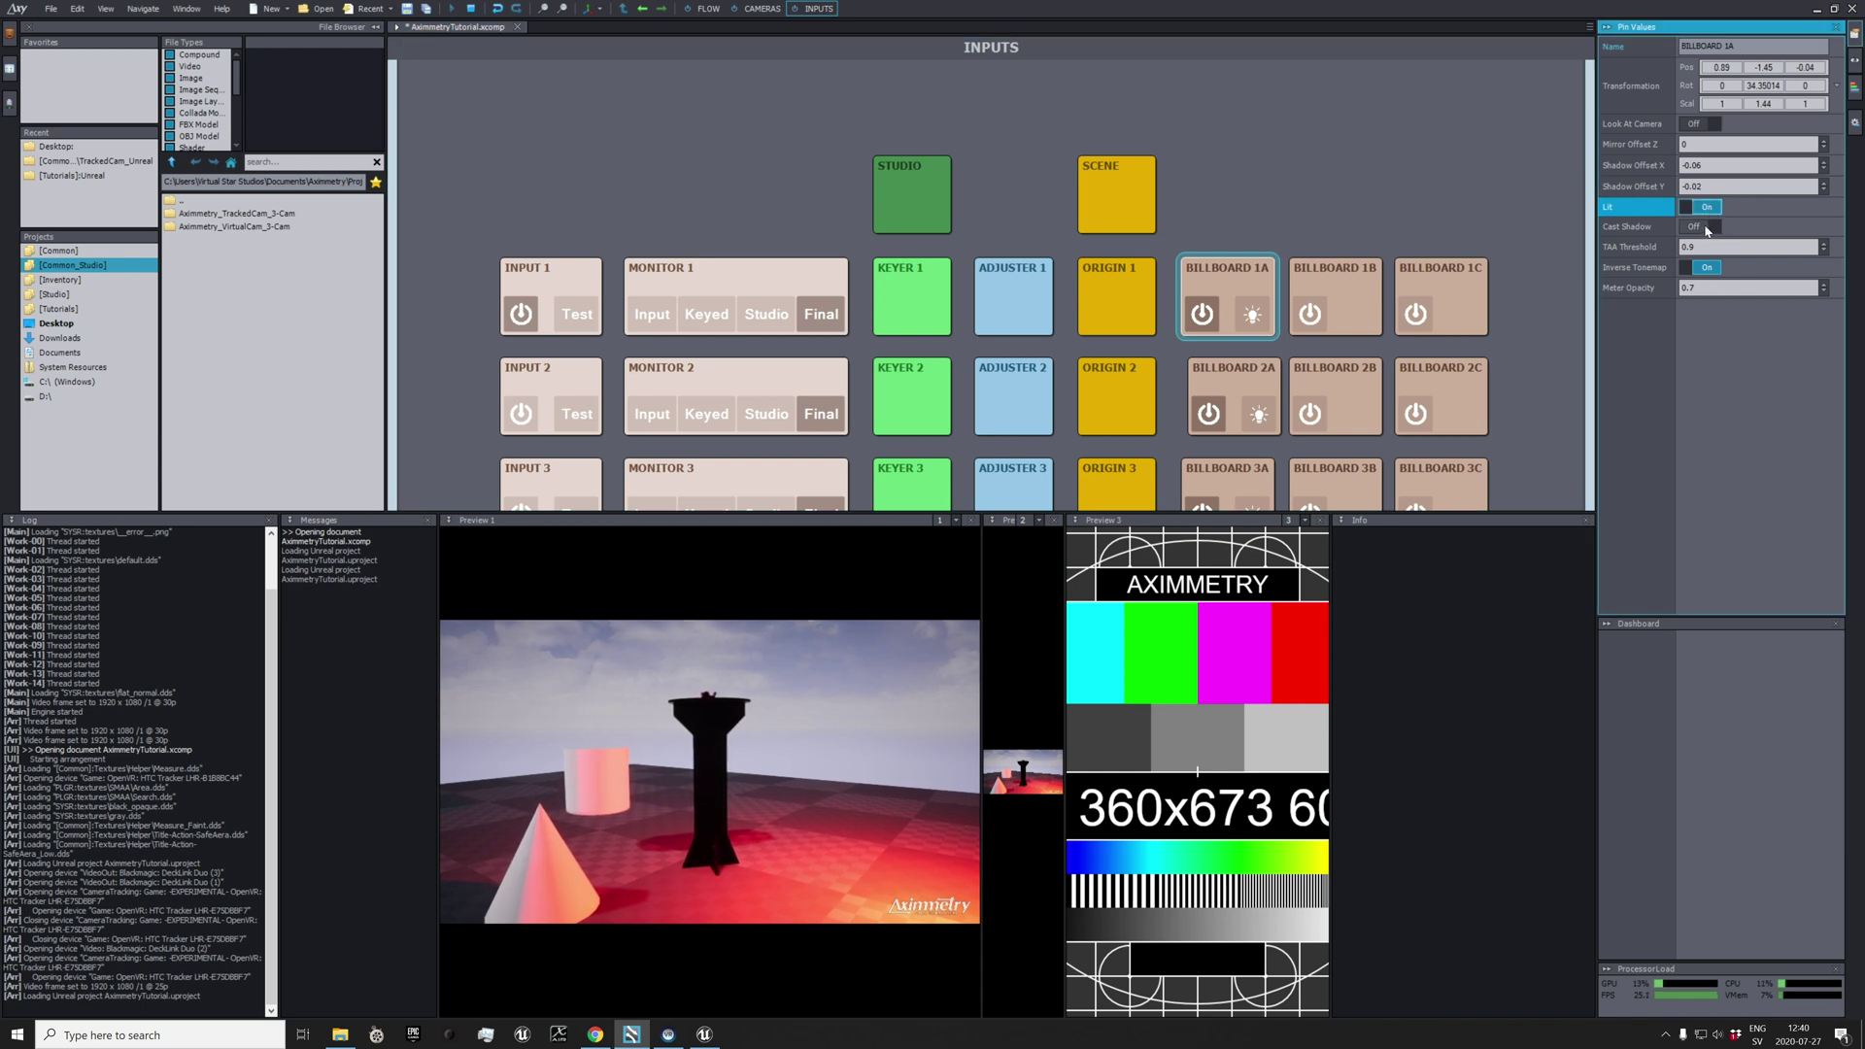
{"action": "left_click", "coordinate": [1708, 229]}
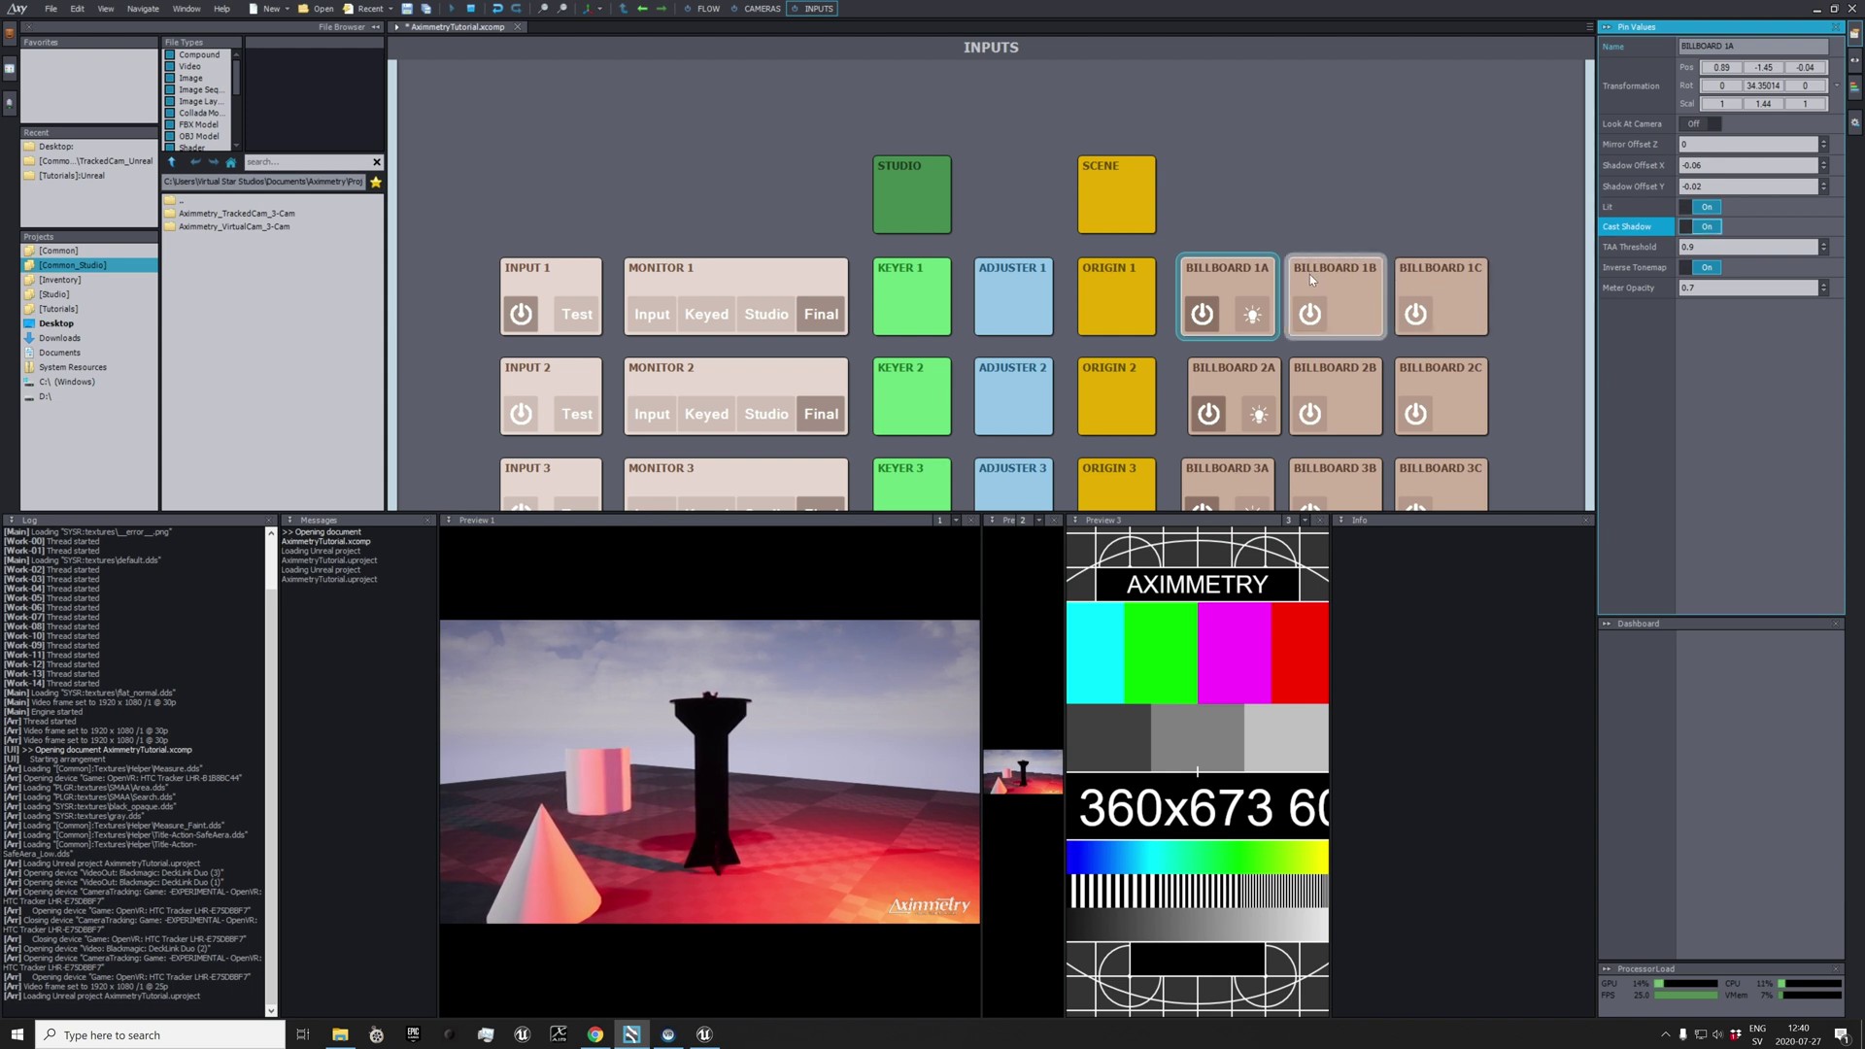
Set BILLBOARD 1A's Shadow Offset X to 0.17 and Shadow Offset Y to -0.01, and rotate it to about 53.86 around Y.
{"action": "left_click", "coordinate": [1241, 281]}
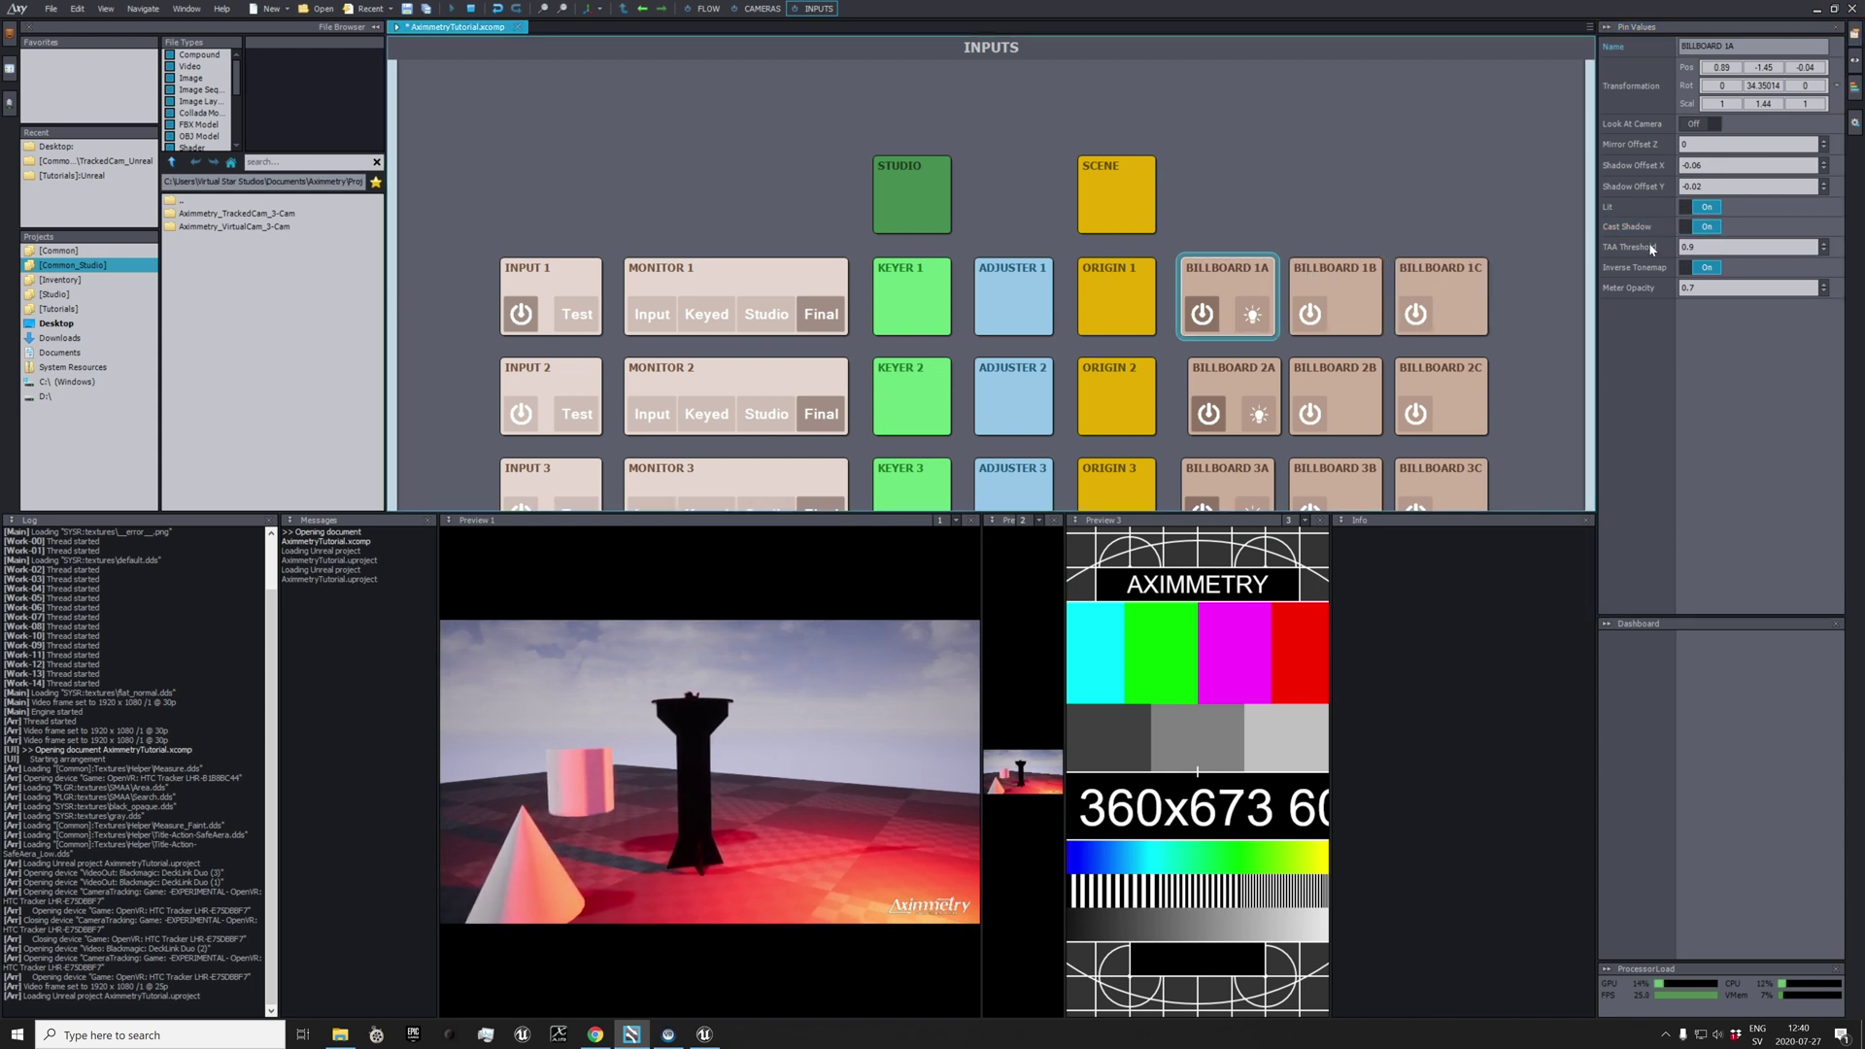
{"action": "left_click", "coordinate": [1683, 165]}
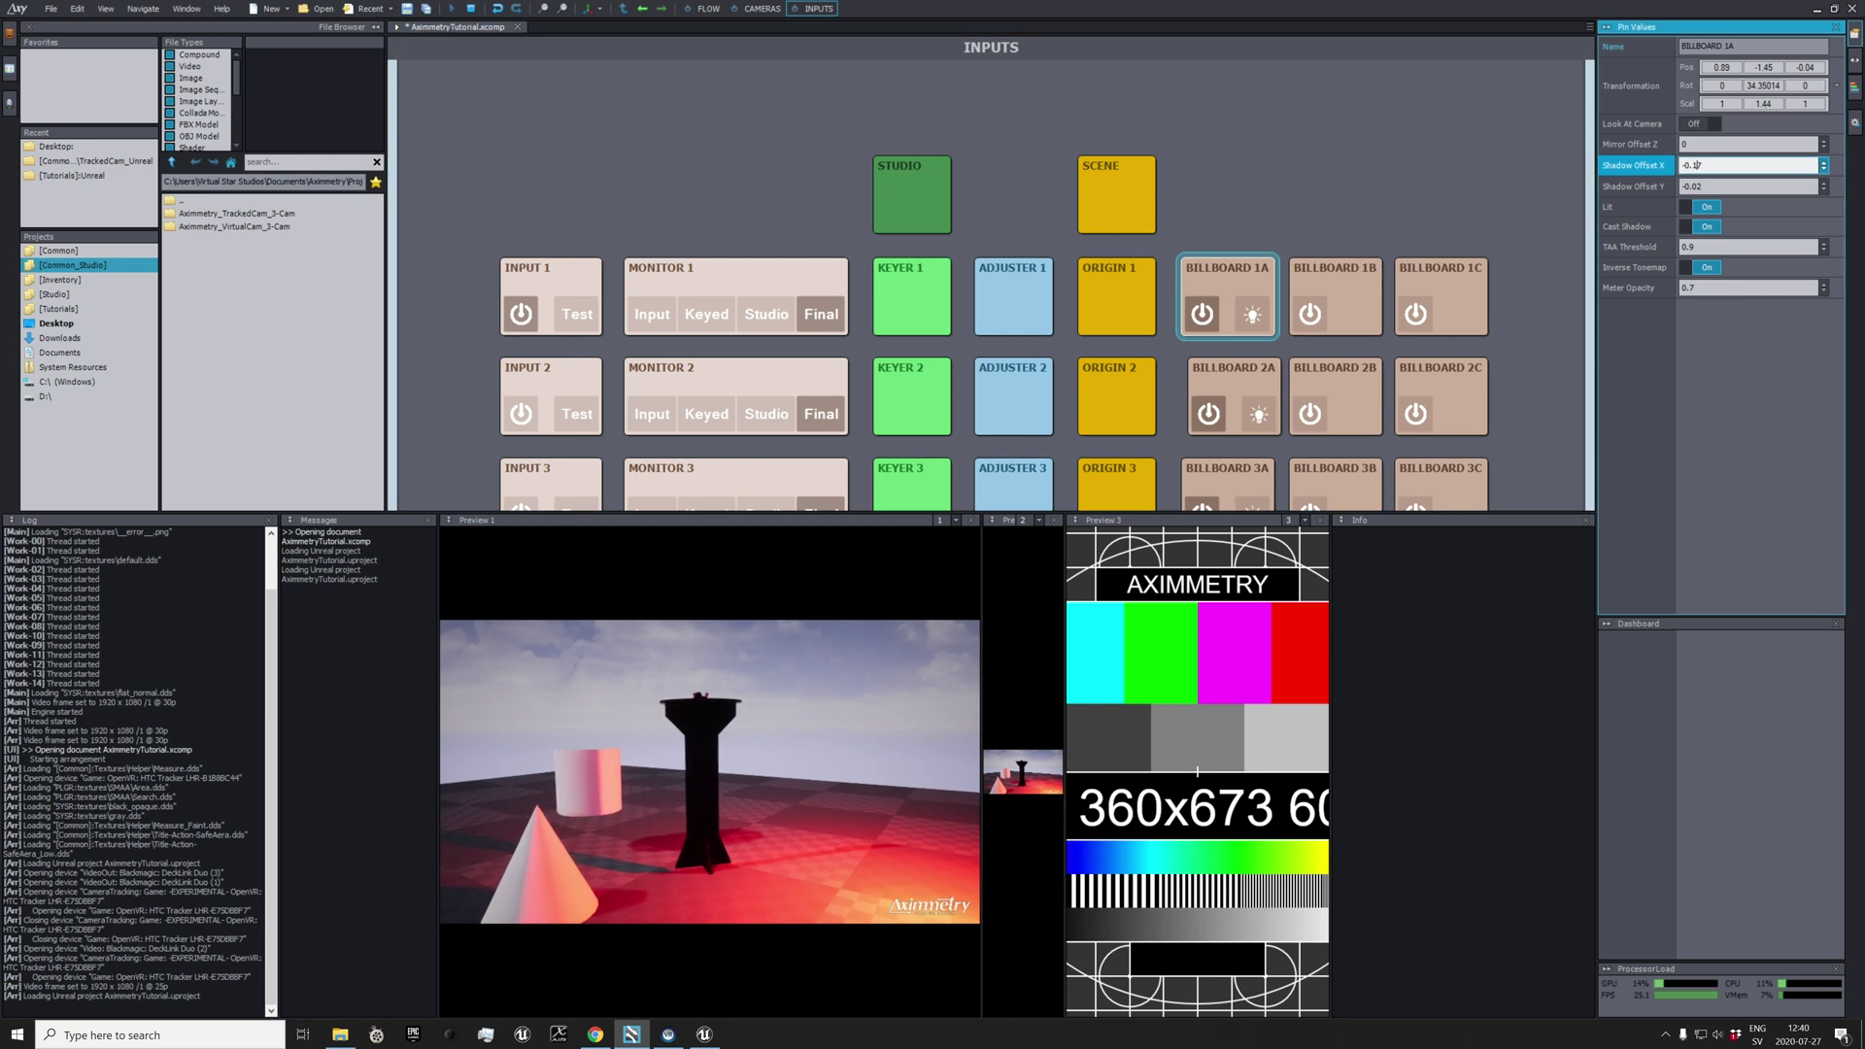
{"action": "type", "text": "0.12"}
{"action": "left_click", "coordinate": [1690, 185]}
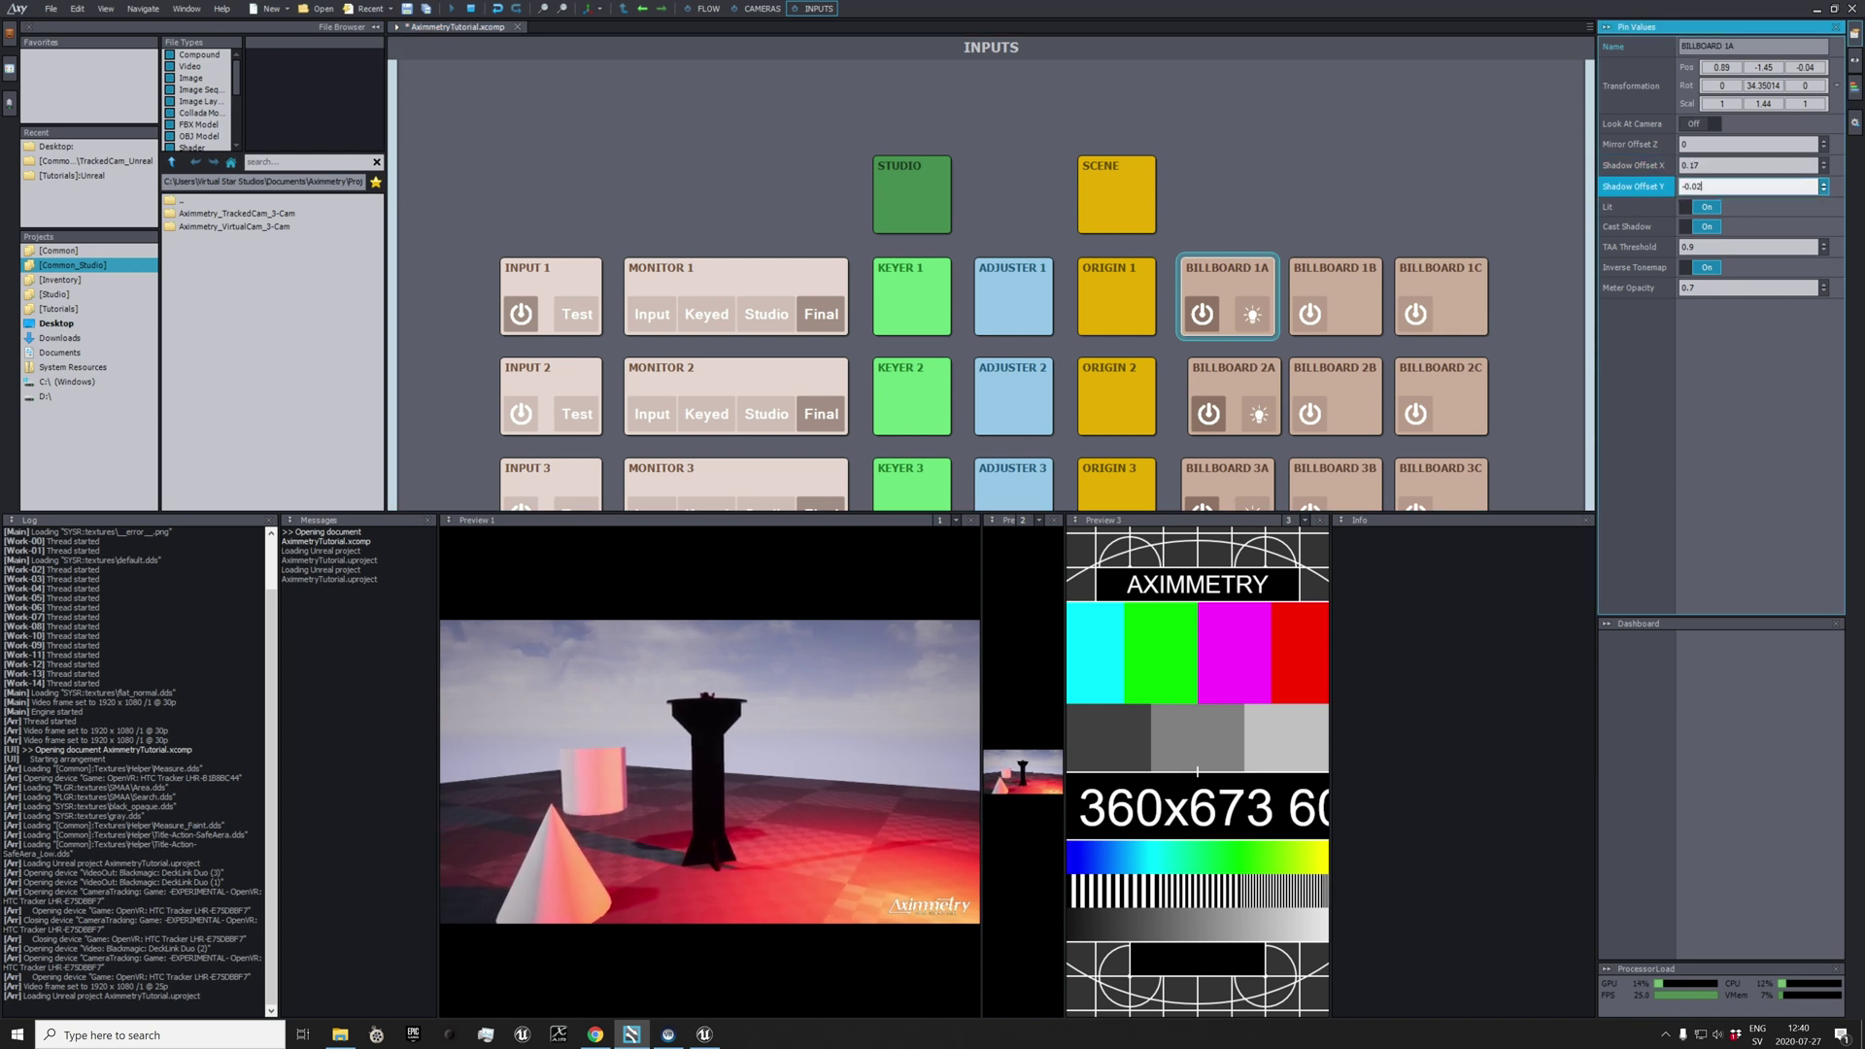
{"action": "scroll", "coordinate": [1690, 186], "scroll_direction": "down", "scroll_amount": 3}
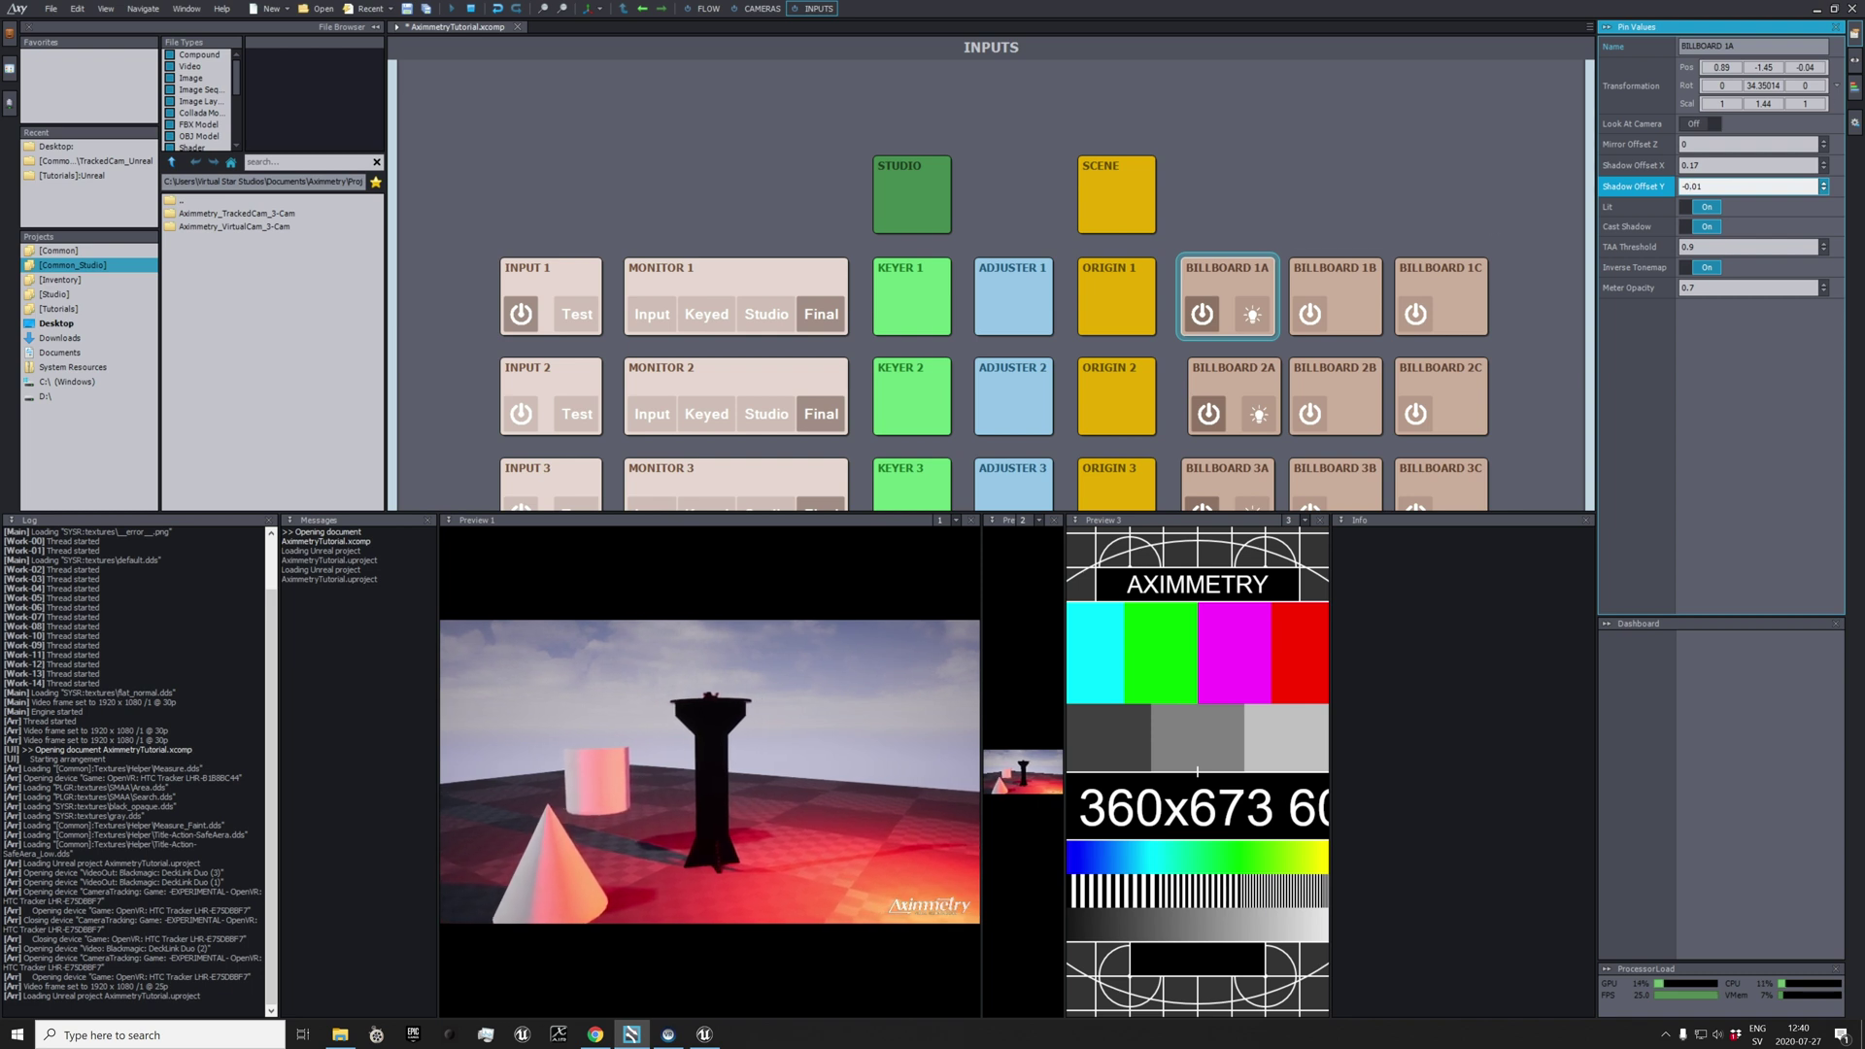
{"action": "left_click", "coordinate": [1762, 86]}
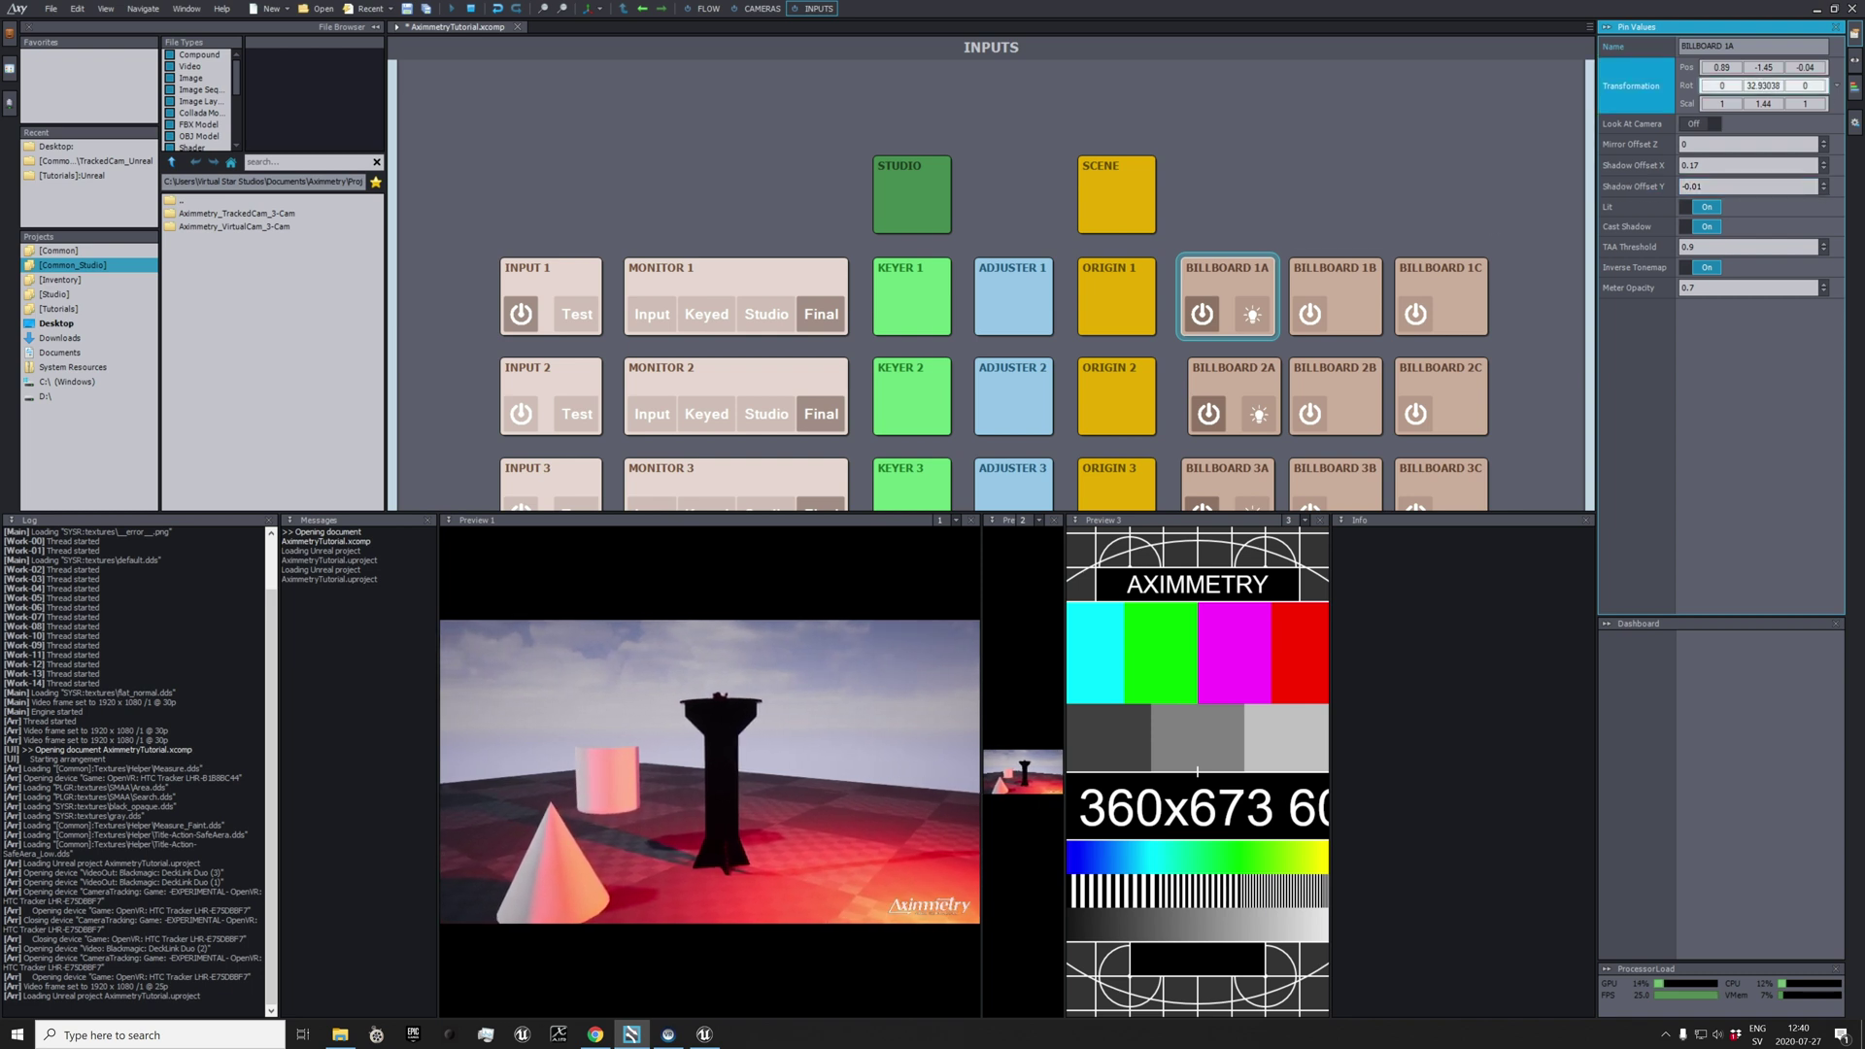
{"action": "left_click_drag", "start_coordinate": [1762, 85], "coordinate": [1761, 85]}
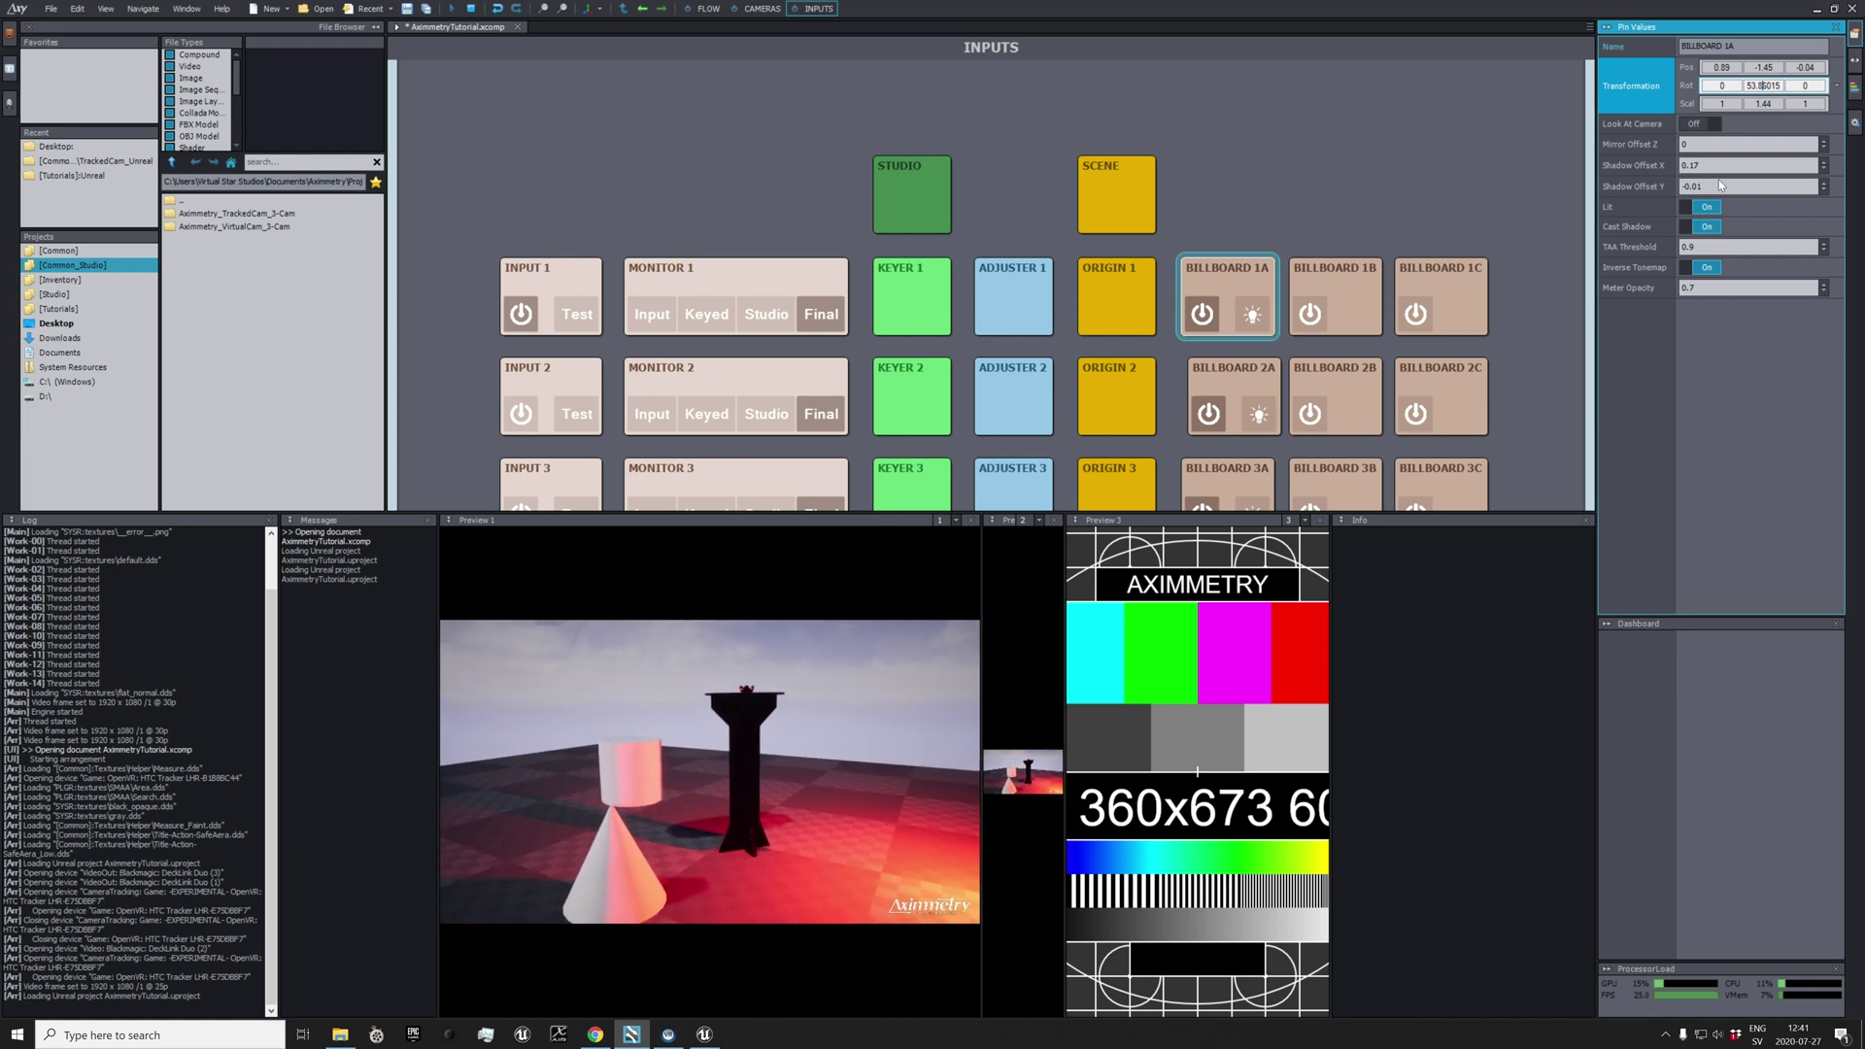
Shift the SCENE's Base Cam Transf position along Z and X to move the tracked camera to another part of the floor.
{"action": "left_click", "coordinate": [1116, 191]}
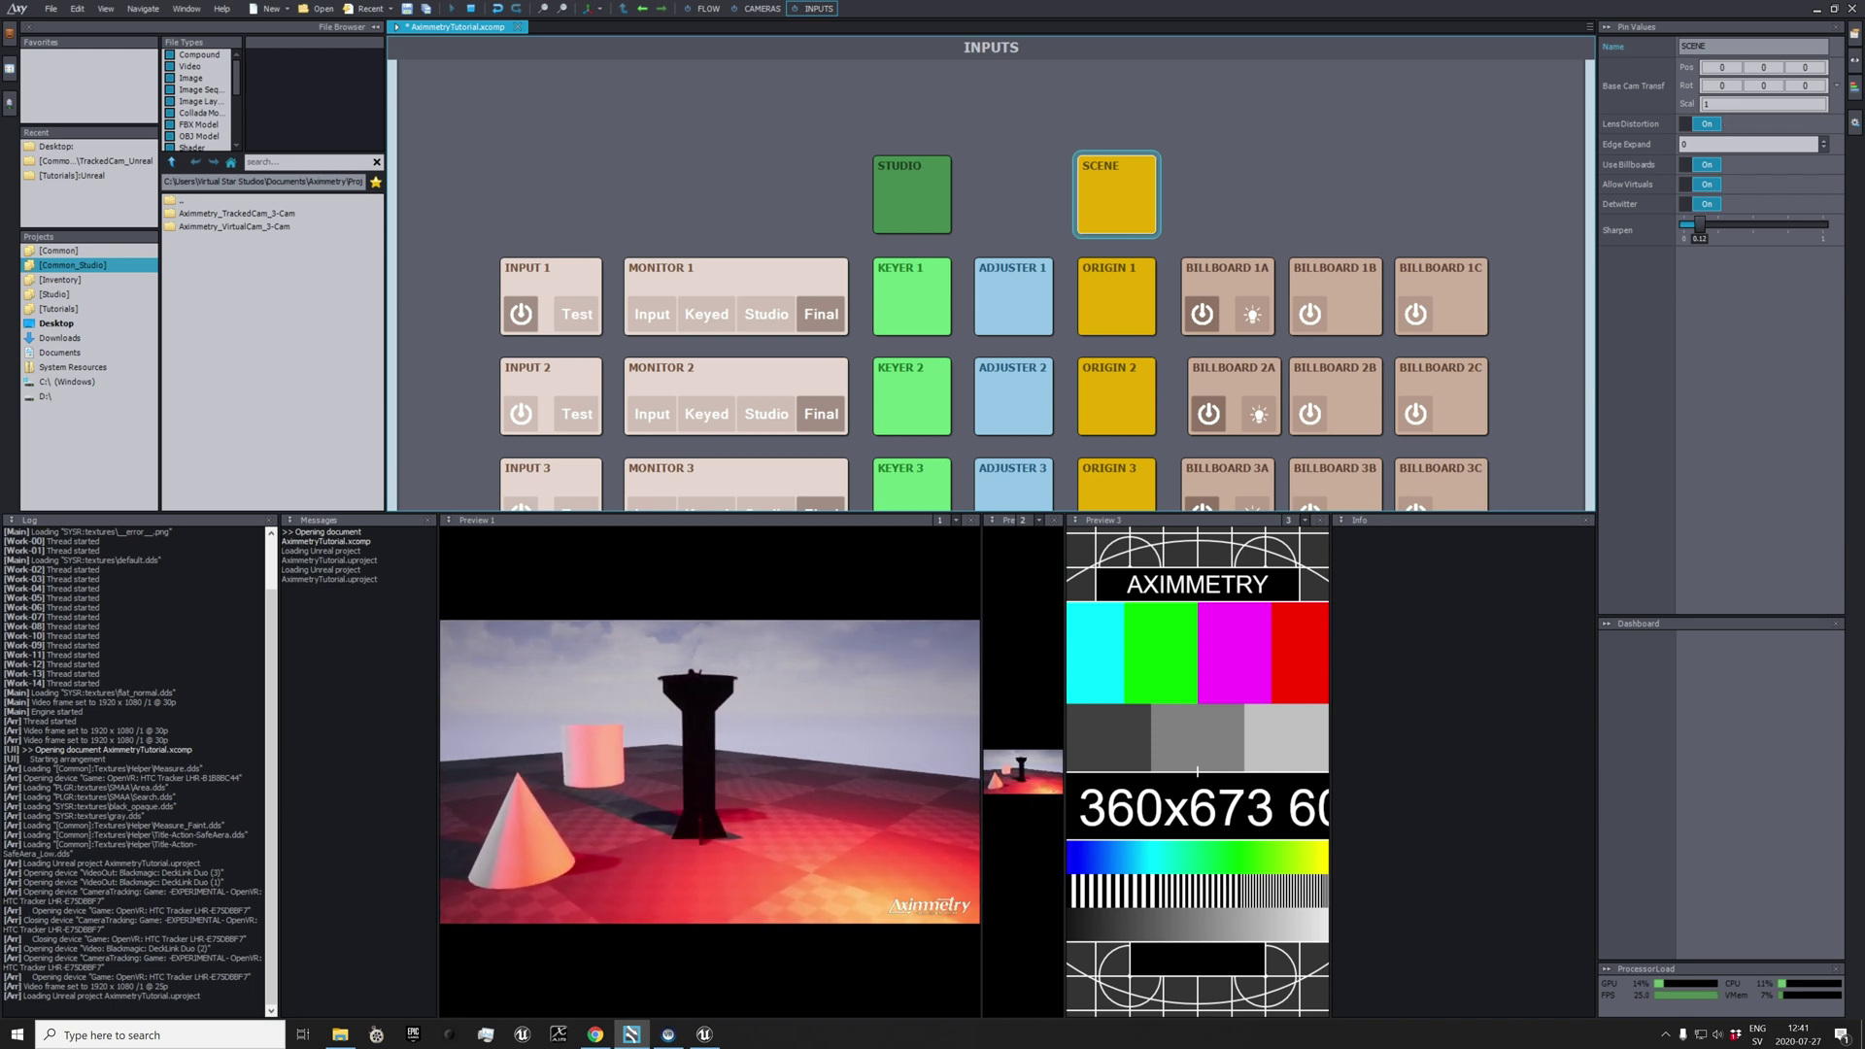
{"action": "left_click", "coordinate": [1225, 241]}
{"action": "left_click", "coordinate": [1108, 188]}
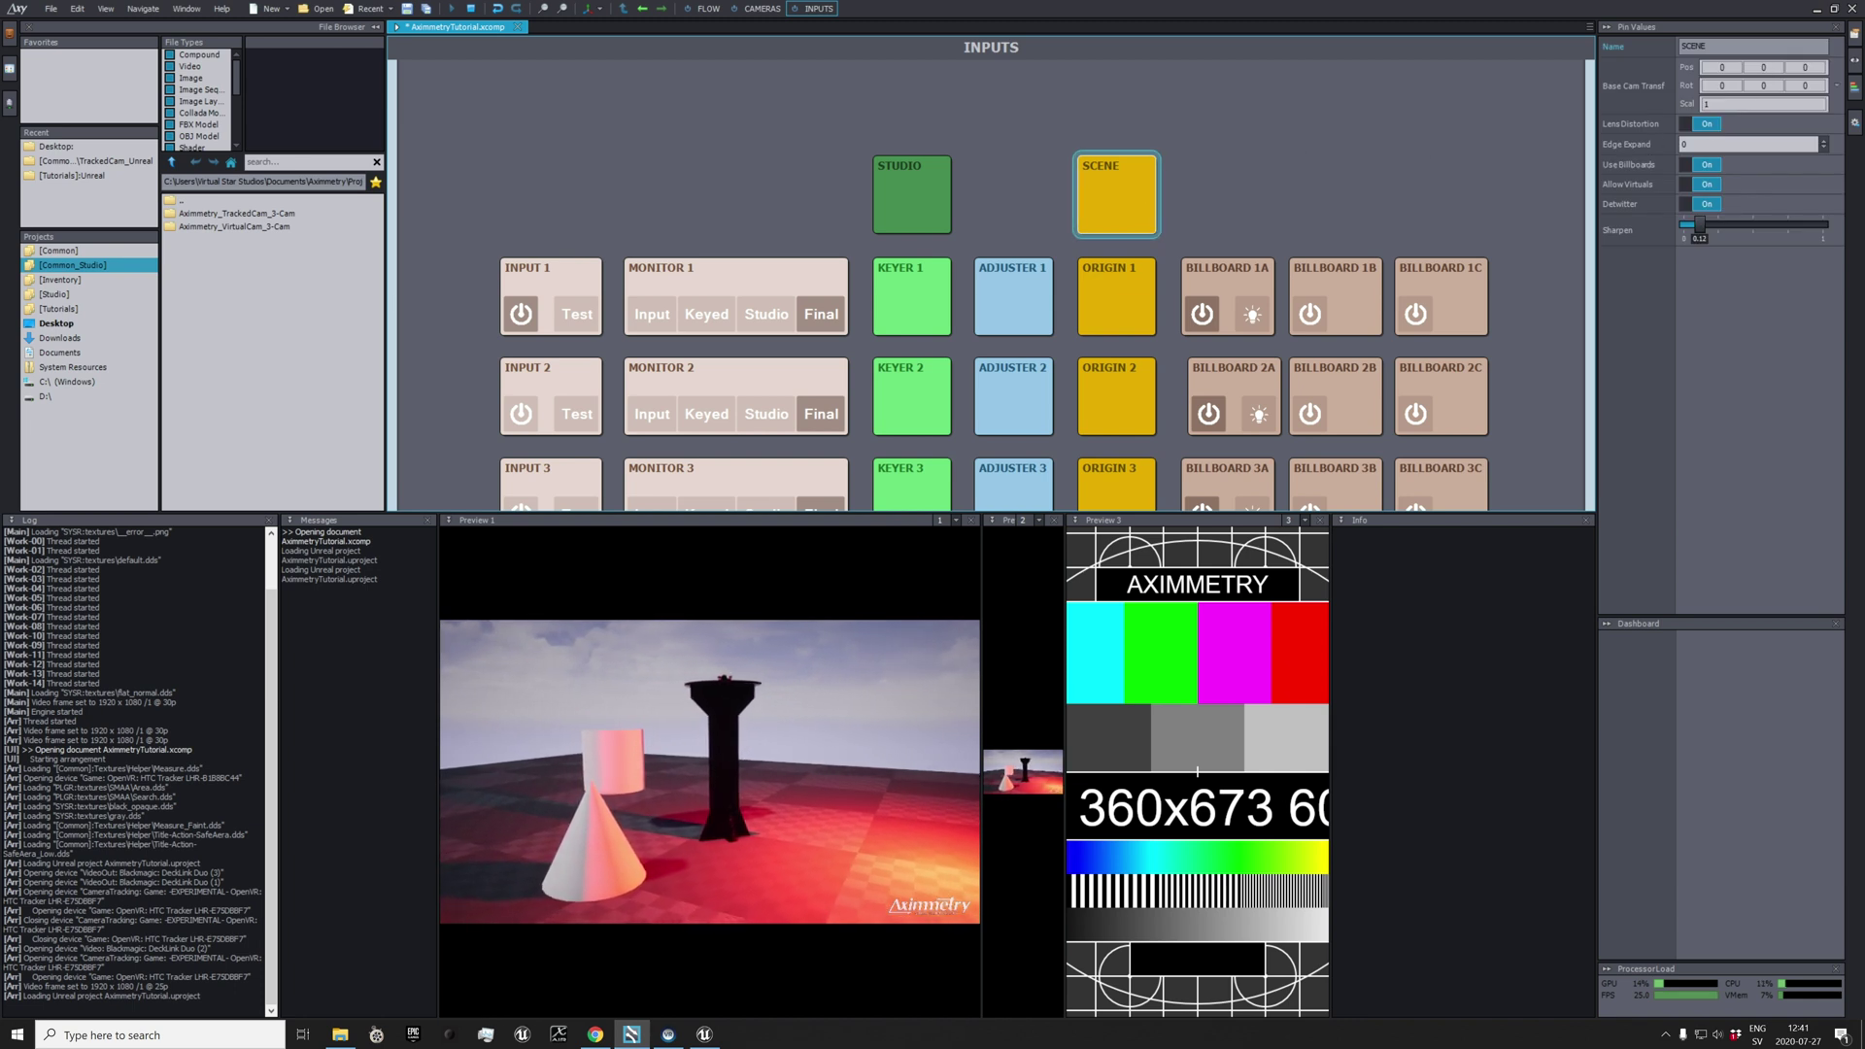
{"action": "mouse_move", "coordinate": [1765, 67]}
{"action": "left_mouse_down"}
{"action": "mouse_move", "coordinate": [1798, 67]}
{"action": "mouse_move", "coordinate": [1777, 67]}
{"action": "left_mouse_up"}
{"action": "key", "text": "ctrl+z"}
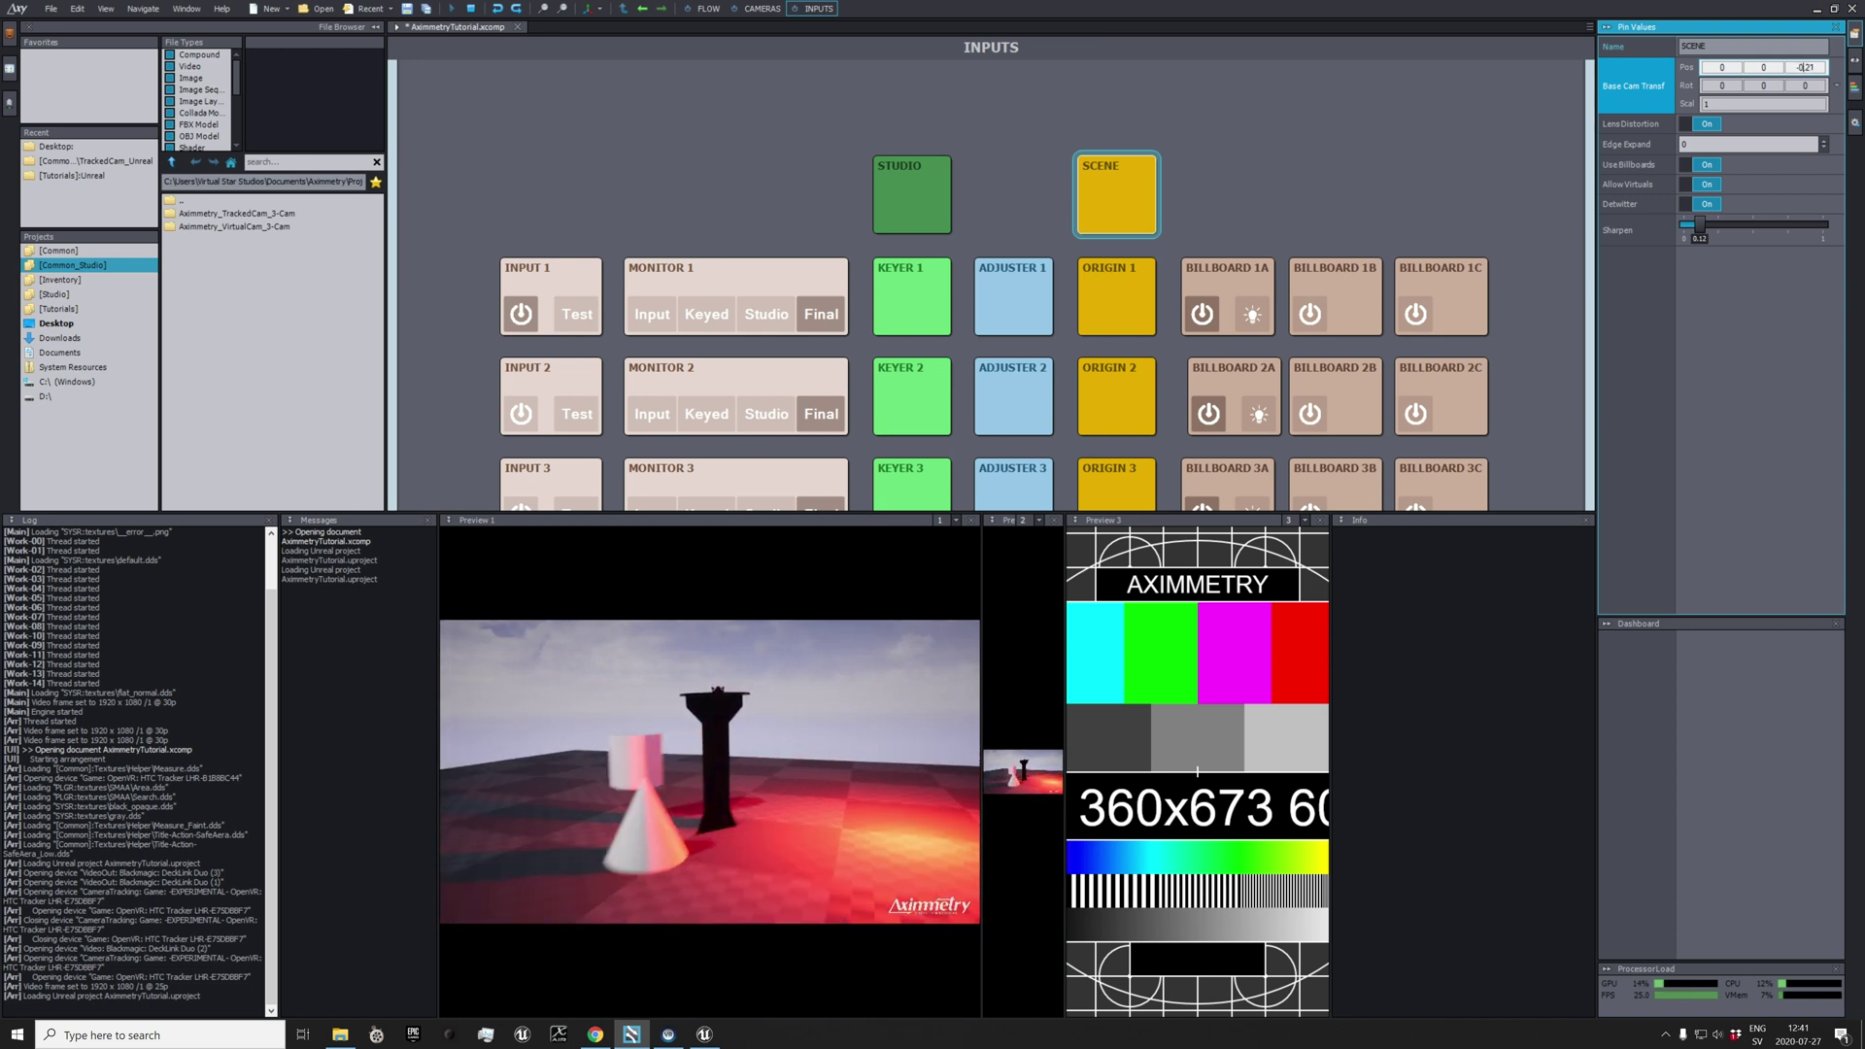
{"action": "double_click", "coordinate": [1803, 67]}
{"action": "type", "text": "2"}
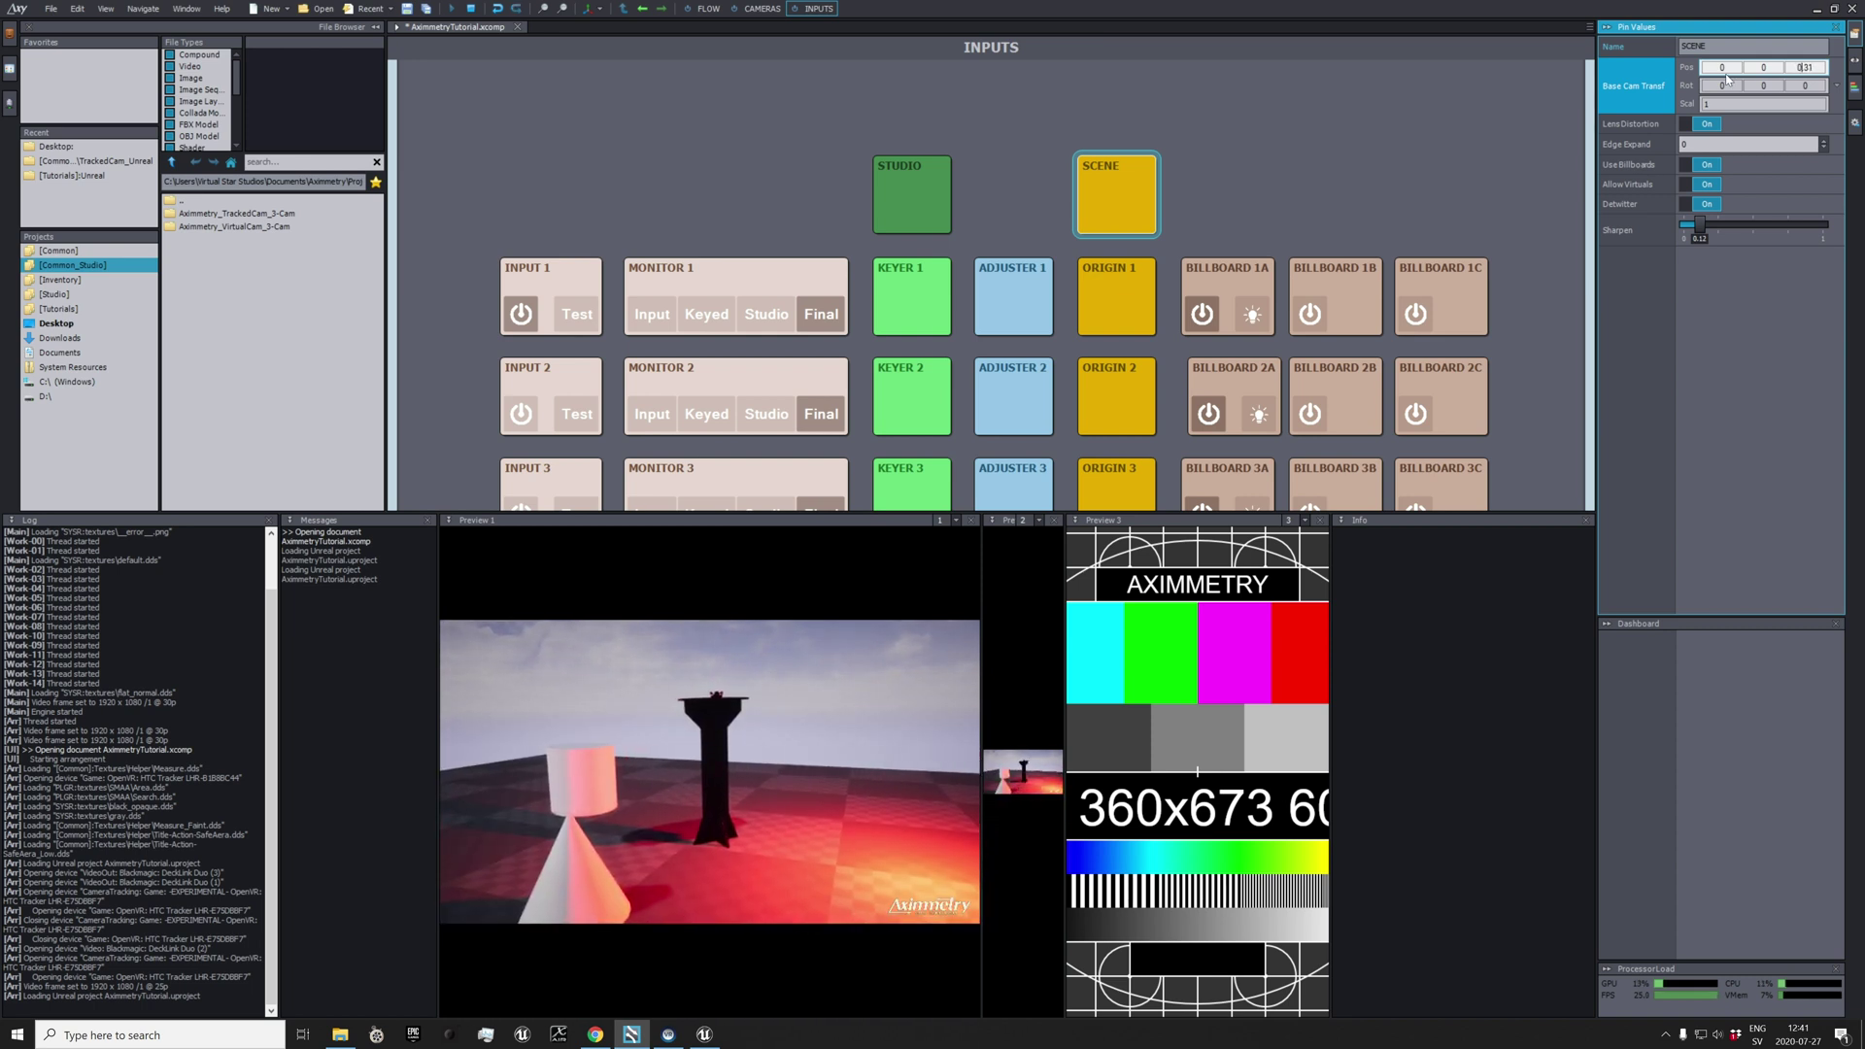
{"action": "left_click_drag", "start_coordinate": [1721, 67], "coordinate": [1713, 67]}
Using the meter grid, move BILLBOARD 1A to position -2.83, -1.88, -0.04 with a Y rotation of about 28.54, and hide the grid.
{"action": "left_click", "coordinate": [1252, 317]}
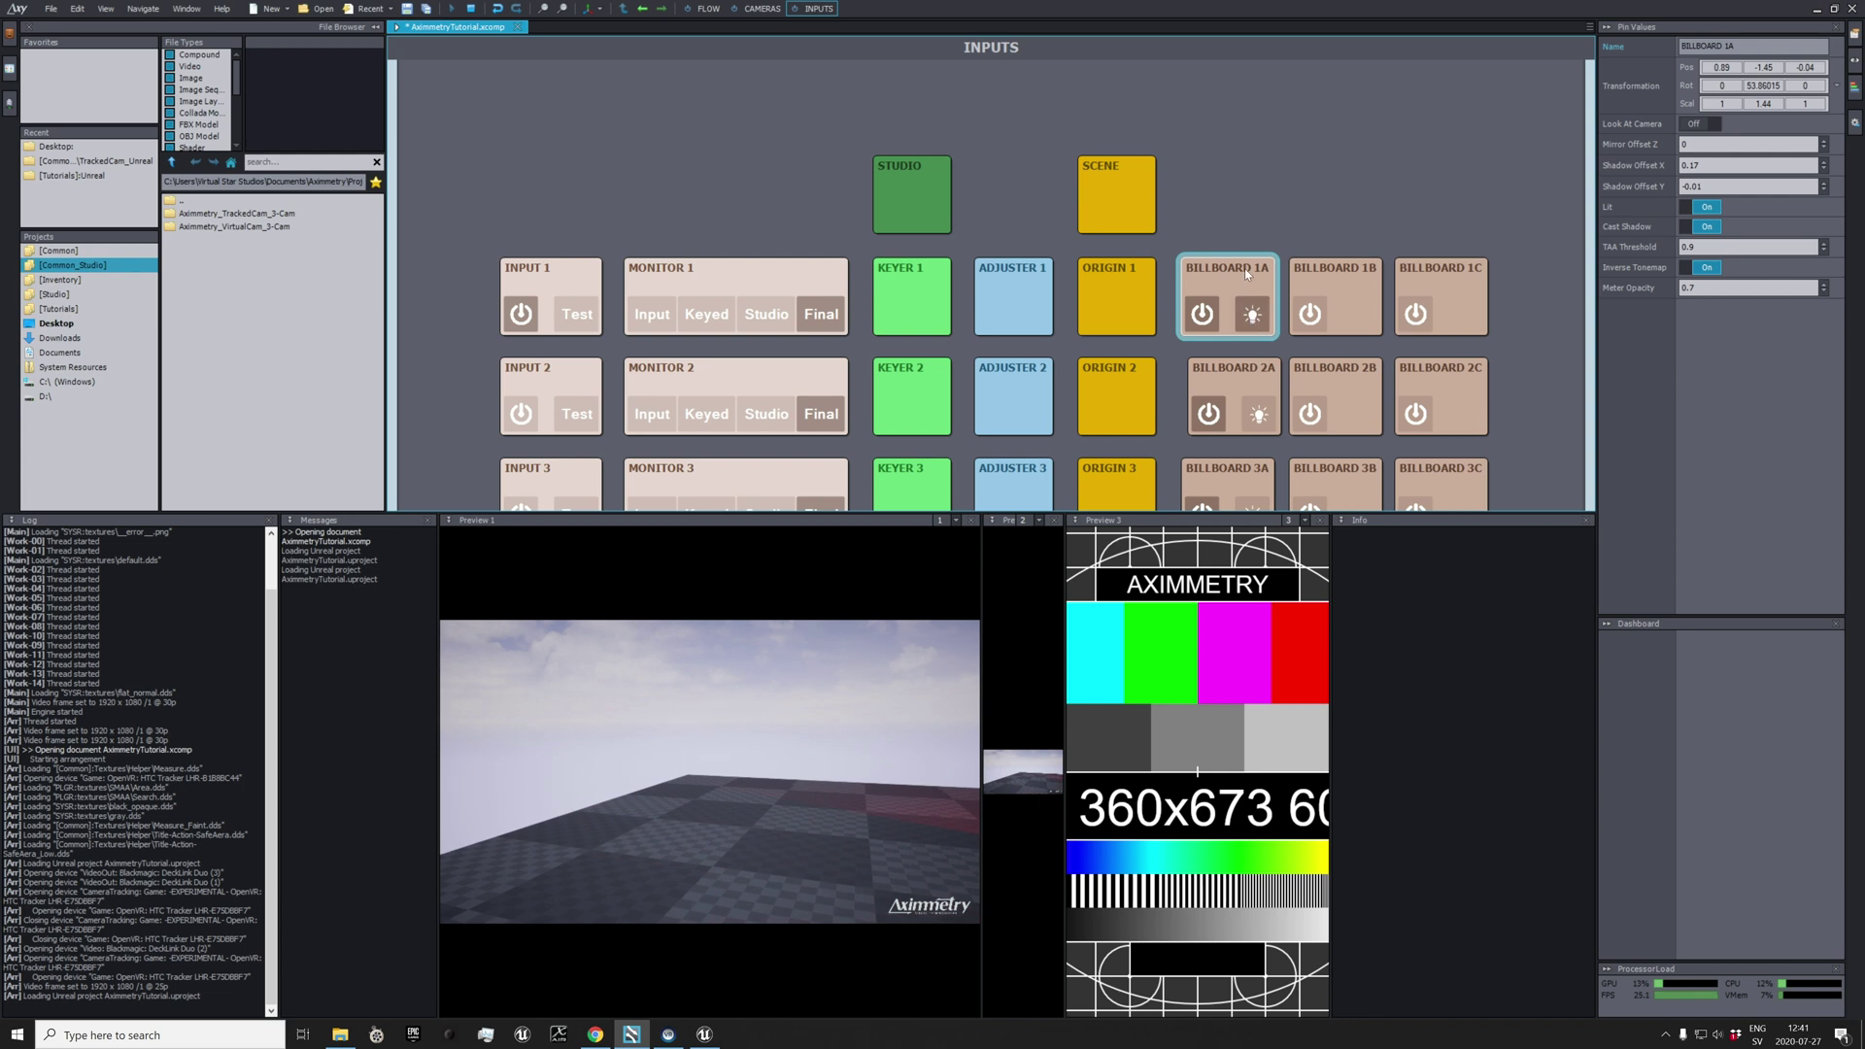
{"action": "mouse_move", "coordinate": [1738, 67]}
{"action": "left_mouse_down"}
{"action": "mouse_move", "coordinate": [1715, 68]}
{"action": "mouse_move", "coordinate": [1772, 86]}
{"action": "mouse_move", "coordinate": [1754, 85]}
{"action": "mouse_move", "coordinate": [1767, 68]}
{"action": "left_mouse_up"}
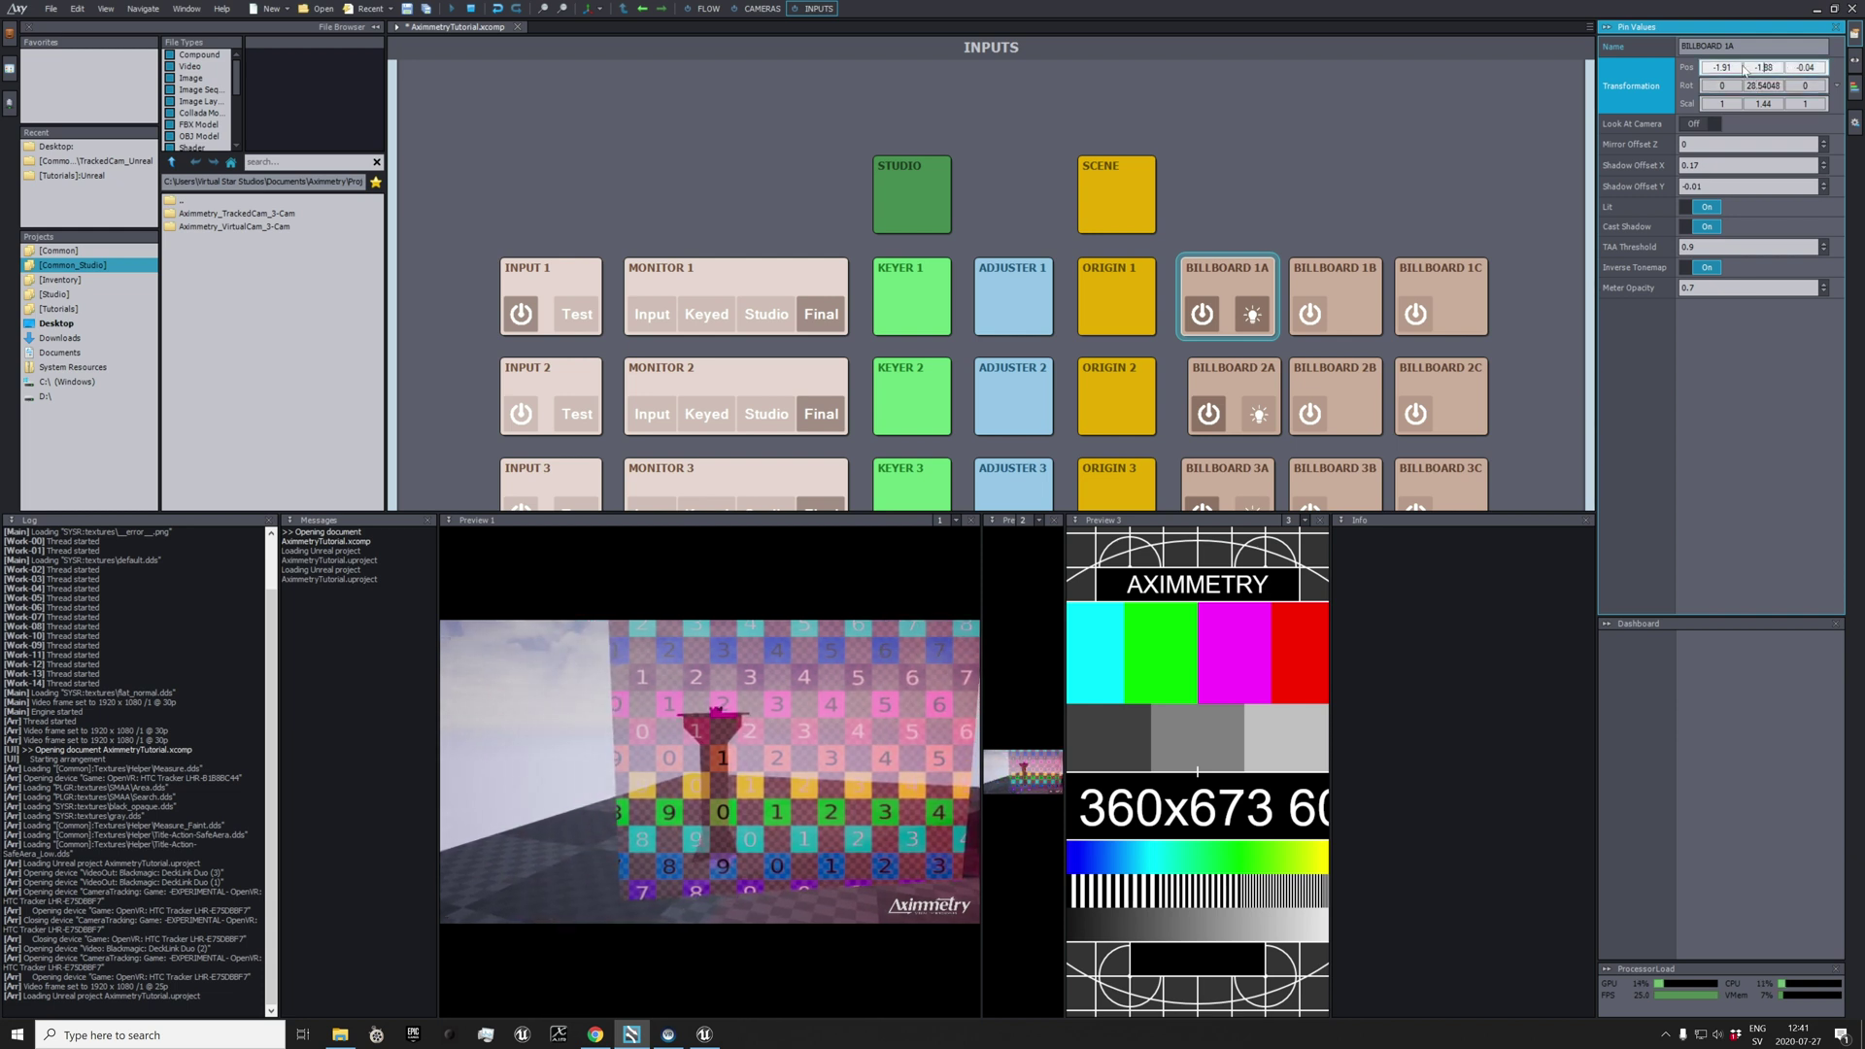
{"action": "left_click_drag", "start_coordinate": [1724, 68], "coordinate": [1720, 68]}
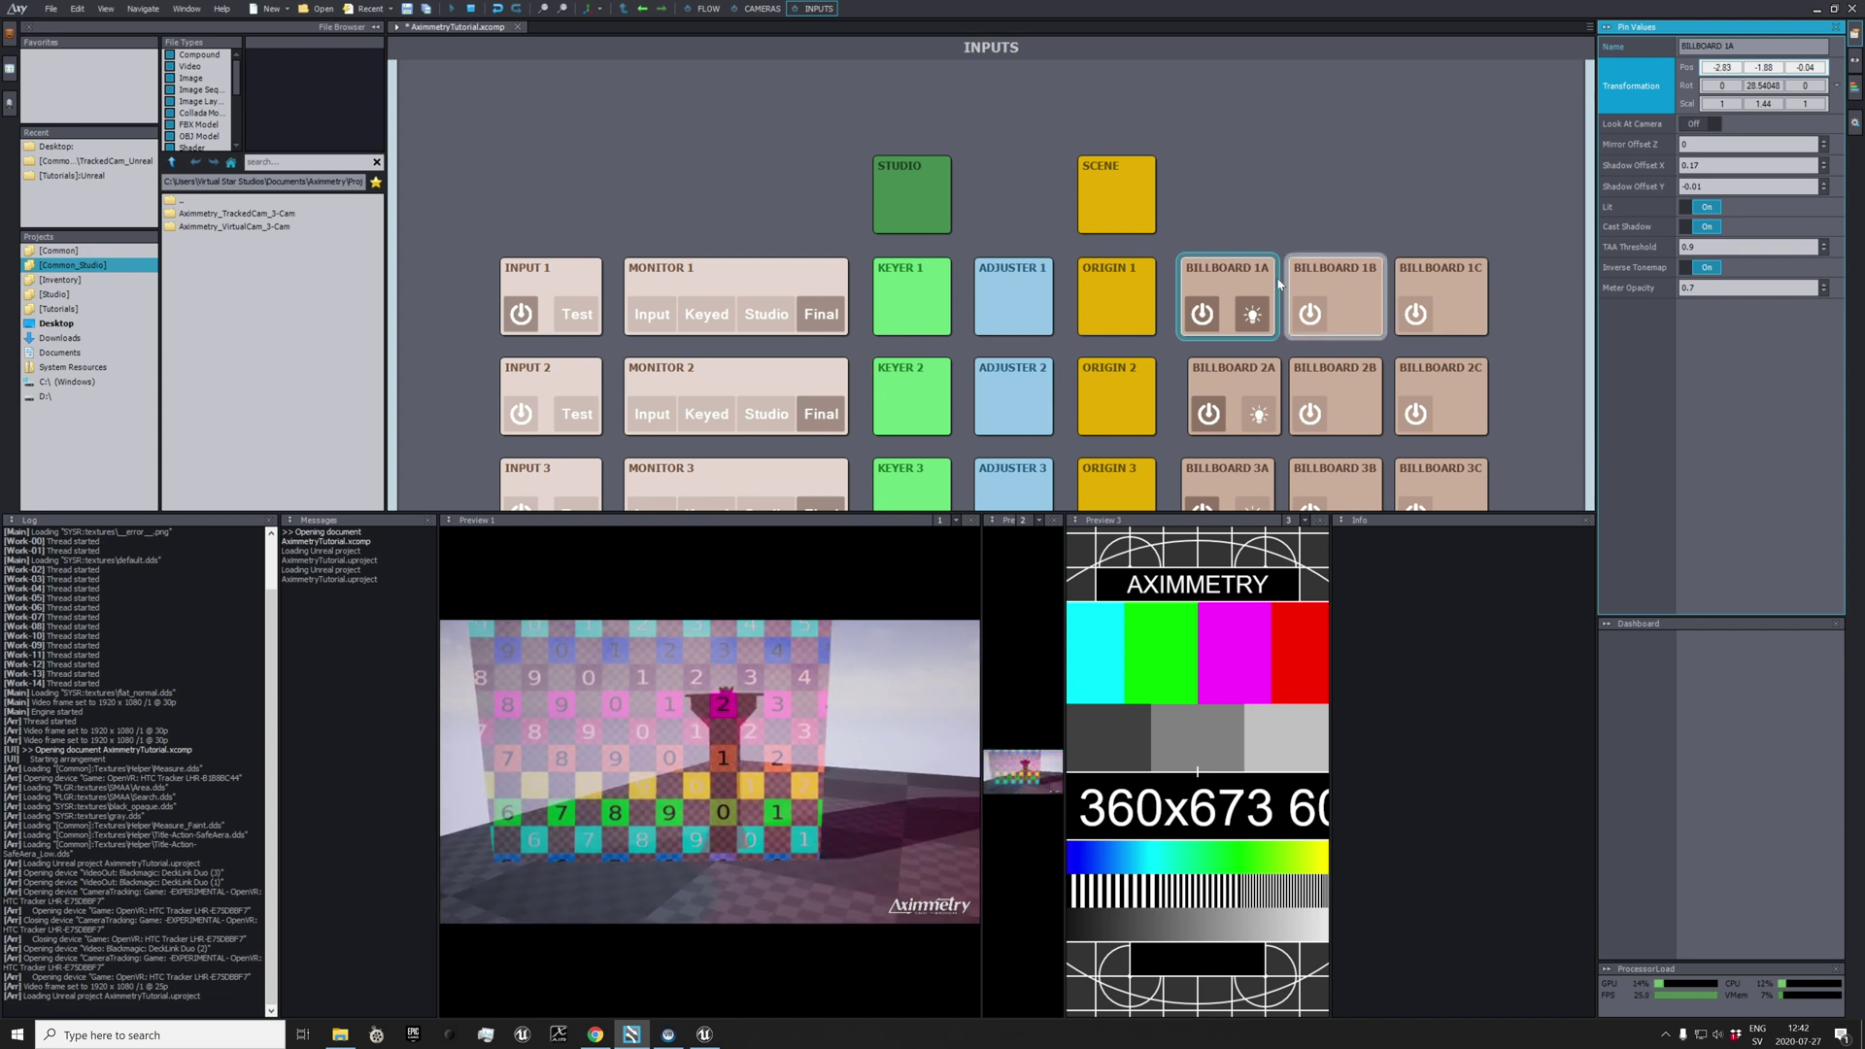
{"action": "left_click", "coordinate": [1255, 326]}
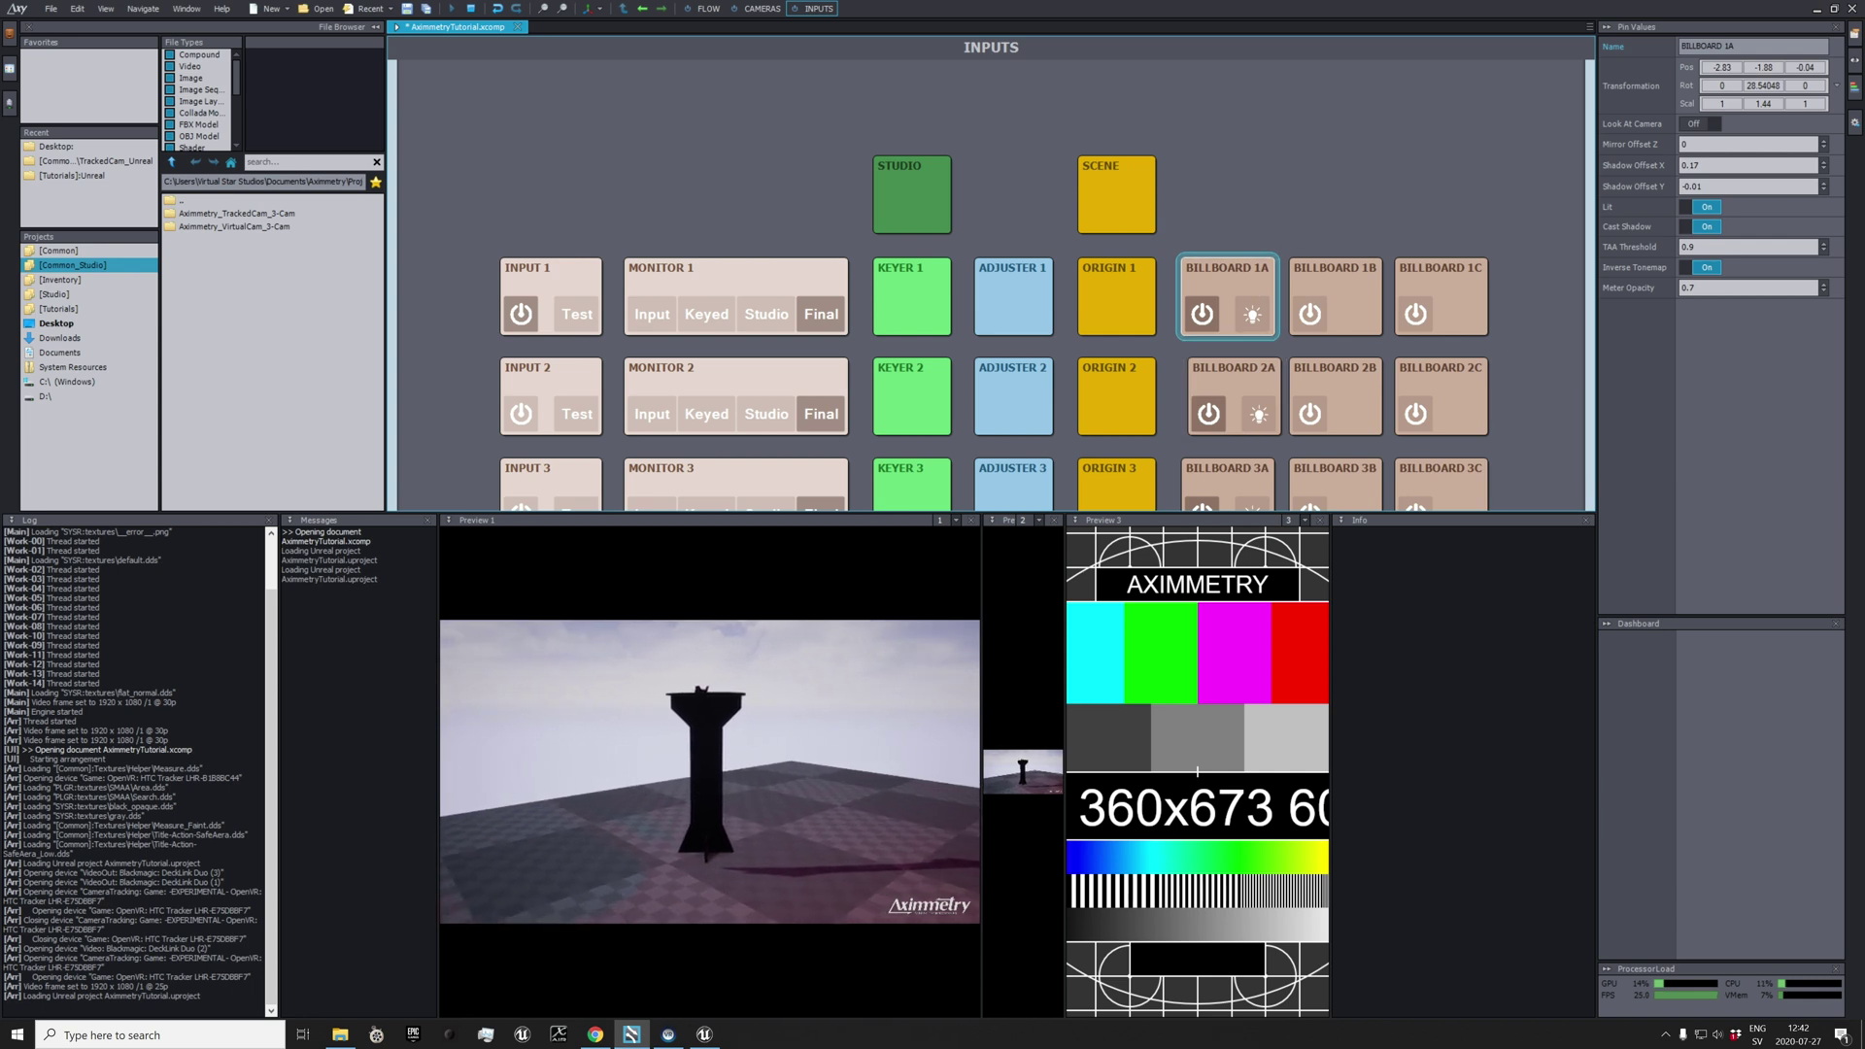
Try Look At Camera on BILLBOARD 1A, turn it off again, and briefly show the billboard's meter grid to check its placement.
{"action": "left_click", "coordinate": [1700, 125]}
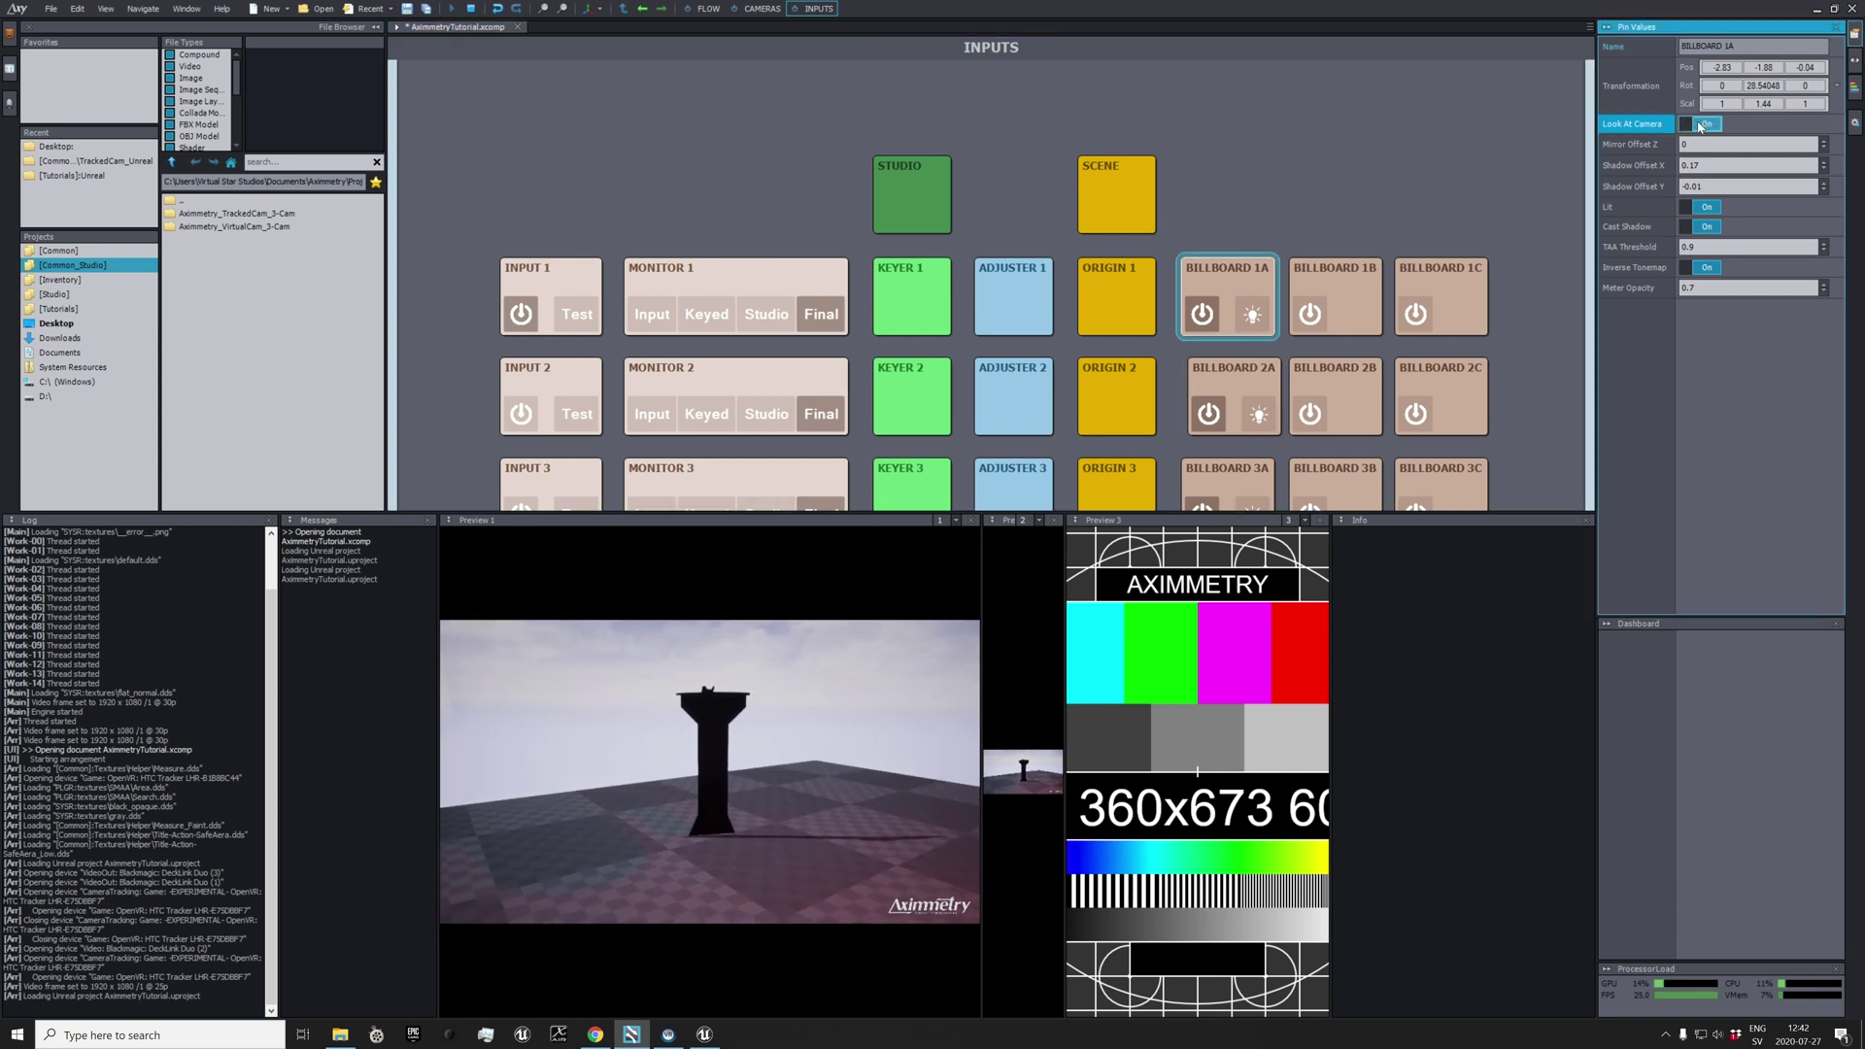
{"action": "left_click", "coordinate": [1701, 124]}
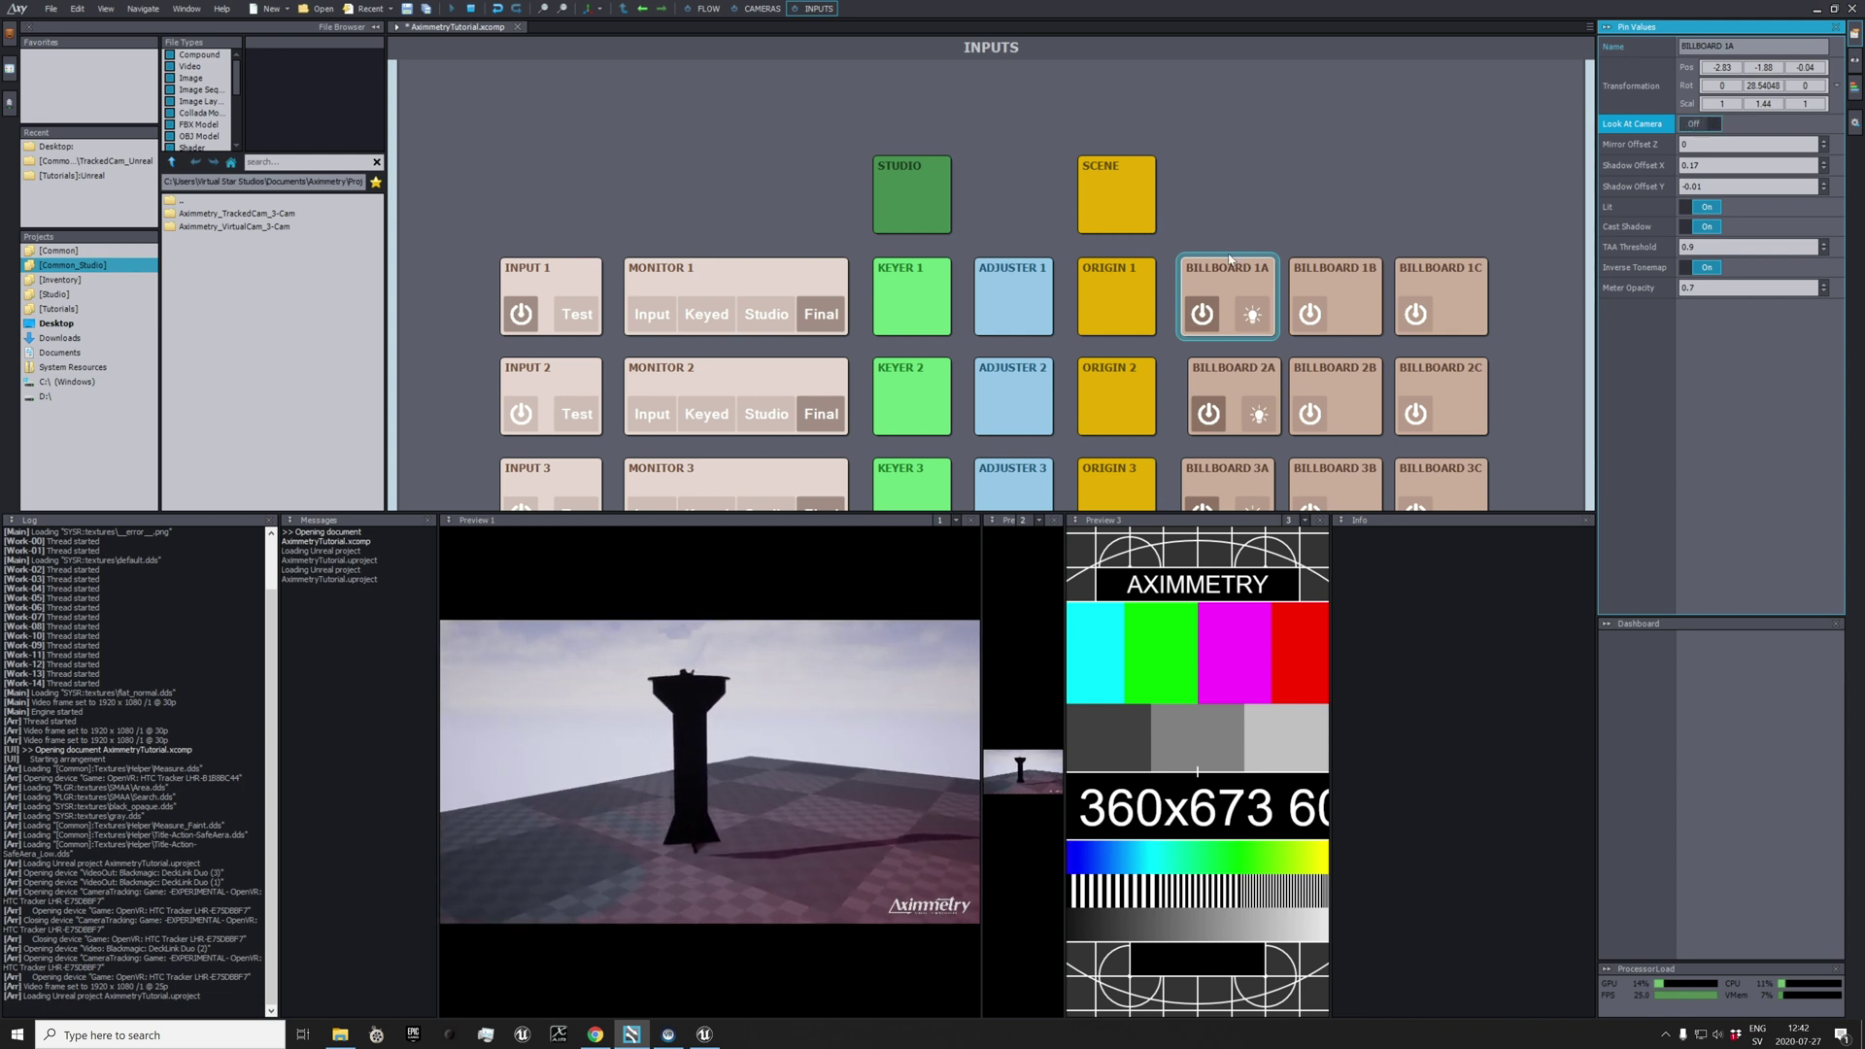
{"action": "left_click", "coordinate": [1213, 313]}
{"action": "left_click", "coordinate": [1212, 313]}
{"action": "left_click", "coordinate": [1254, 313]}
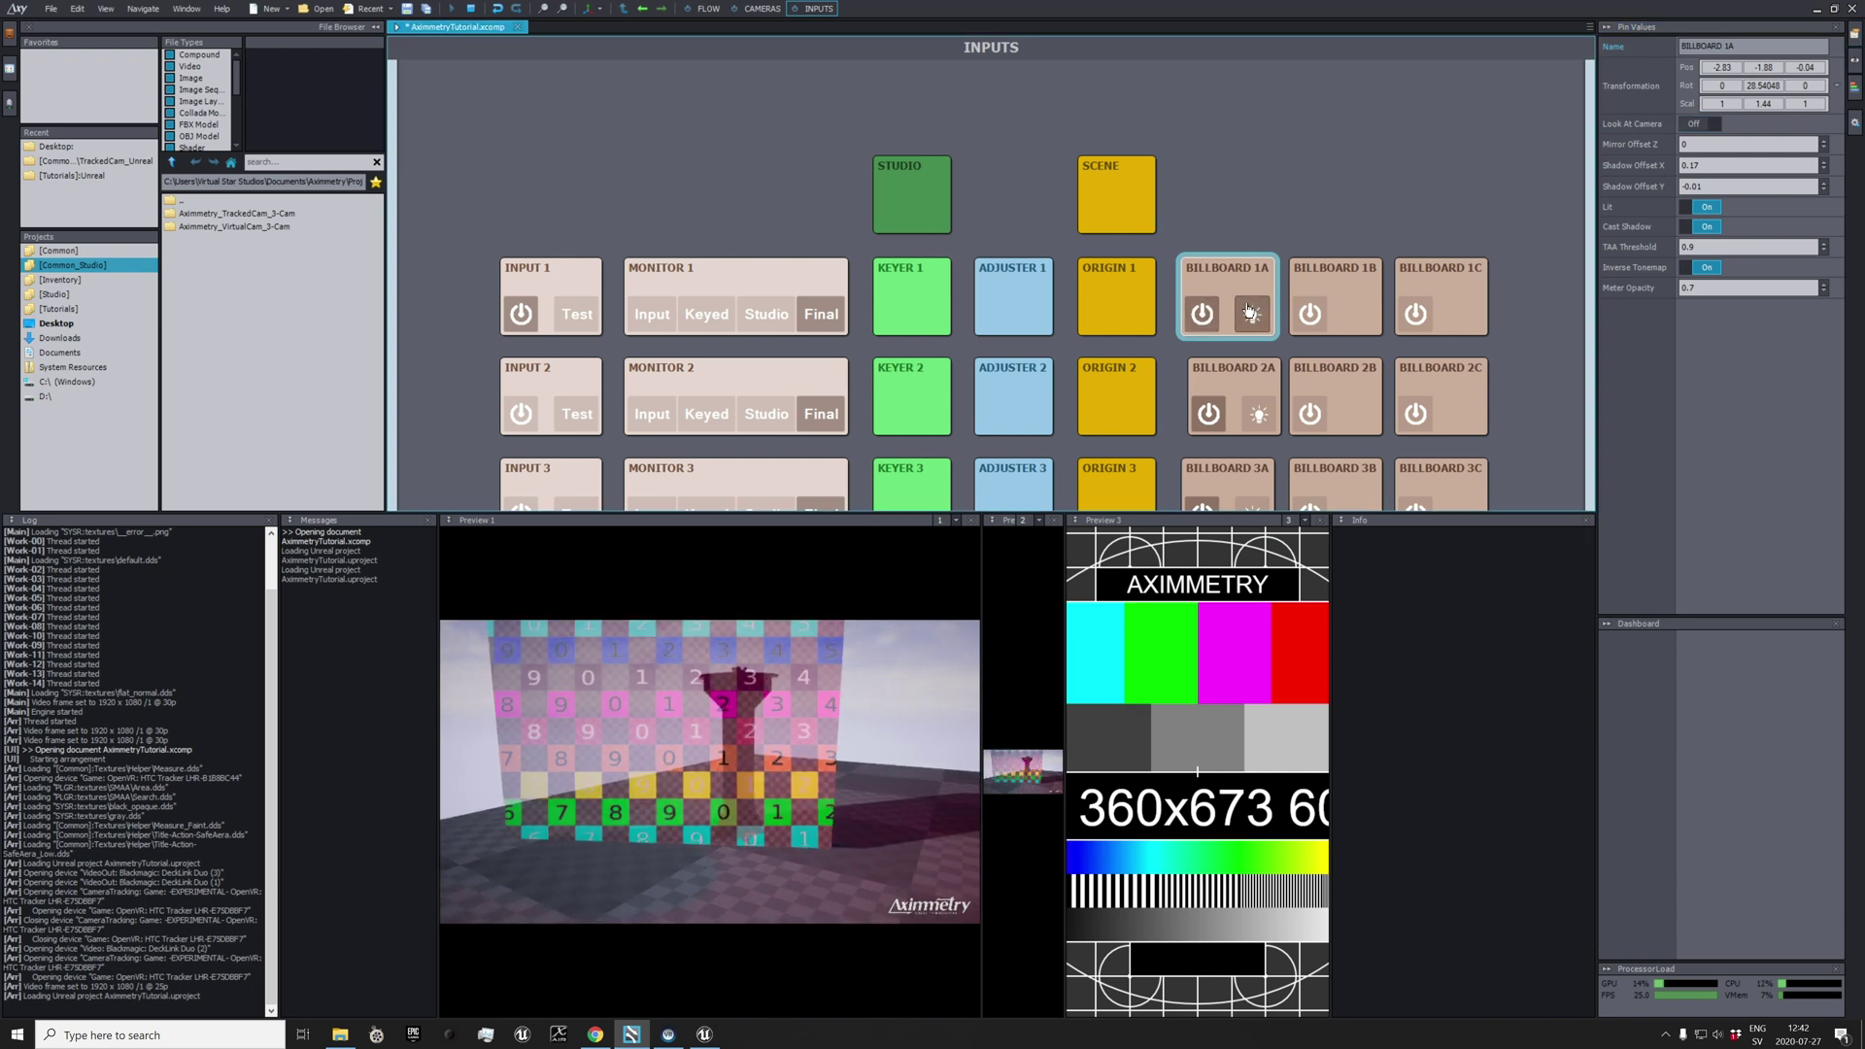
{"action": "left_click", "coordinate": [1253, 313]}
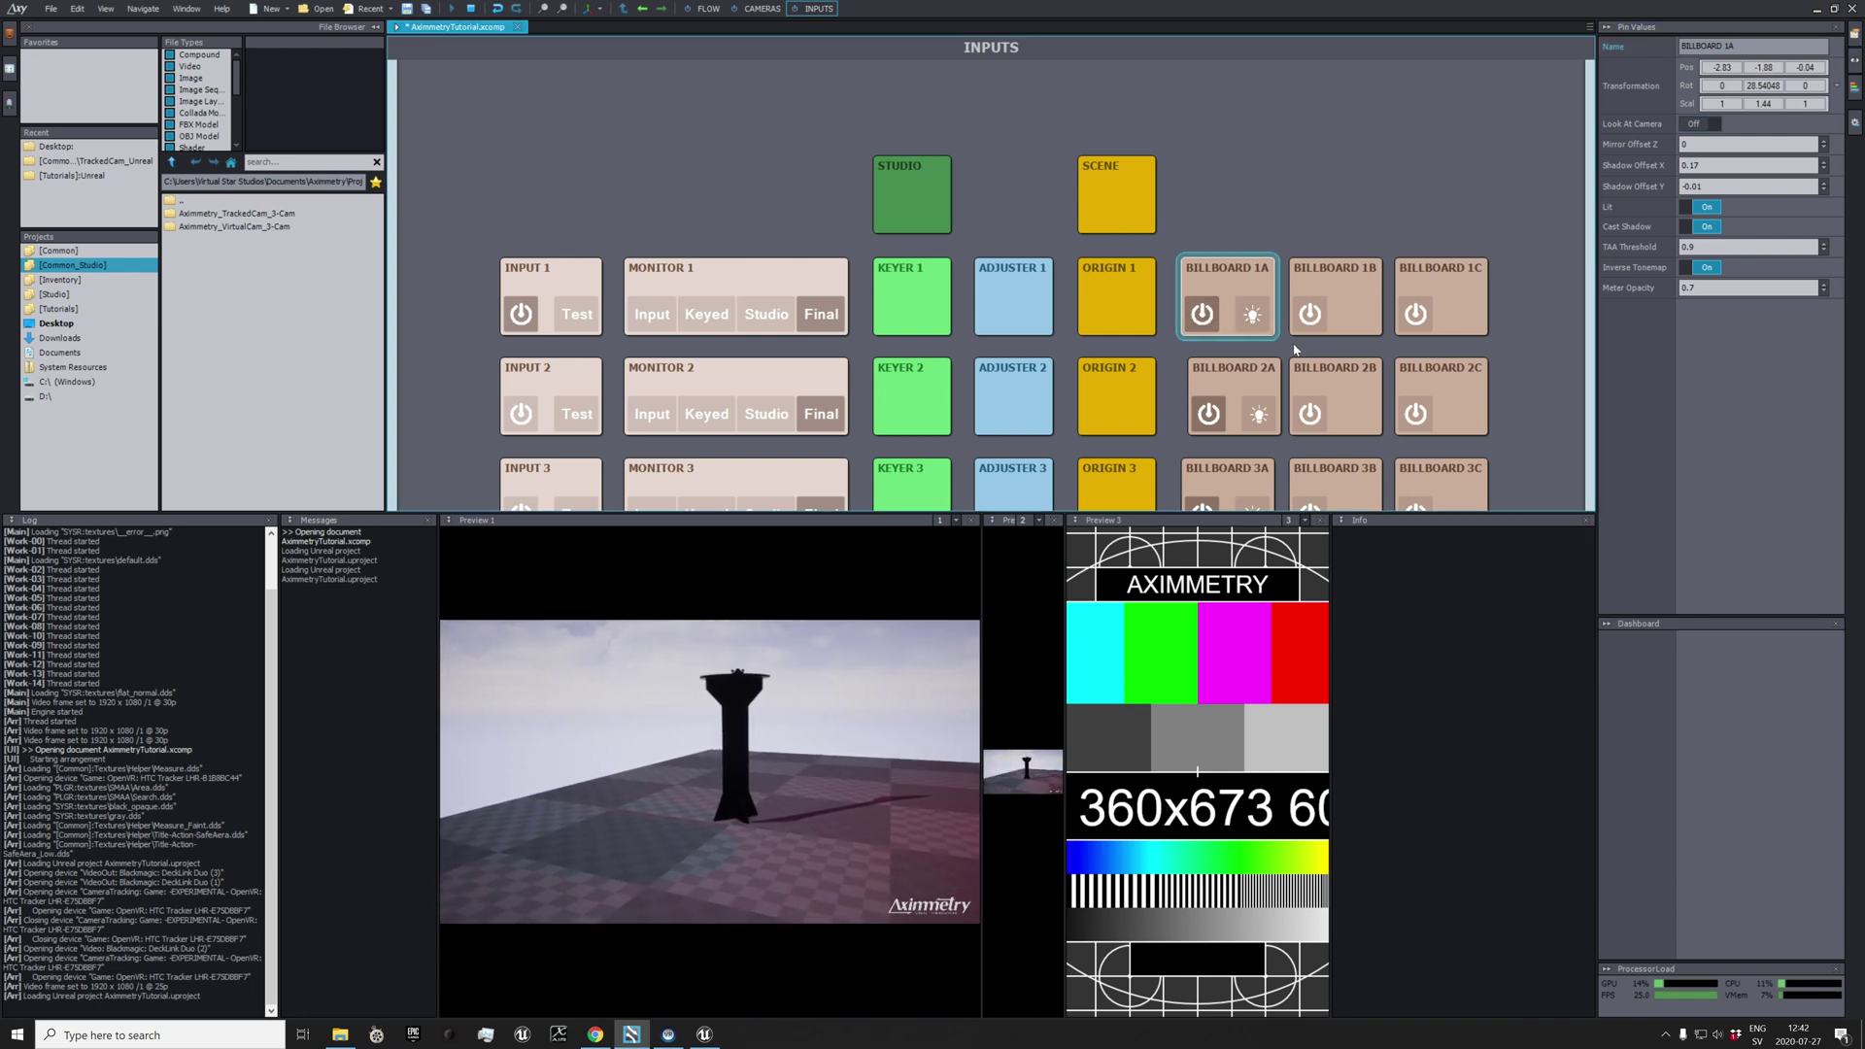